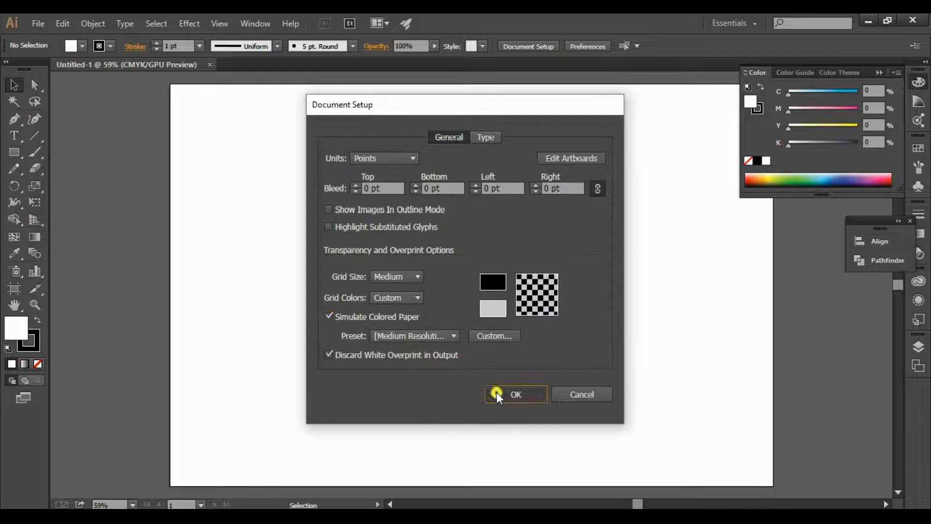
Switch the document color mode from CMYK to RGB Color.
{"action": "left_click", "coordinate": [38, 23]}
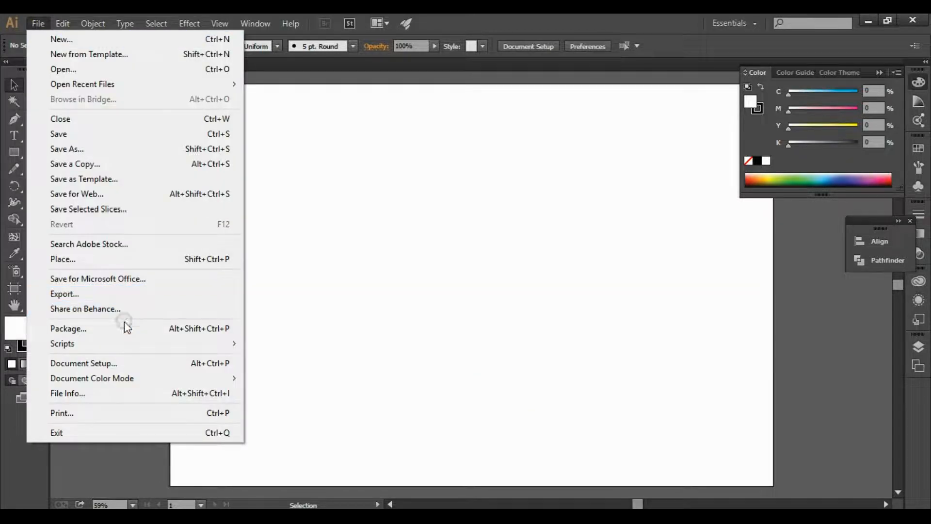
{"action": "mouse_move", "coordinate": [137, 379]}
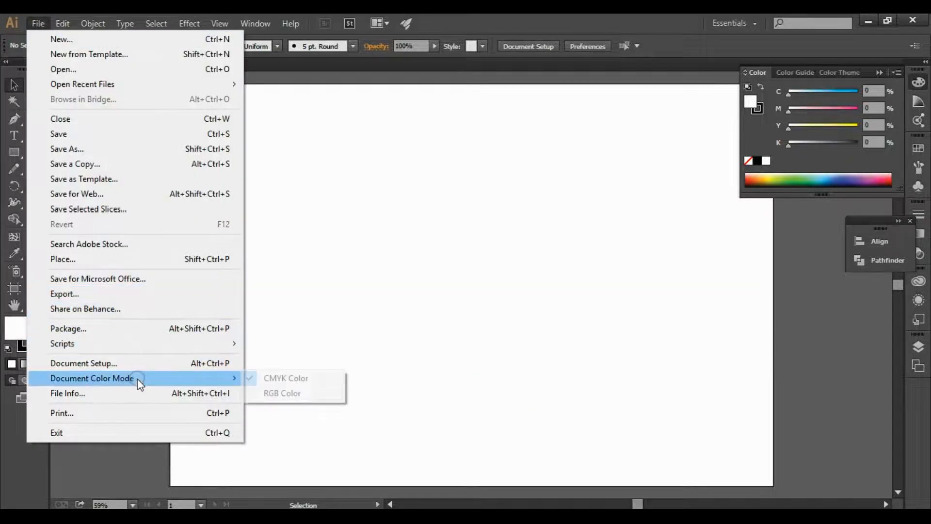
{"action": "left_click", "coordinate": [260, 390]}
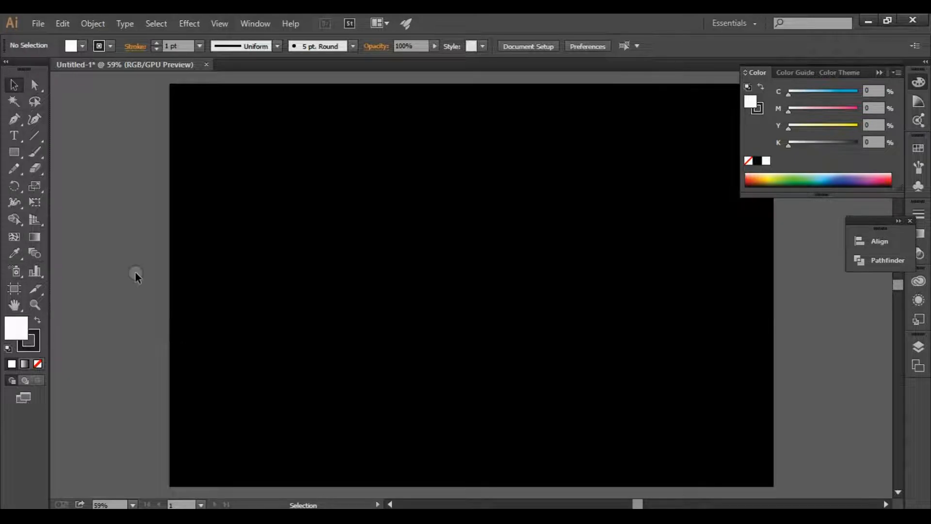
Draw a closed white triangle about 449 pt tall in the artboard's upper-left corner with the Pen tool.
{"action": "key", "text": "ctrl+minus"}
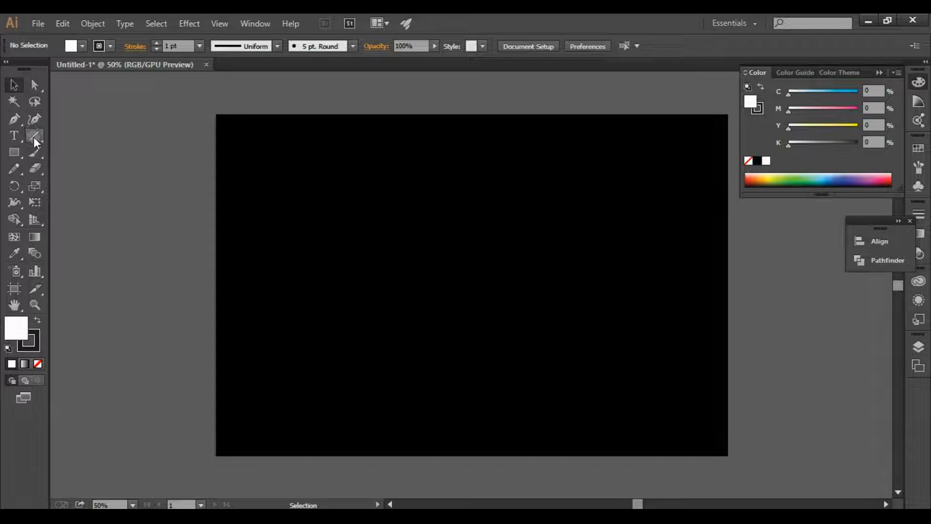
{"action": "left_click", "coordinate": [15, 118]}
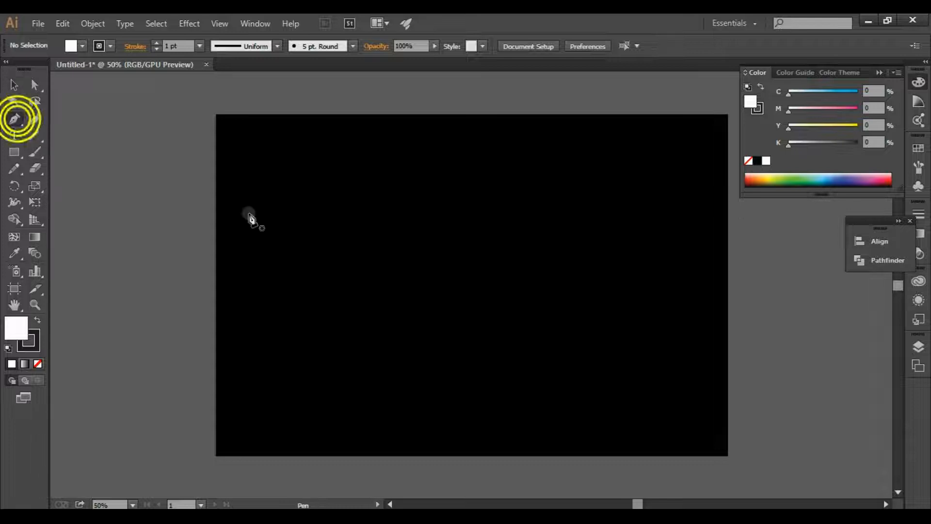
{"action": "left_click", "coordinate": [216, 267]}
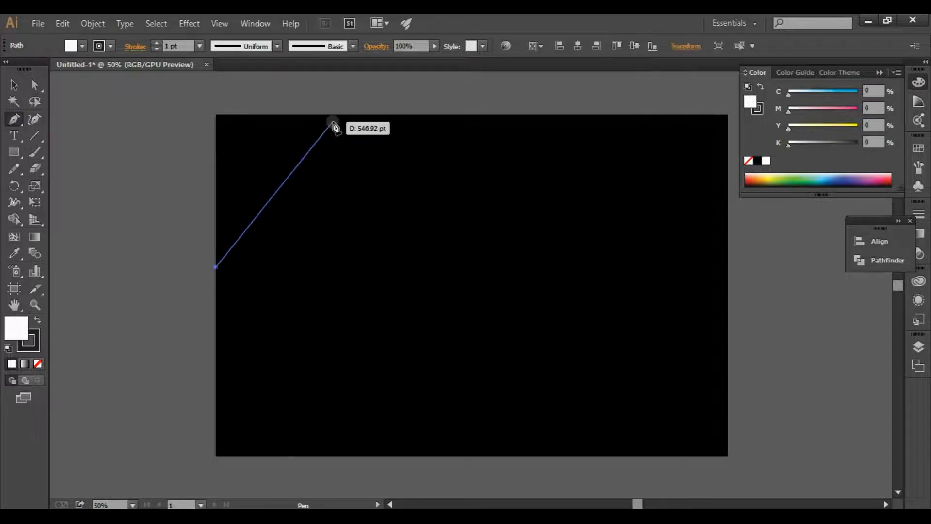
{"action": "left_click", "coordinate": [351, 115]}
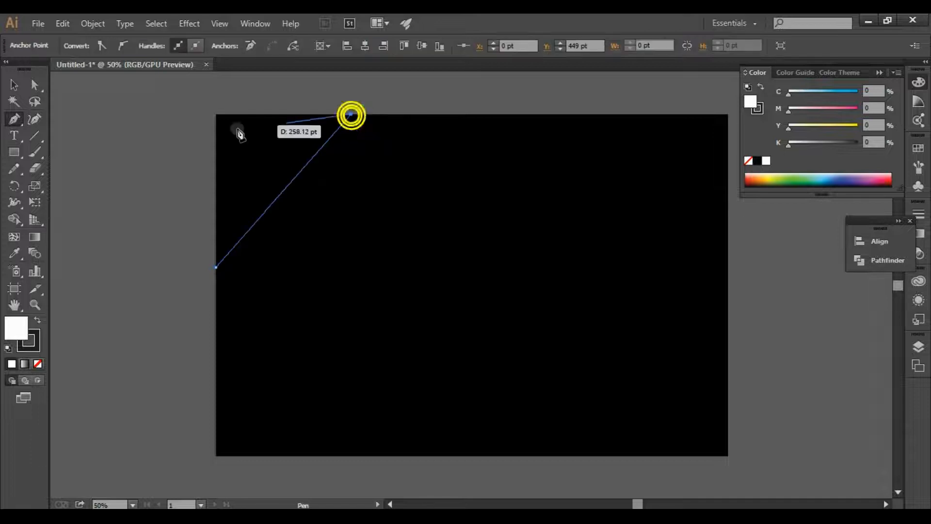
{"action": "left_click", "coordinate": [216, 115]}
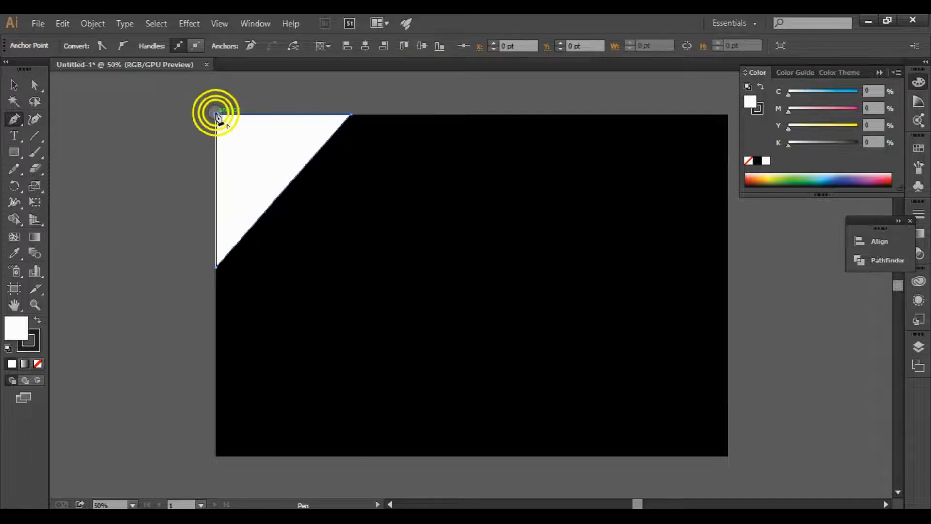
{"action": "left_click", "coordinate": [216, 266]}
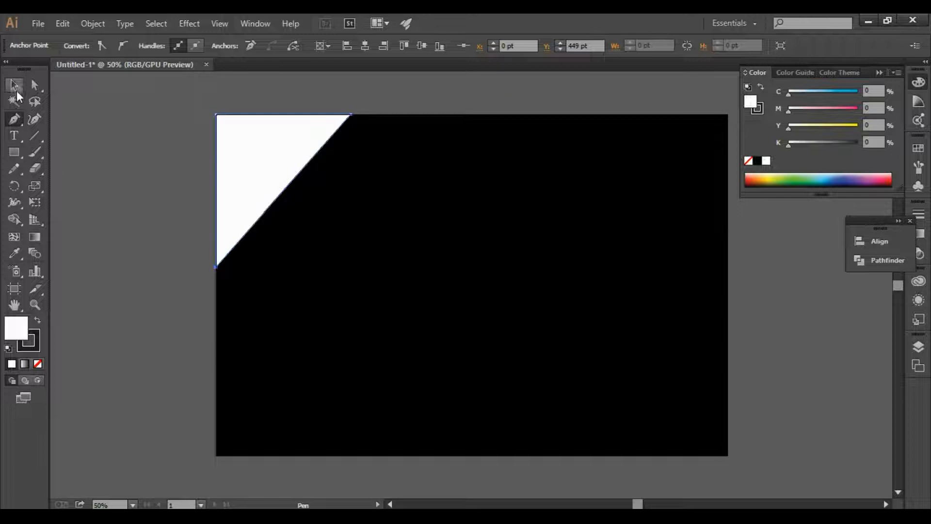
Apply a Drop Shadow to the white triangle with Multiply mode, 75% opacity, 7 pt X and Y offsets and 5 pt blur.
{"action": "left_click", "coordinate": [17, 90]}
{"action": "left_click", "coordinate": [243, 186]}
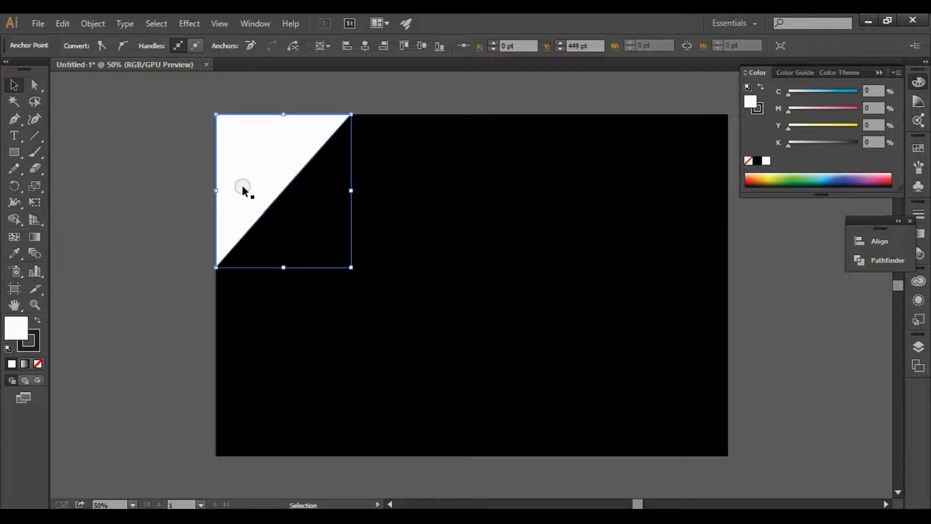
{"action": "left_click", "coordinate": [189, 23]}
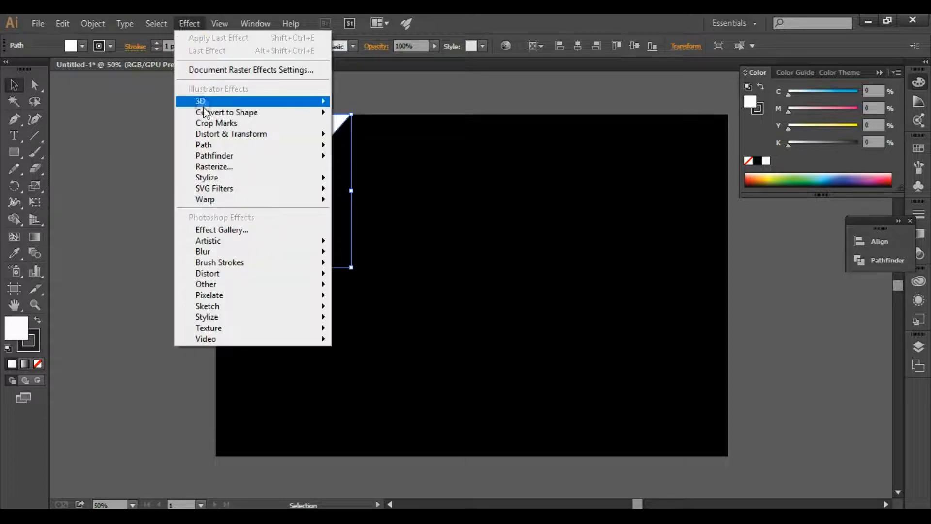
{"action": "mouse_move", "coordinate": [223, 177]}
{"action": "left_click", "coordinate": [356, 178]}
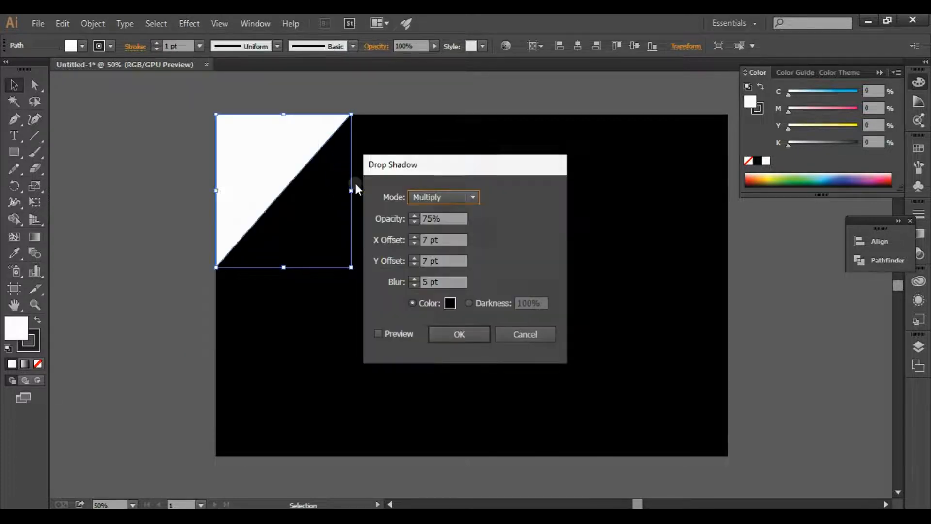
{"action": "left_click", "coordinate": [463, 335]}
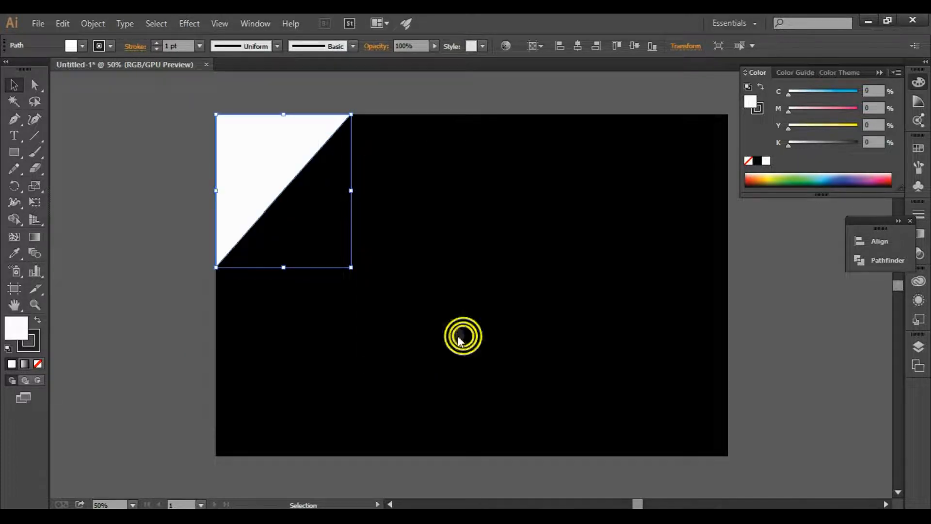
Enlarge the white triangle to about 441 by 469 pt, keeping it anchored in the artboard corner.
{"action": "left_click", "coordinate": [351, 268]}
{"action": "left_click_drag", "start_coordinate": [350, 267], "coordinate": [366, 276]}
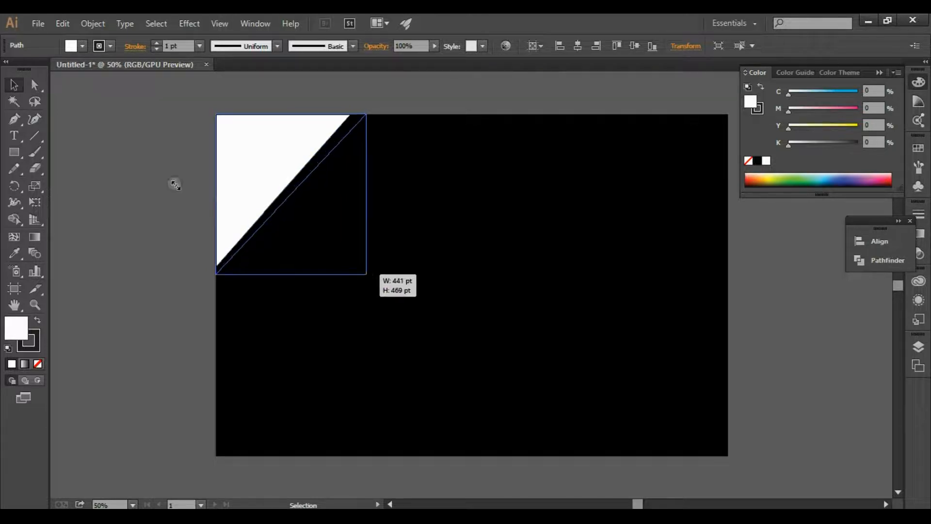
{"action": "left_click", "coordinate": [145, 170]}
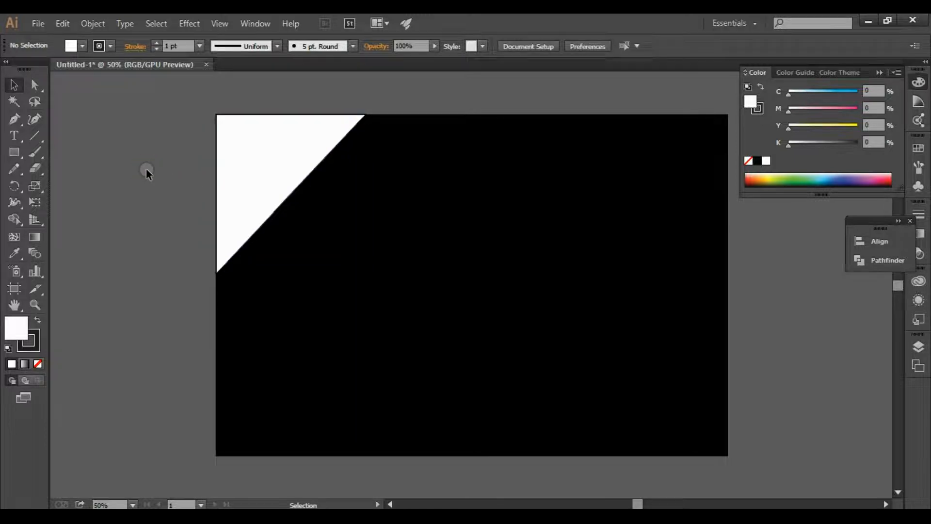
Duplicate the white triangle and fit a slightly smaller copy over the original in the upper-left artboard corner.
{"action": "left_click", "coordinate": [234, 183]}
{"action": "left_click", "coordinate": [62, 23]}
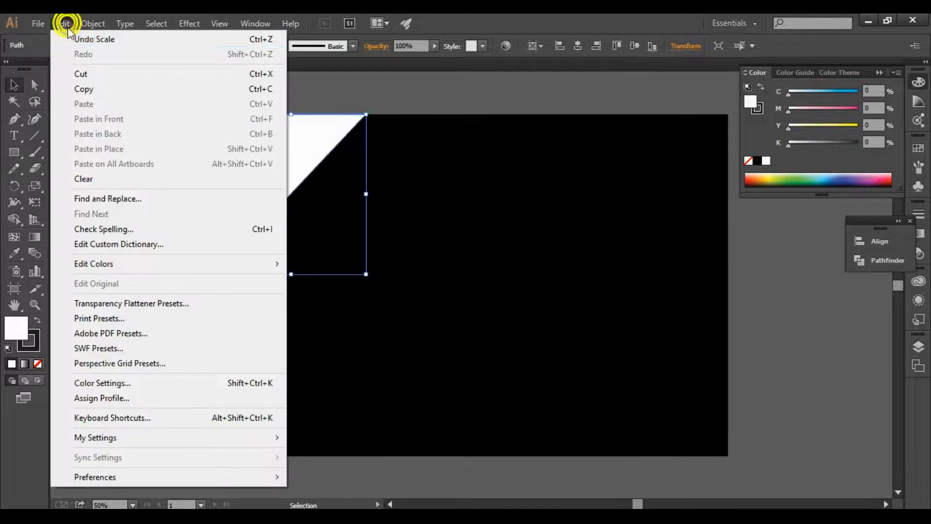
{"action": "left_click", "coordinate": [89, 88]}
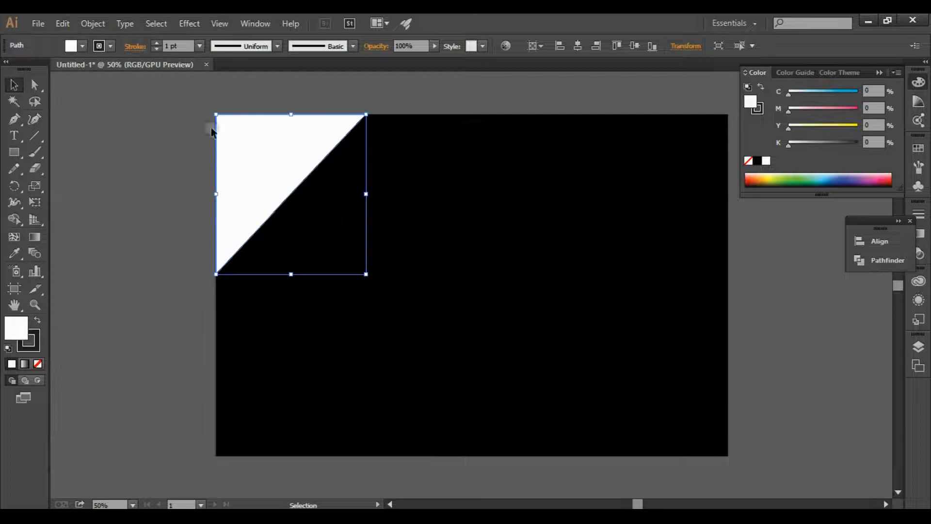
{"action": "left_click", "coordinate": [63, 24]}
{"action": "left_click", "coordinate": [93, 105]}
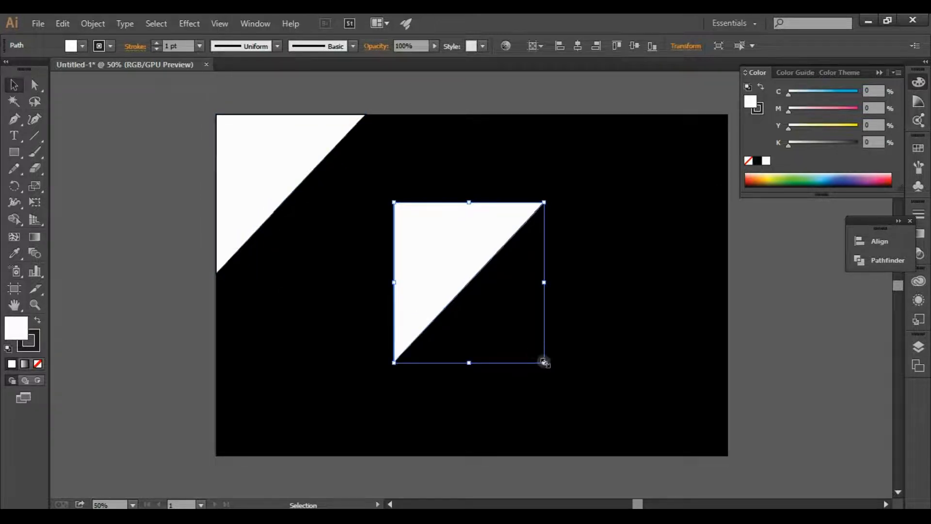
{"action": "left_click_drag", "start_coordinate": [545, 363], "coordinate": [523, 342]}
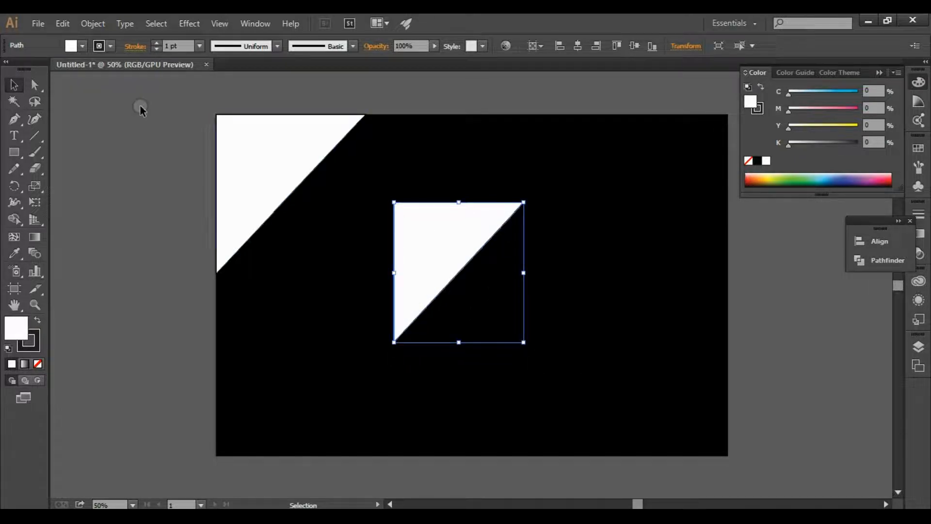
{"action": "left_click_drag", "start_coordinate": [434, 229], "coordinate": [260, 144]}
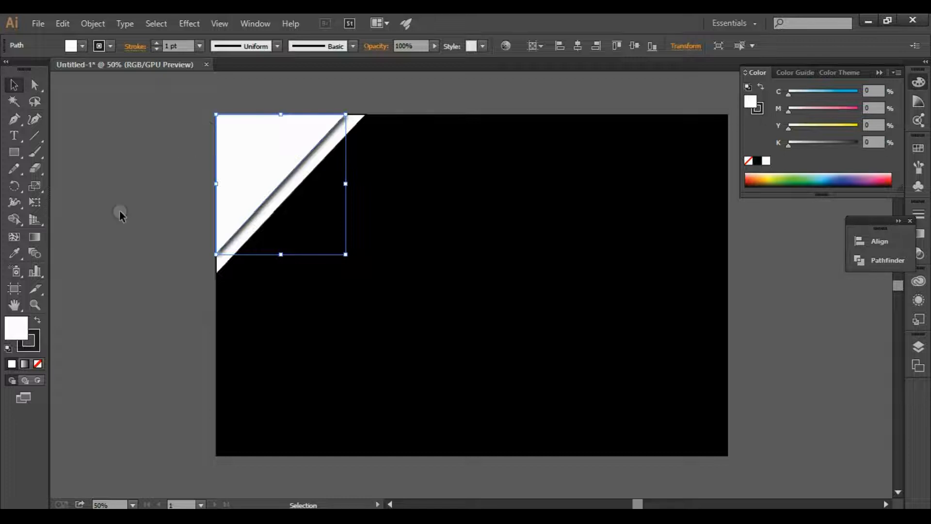
Fill the smaller triangle copy with blue 3BAAE2.
{"action": "double_click", "coordinate": [16, 328]}
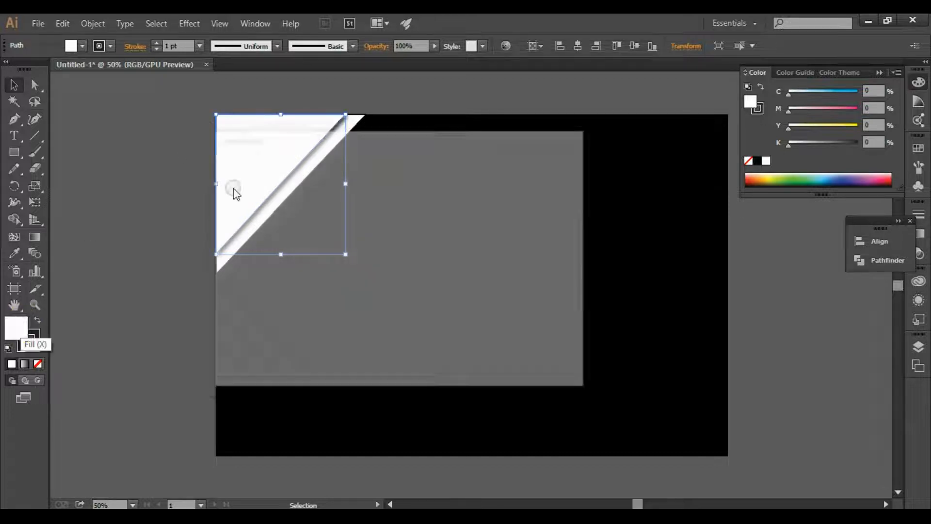
{"action": "left_click", "coordinate": [410, 252]}
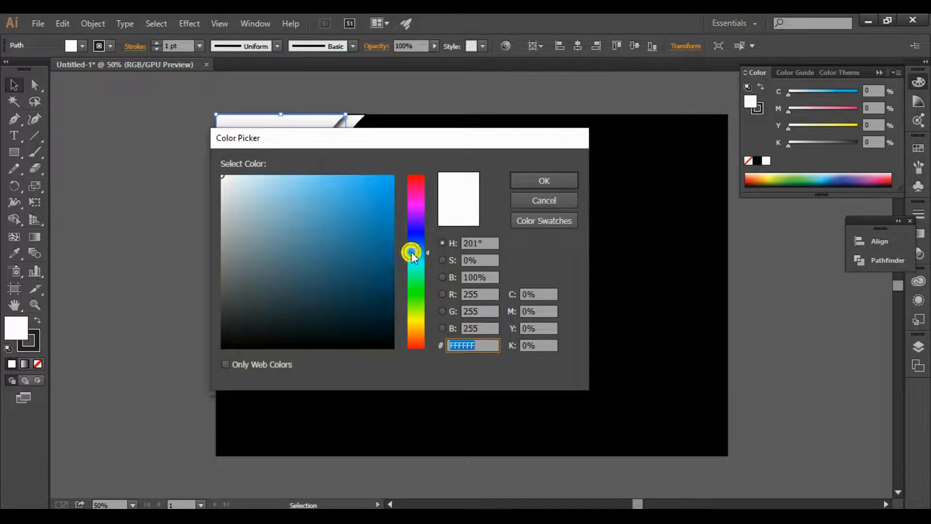
{"action": "left_click", "coordinate": [348, 194]}
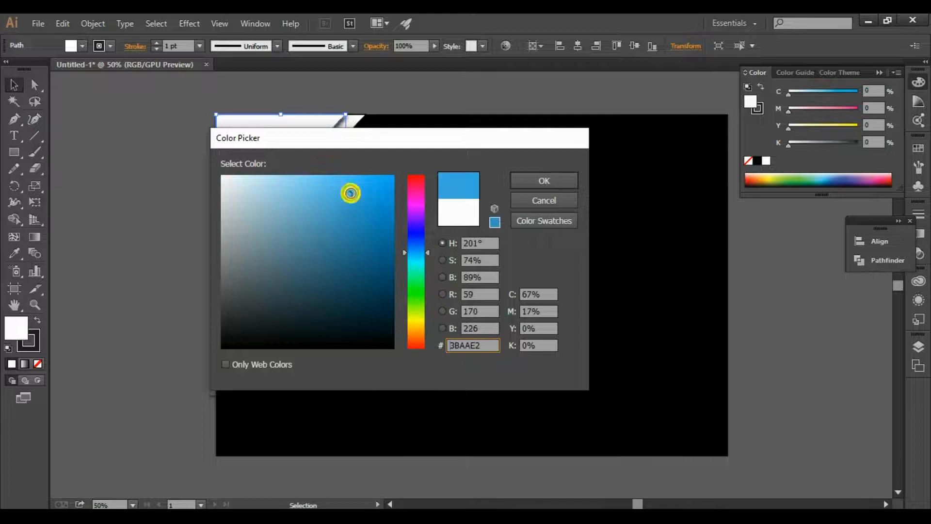
{"action": "left_click", "coordinate": [525, 180]}
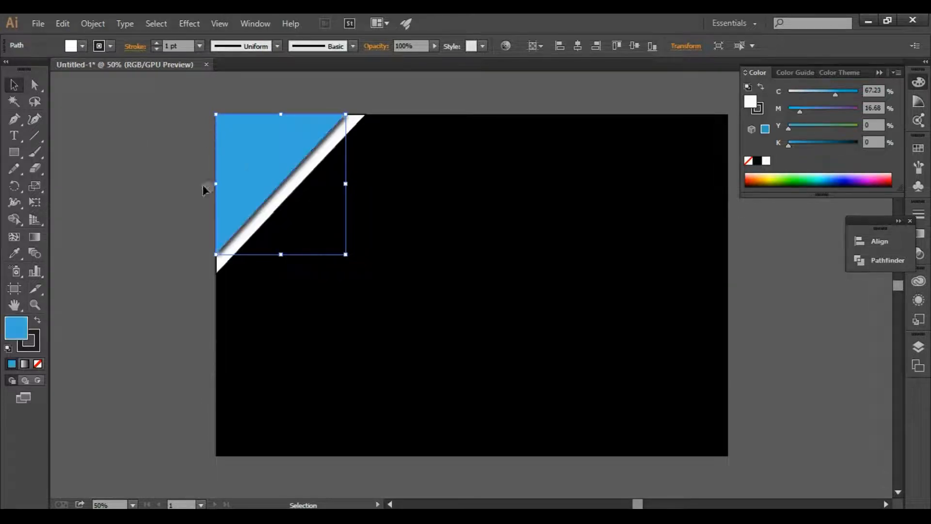
{"action": "left_click", "coordinate": [153, 141]}
Duplicate the blue triangle and fit a slightly smaller copy over it in the same artboard corner.
{"action": "left_click", "coordinate": [238, 173]}
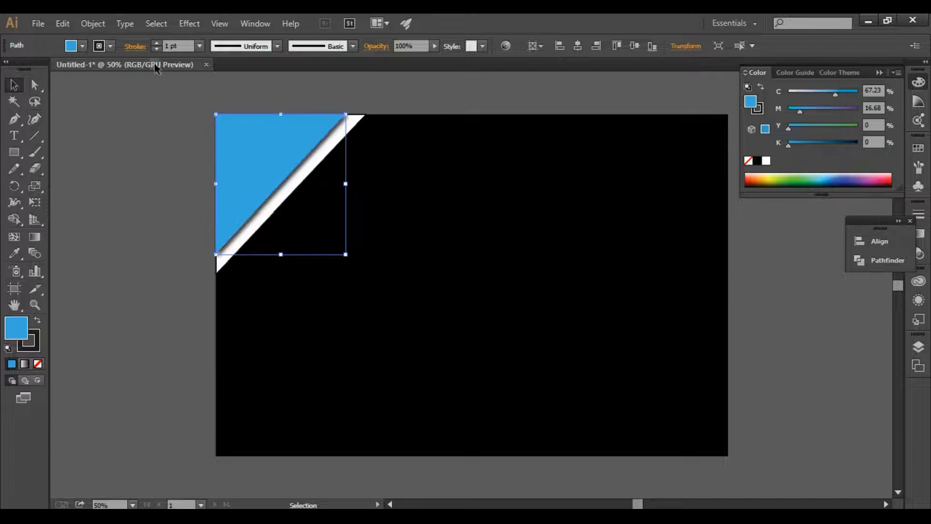
{"action": "left_click", "coordinate": [70, 25]}
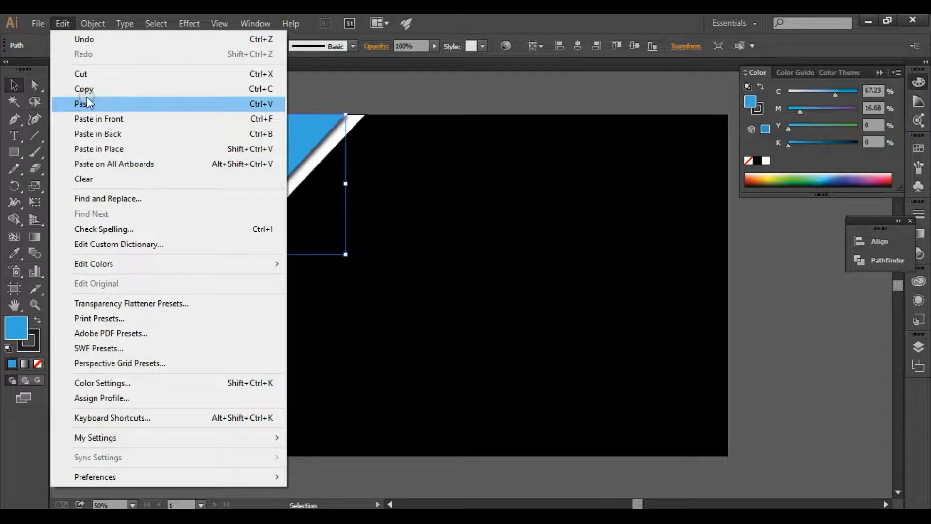
{"action": "left_click", "coordinate": [85, 89]}
{"action": "left_click", "coordinate": [76, 22]}
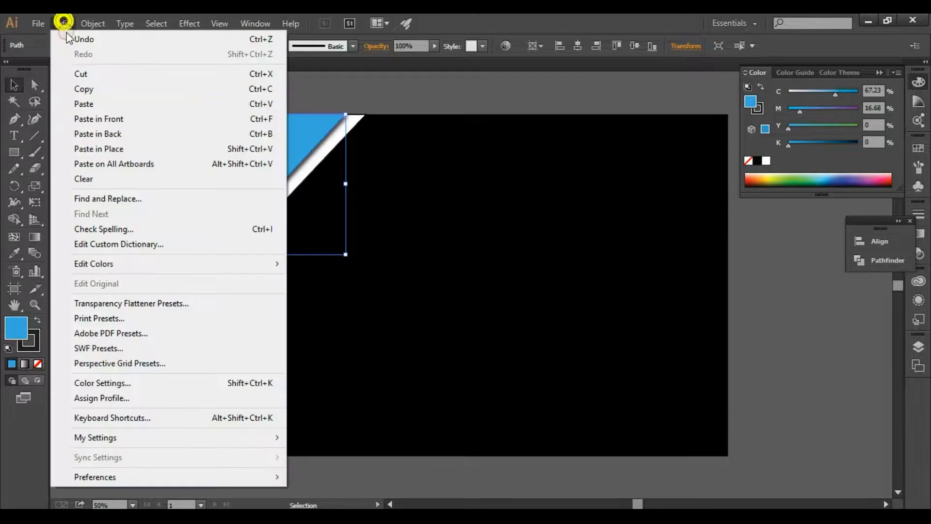
{"action": "left_click", "coordinate": [132, 170]}
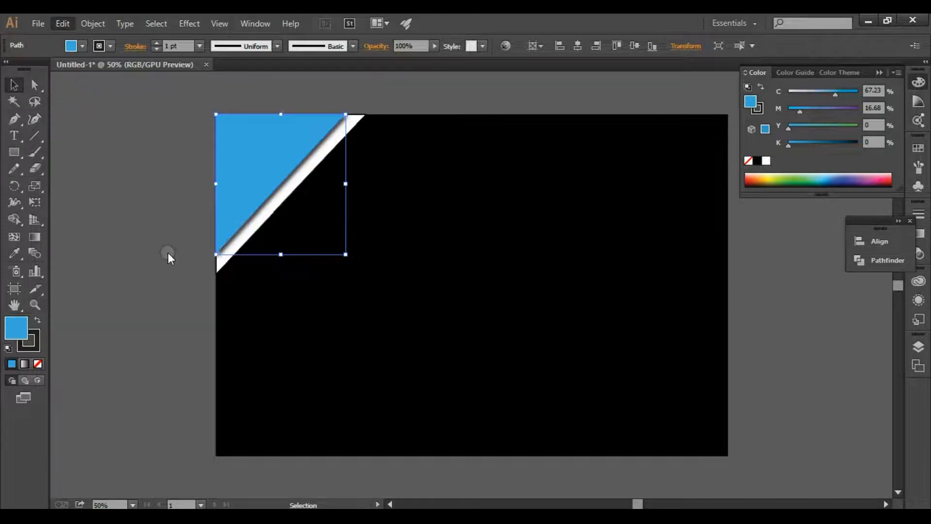
{"action": "key", "text": "ctrl+v"}
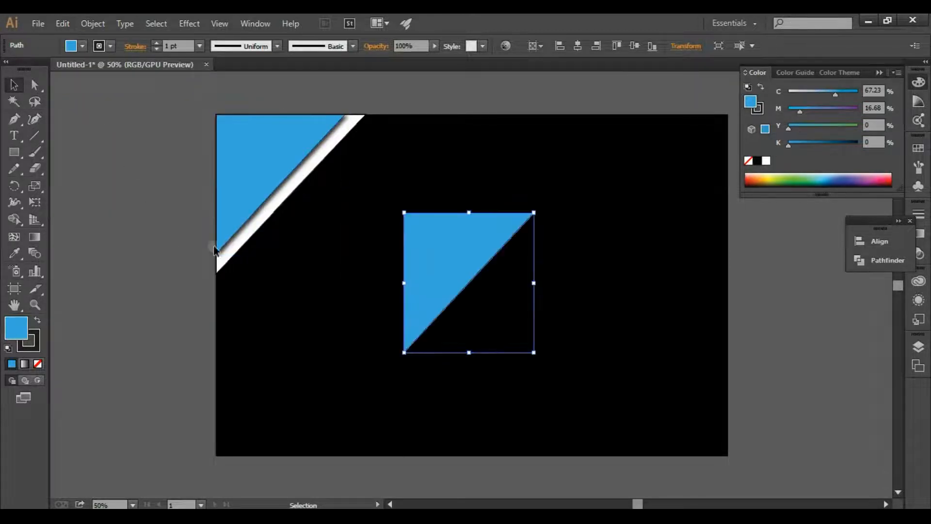
{"action": "left_click_drag", "start_coordinate": [534, 352], "coordinate": [516, 336]}
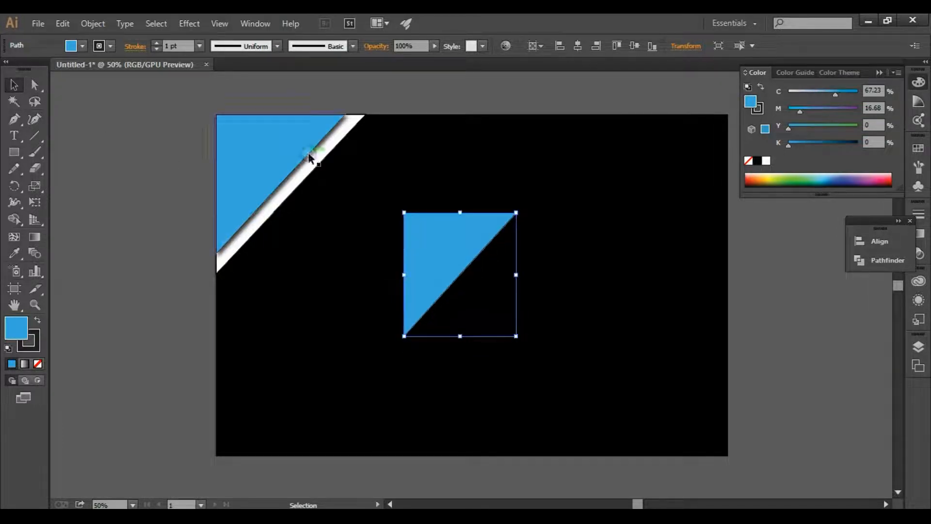
{"action": "left_click_drag", "start_coordinate": [431, 258], "coordinate": [243, 159]}
{"action": "left_click", "coordinate": [133, 150]}
Fill the topmost, smallest triangle with green 21AD74.
{"action": "left_click", "coordinate": [248, 163]}
{"action": "double_click", "coordinate": [17, 328]}
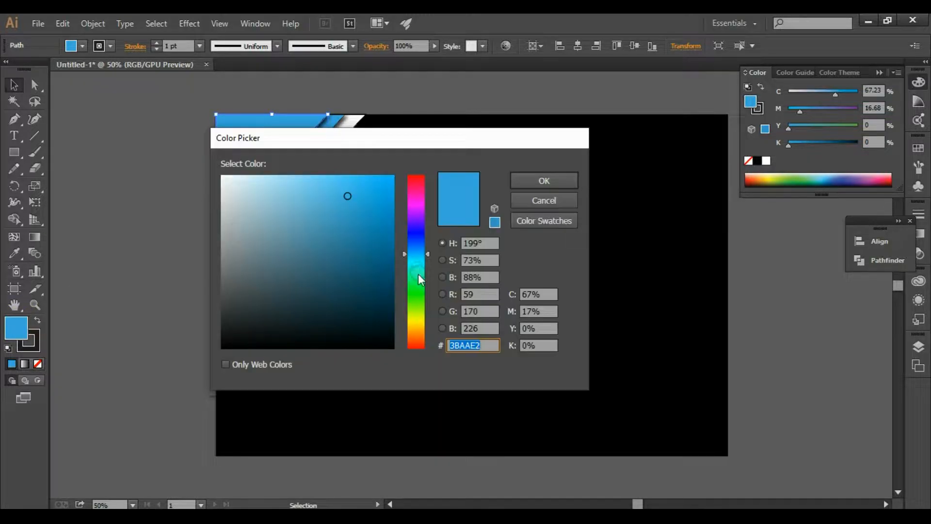
{"action": "left_click", "coordinate": [418, 274]}
{"action": "left_click", "coordinate": [386, 256]}
{"action": "left_click", "coordinate": [363, 231]}
{"action": "left_click", "coordinate": [523, 188]}
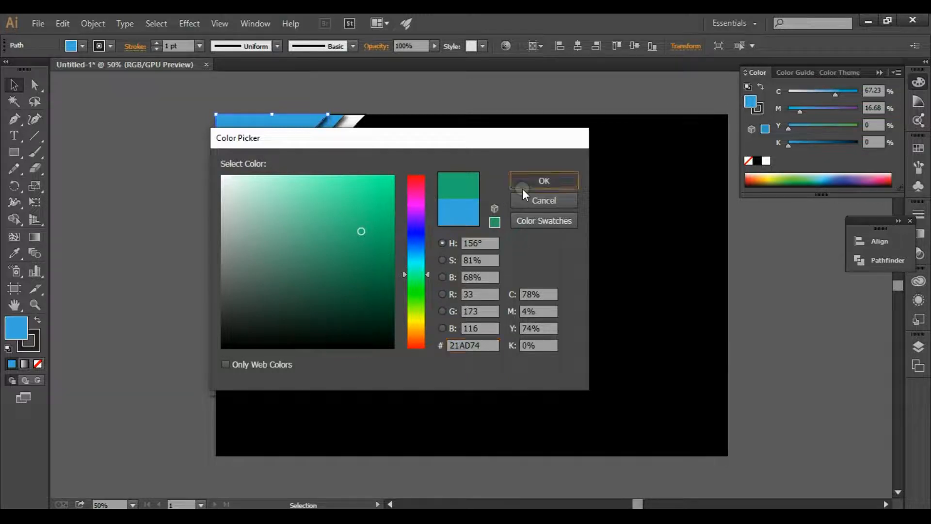
{"action": "left_click", "coordinate": [130, 192]}
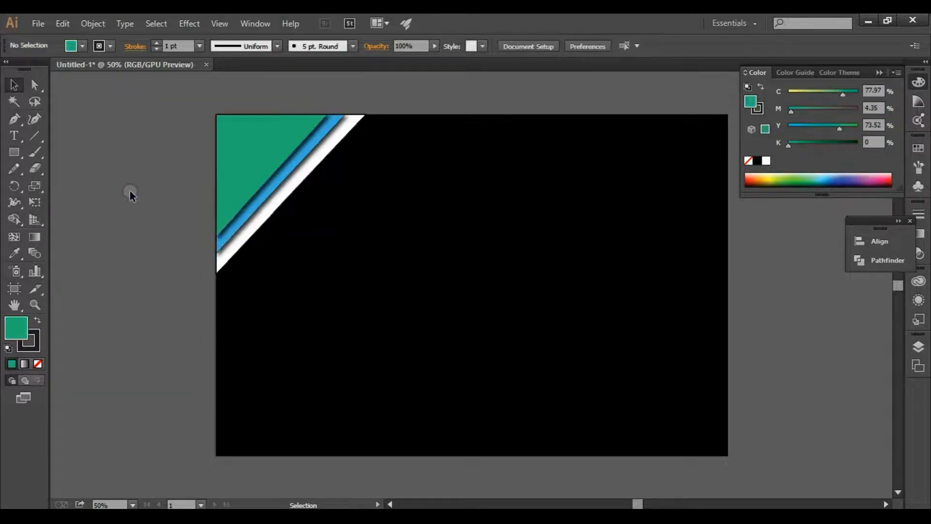
Shrink the green triangle slightly so that more of the blue band shows beside it.
{"action": "left_click", "coordinate": [245, 180]}
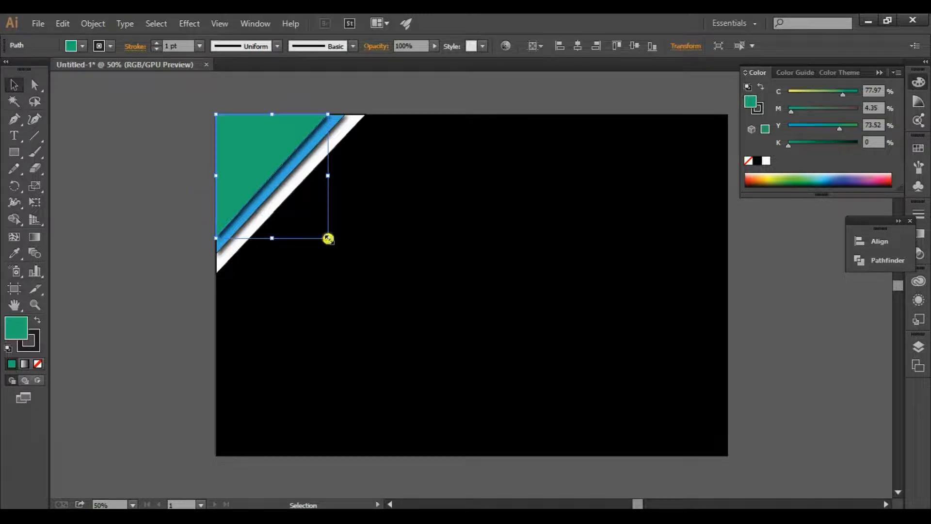
{"action": "left_click_drag", "start_coordinate": [328, 238], "coordinate": [324, 234]}
{"action": "left_click", "coordinate": [176, 182]}
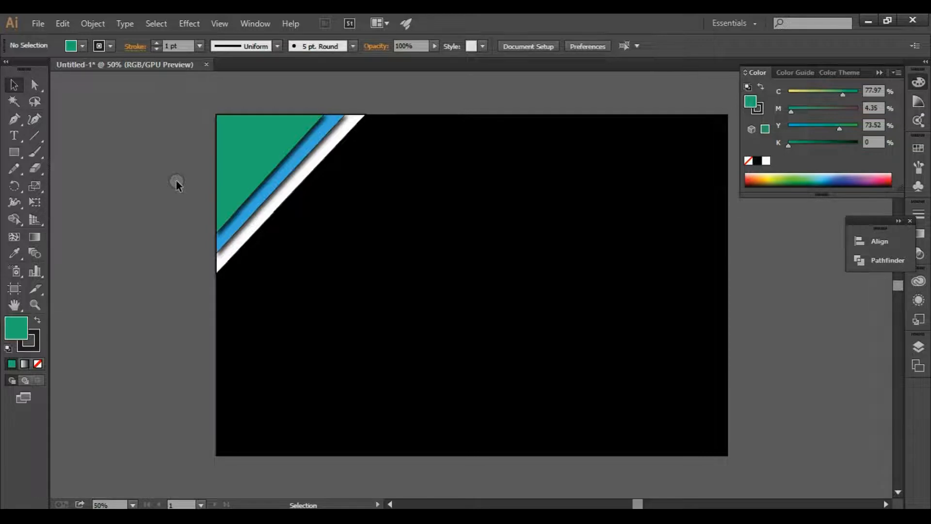
Draw a vertical line about 880 pt long near the artboard's left edge and give it the 5 pt. Round brush.
{"action": "left_click", "coordinate": [38, 138]}
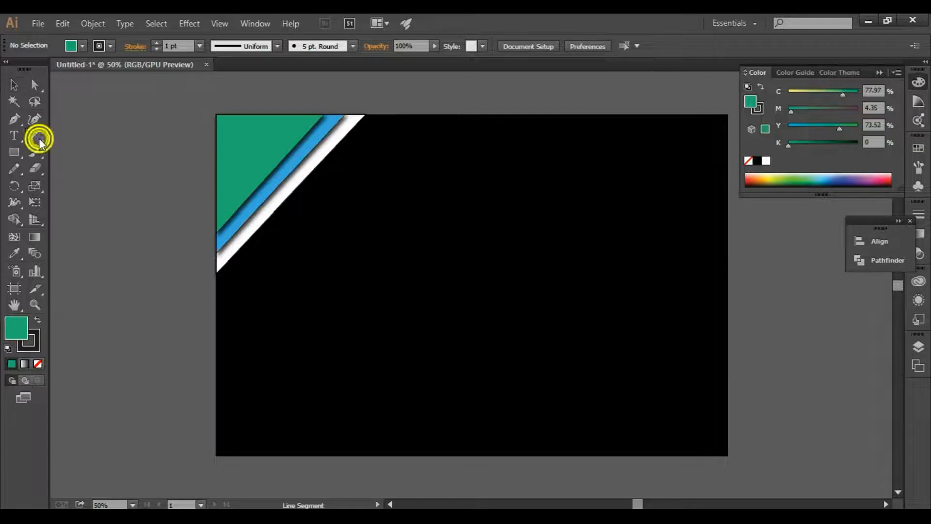
{"action": "left_click_drag", "start_coordinate": [235, 133], "coordinate": [233, 433]}
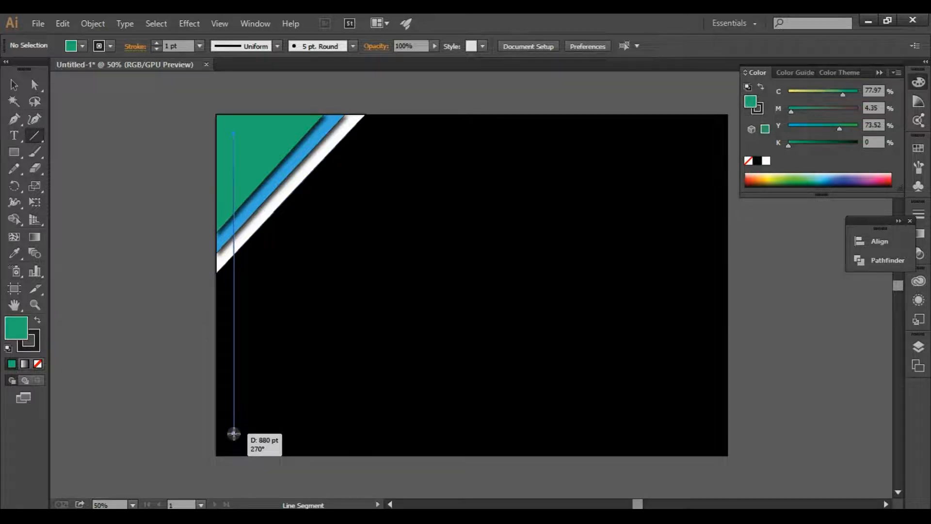
{"action": "left_click", "coordinate": [19, 91]}
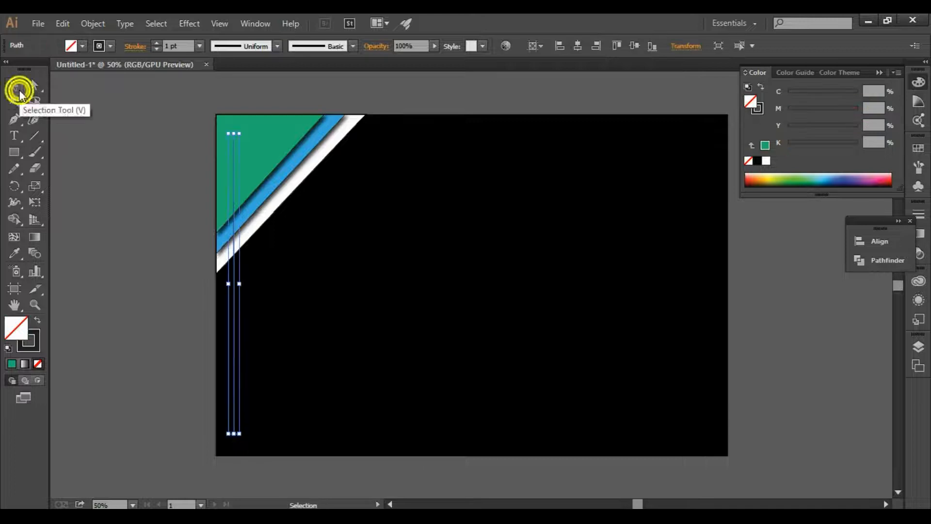
{"action": "left_click", "coordinate": [231, 169]}
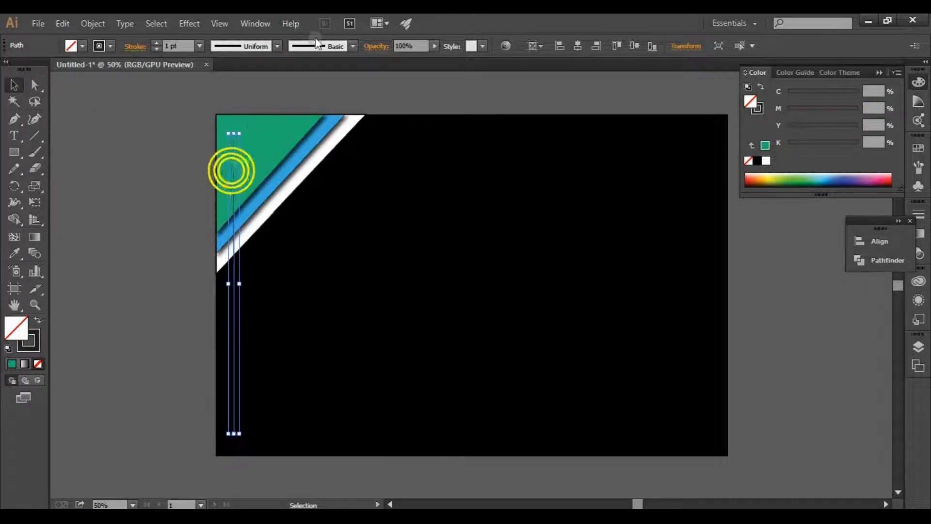
{"action": "left_click", "coordinate": [353, 47]}
{"action": "left_click", "coordinate": [231, 76]}
Fill the vertical line with off-white F2F6F7.
{"action": "double_click", "coordinate": [13, 333]}
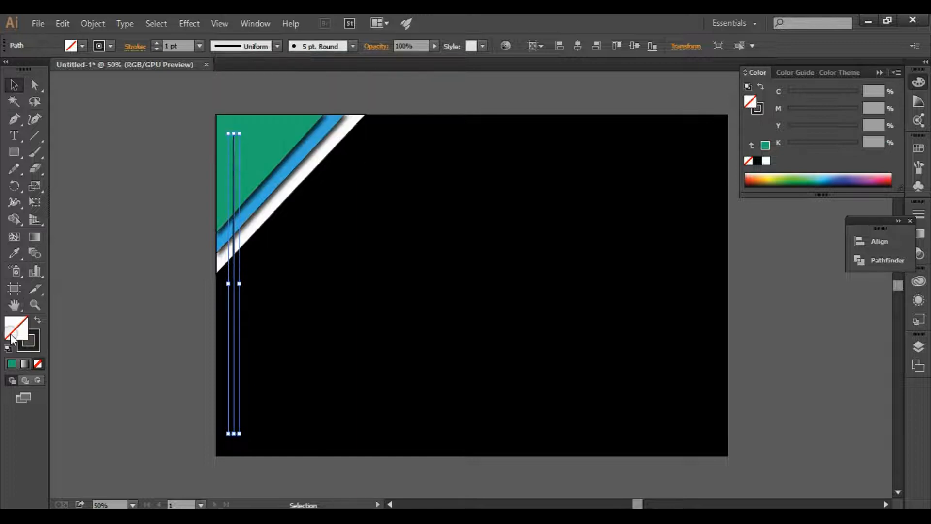
{"action": "left_click", "coordinate": [224, 180]}
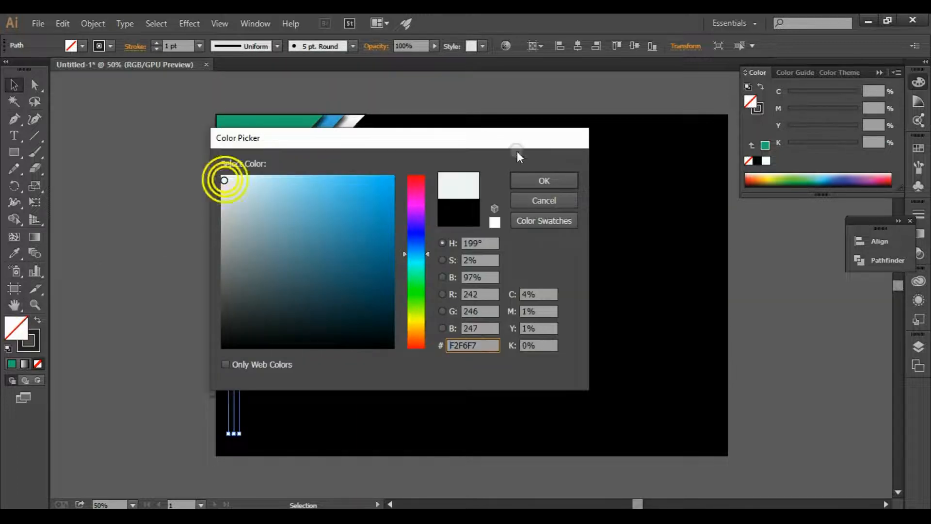
{"action": "left_click", "coordinate": [534, 180]}
{"action": "left_click", "coordinate": [183, 126]}
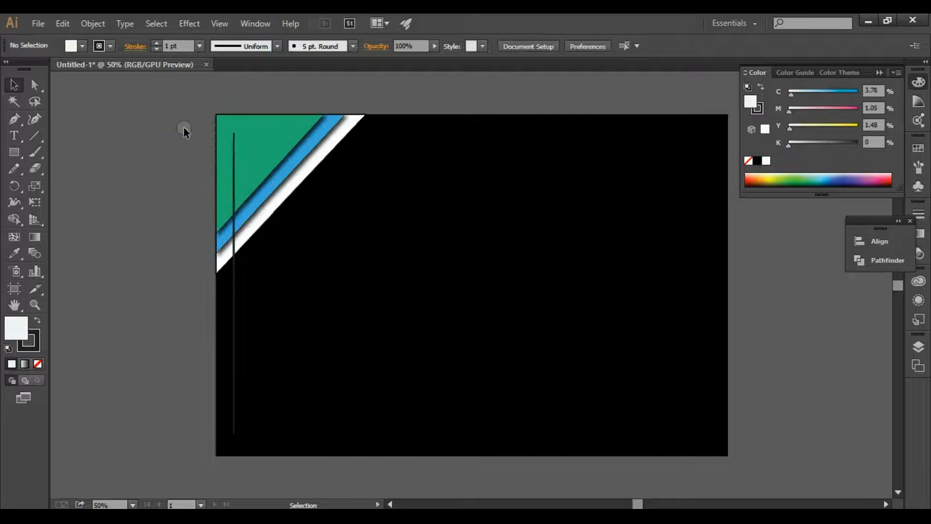
Undo the vertical line and its styling near the artboard's left edge.
{"action": "left_click", "coordinate": [232, 150]}
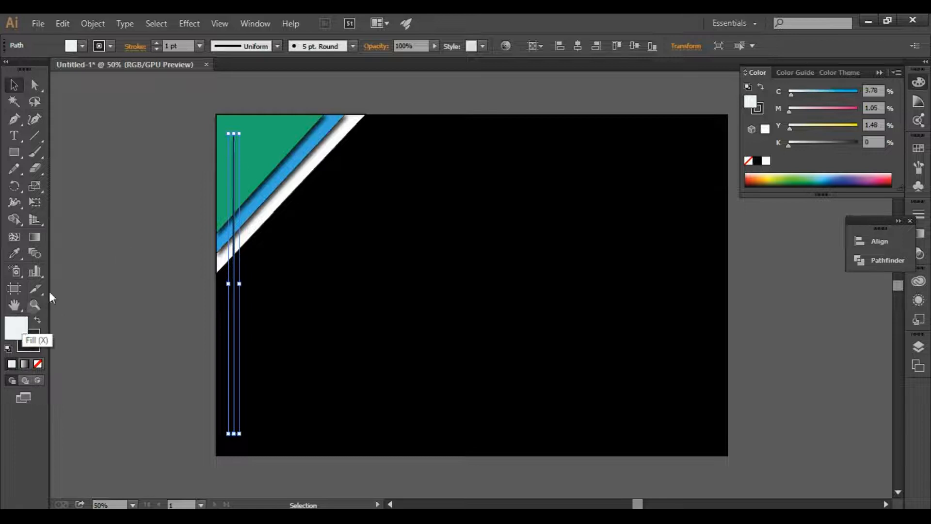
{"action": "left_click", "coordinate": [354, 45]}
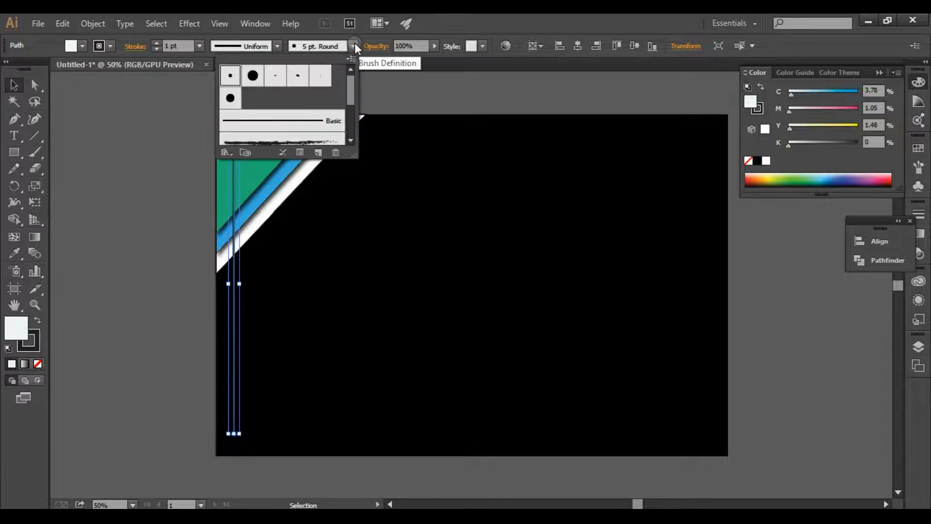
{"action": "left_click", "coordinate": [209, 95]}
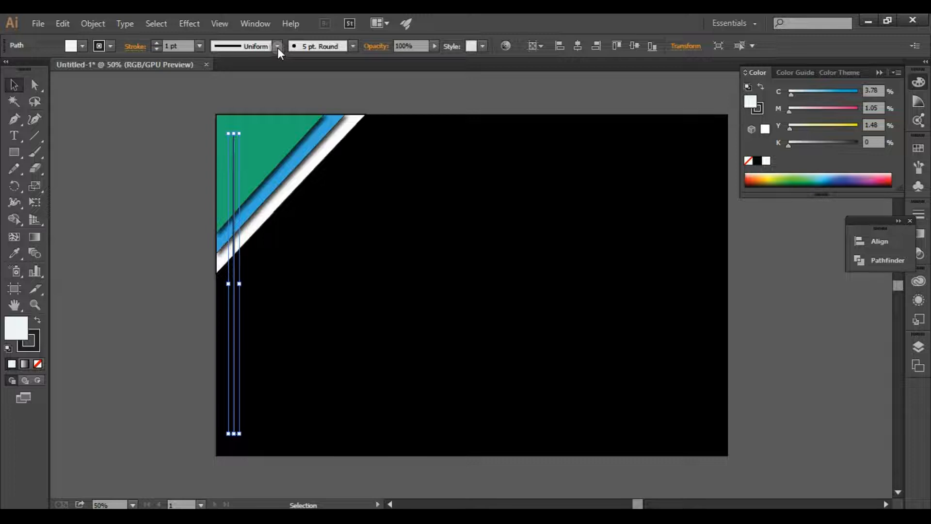
{"action": "left_click", "coordinate": [277, 47]}
{"action": "left_click", "coordinate": [141, 112]}
{"action": "key", "text": "ctrl+z"}
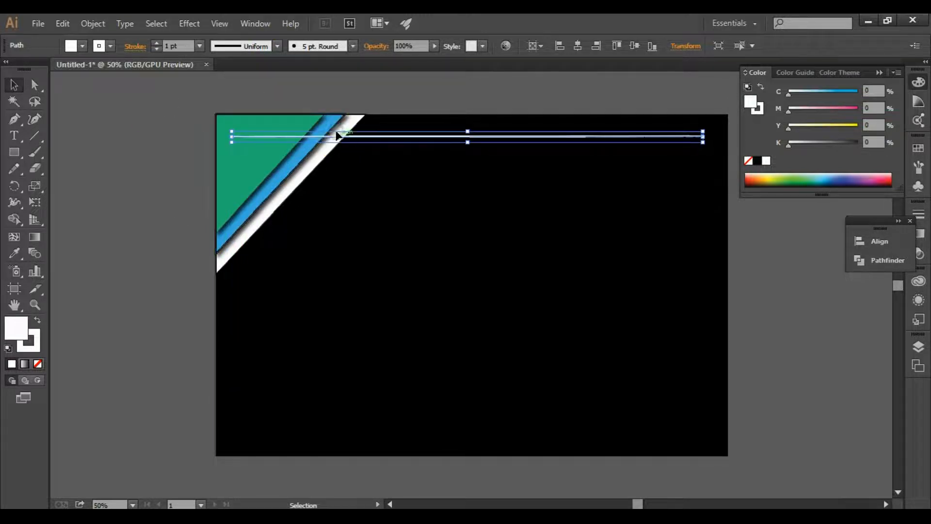
Apply the Touch Calligraphic brush to the white horizontal line along the artboard's upper edge.
{"action": "left_click", "coordinate": [353, 46]}
{"action": "left_click", "coordinate": [230, 96]}
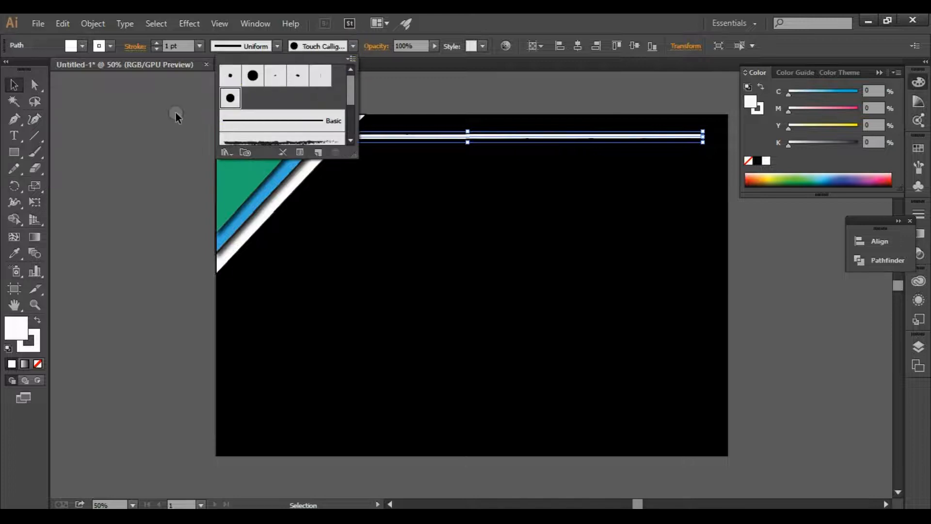
{"action": "left_click", "coordinate": [154, 122]}
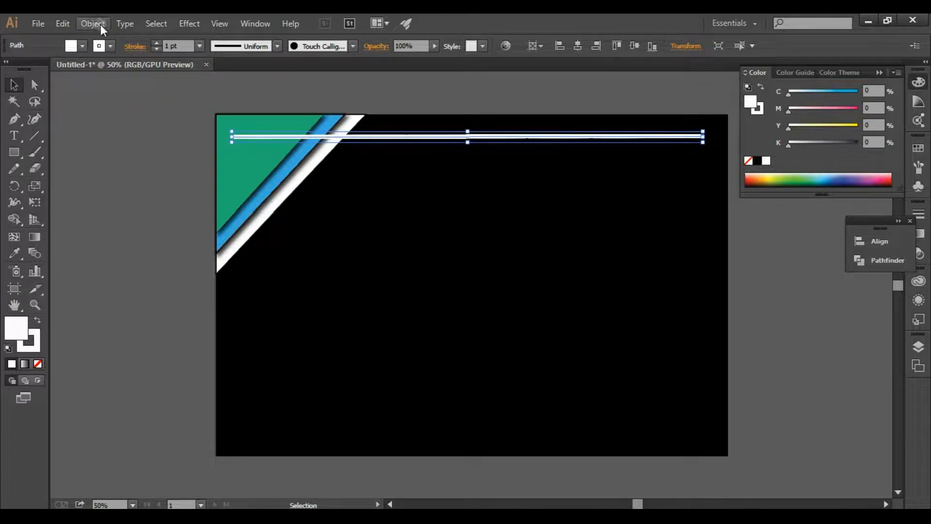
{"action": "left_click", "coordinate": [102, 139]}
Draw straight white lines along the artboard's left, bottom and right sides to complete a rectangular frame.
{"action": "left_click", "coordinate": [34, 135]}
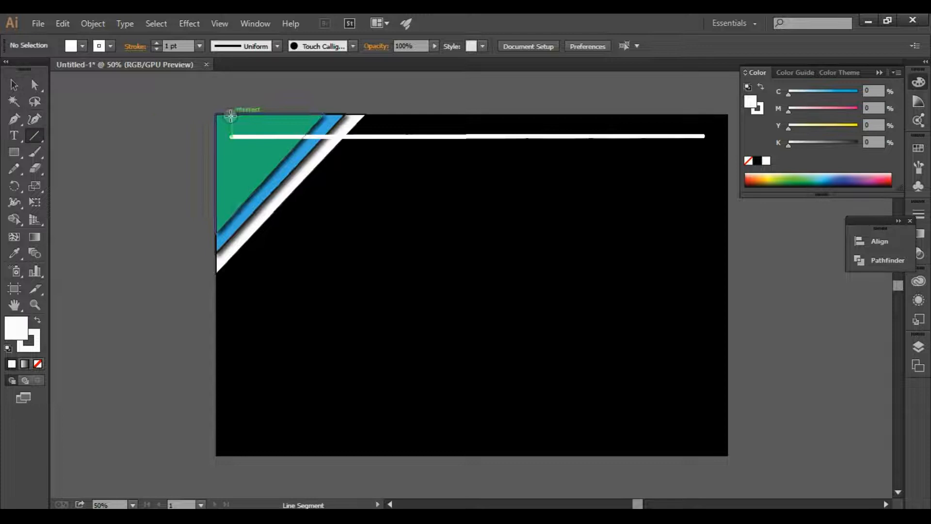
{"action": "left_click_drag", "start_coordinate": [230, 137], "coordinate": [233, 434]}
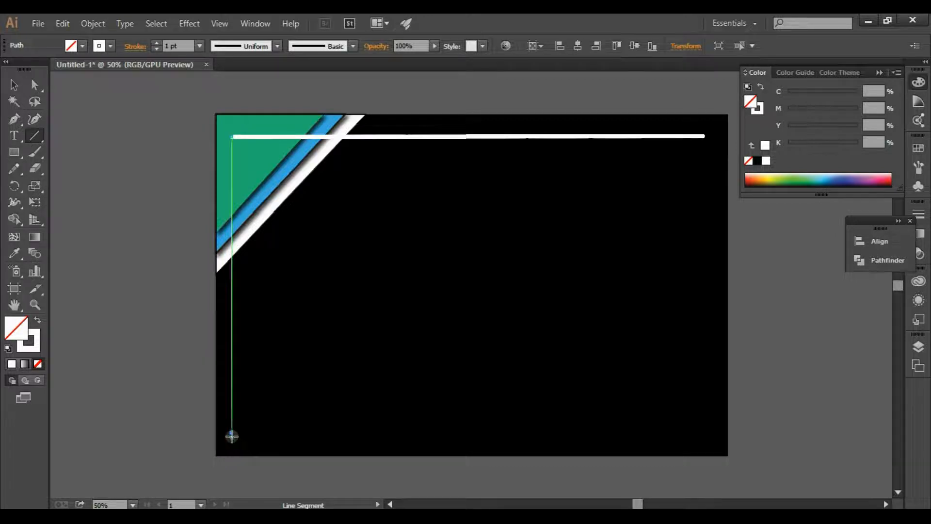
{"action": "left_click_drag", "start_coordinate": [232, 435], "coordinate": [710, 436]}
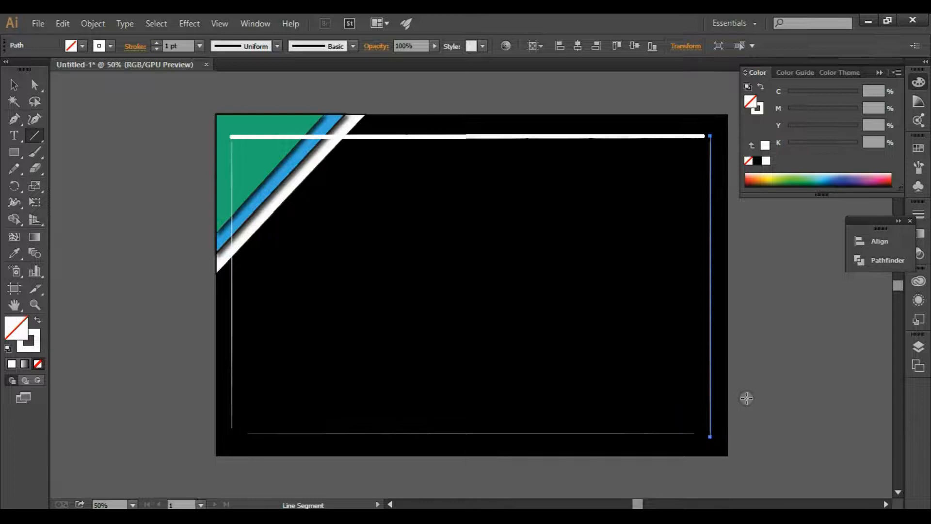
Move the frame's thick top line up slightly and stretch the left line upward to meet it.
{"action": "left_click", "coordinate": [14, 86]}
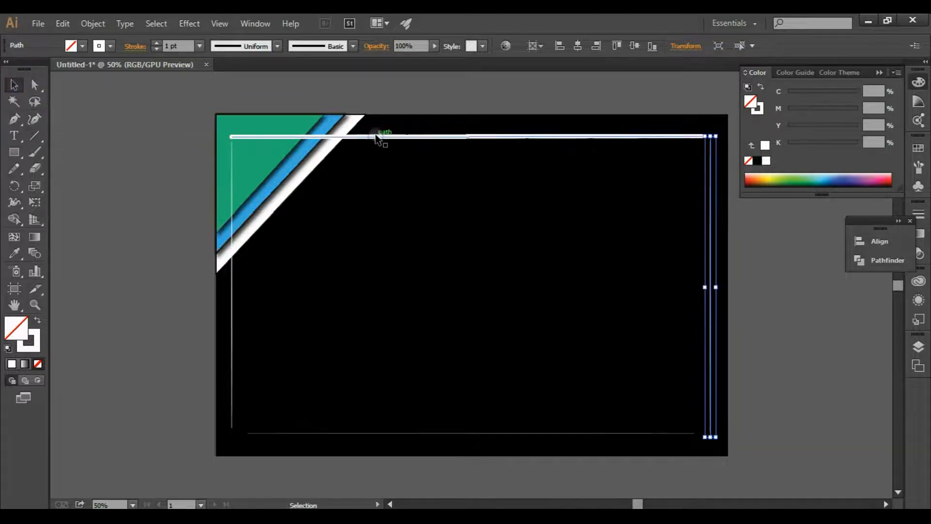
{"action": "left_click_drag", "start_coordinate": [378, 138], "coordinate": [379, 132]}
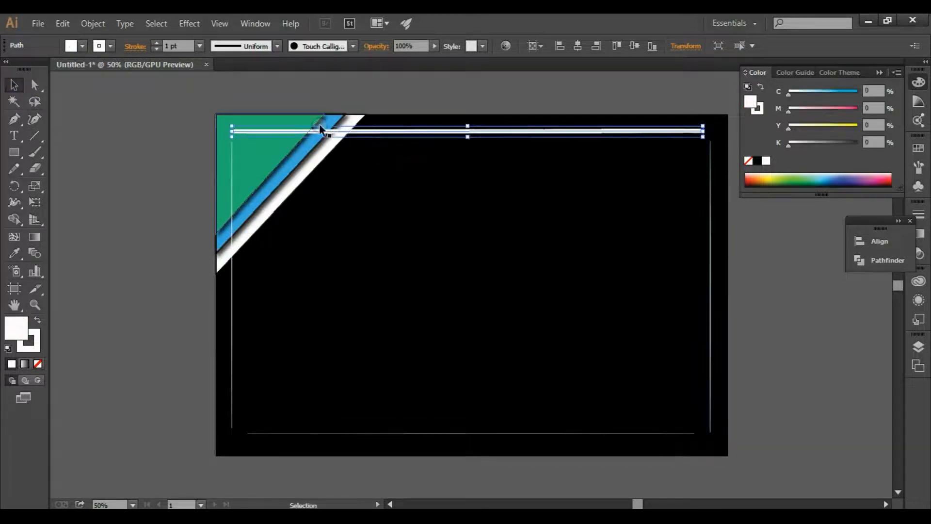
{"action": "left_click", "coordinate": [233, 204]}
{"action": "left_click_drag", "start_coordinate": [232, 138], "coordinate": [232, 131]}
Stretch the frame's bottom line leftward, slightly past the left vertical line.
{"action": "left_click", "coordinate": [247, 431]}
{"action": "left_click_drag", "start_coordinate": [246, 431], "coordinate": [222, 433]}
{"action": "left_click", "coordinate": [194, 420]}
{"action": "left_click", "coordinate": [235, 429]}
{"action": "left_click", "coordinate": [245, 433]}
{"action": "left_click", "coordinate": [190, 425]}
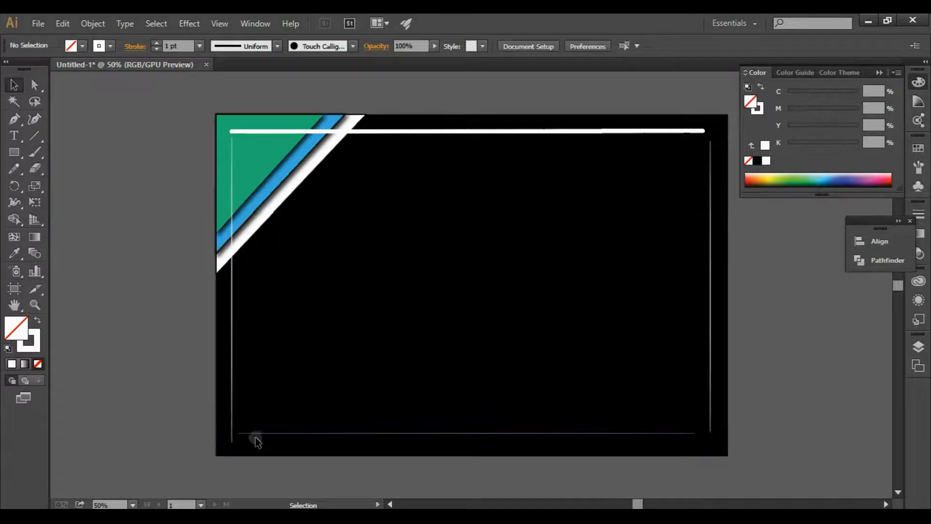
Extend the bottom line to the artboard's left edge and stretch the right line up to the top line's level.
{"action": "left_click", "coordinate": [232, 441]}
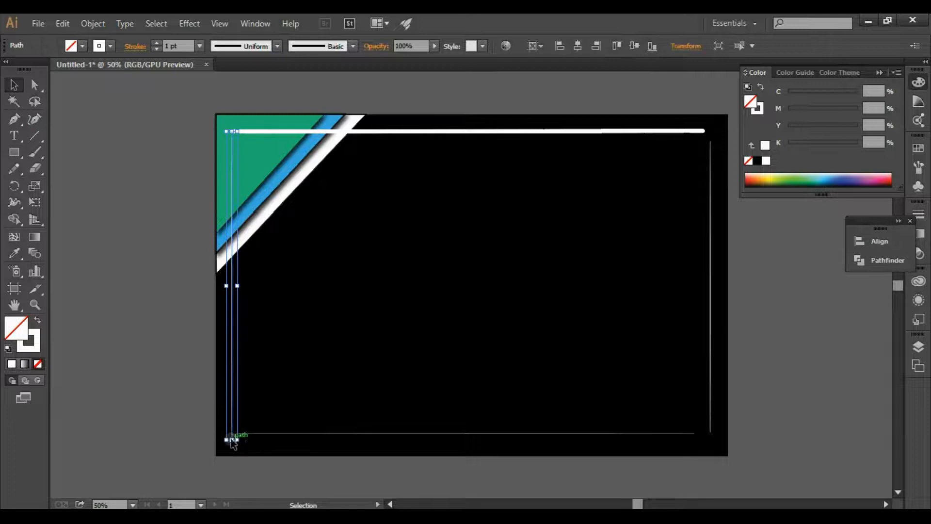
{"action": "left_click", "coordinate": [243, 433]}
{"action": "left_click_drag", "start_coordinate": [222, 431], "coordinate": [216, 433]}
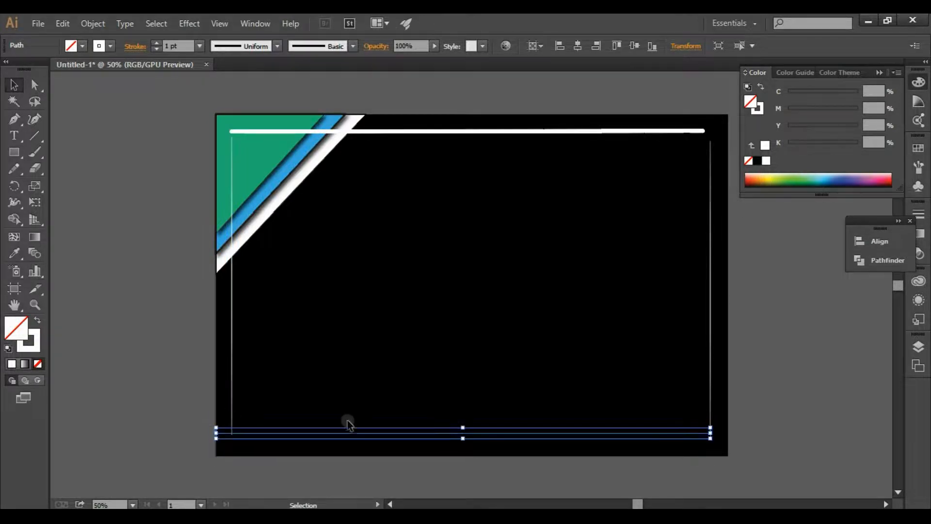
{"action": "left_click", "coordinate": [708, 269]}
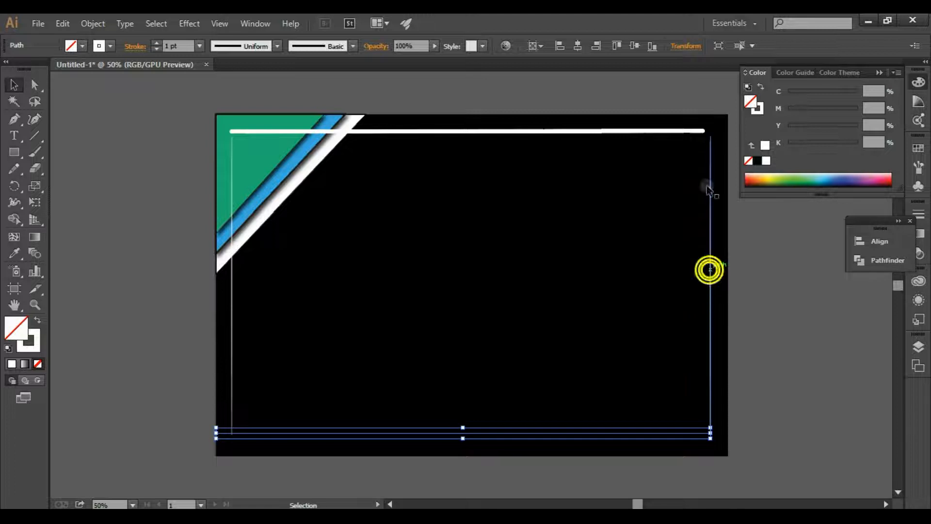
{"action": "left_click_drag", "start_coordinate": [709, 141], "coordinate": [710, 131]}
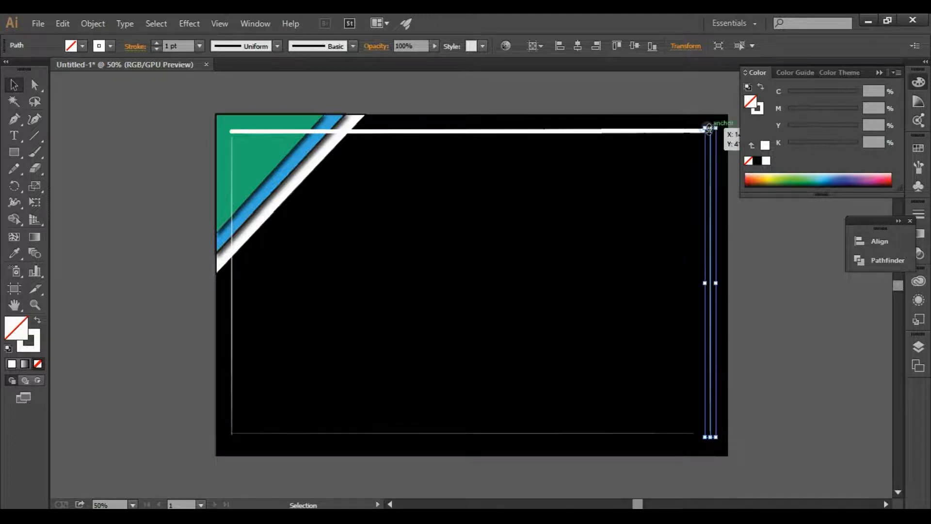
Fill the frame's left vertical line with off-white F5F5F7.
{"action": "left_click", "coordinate": [232, 192]}
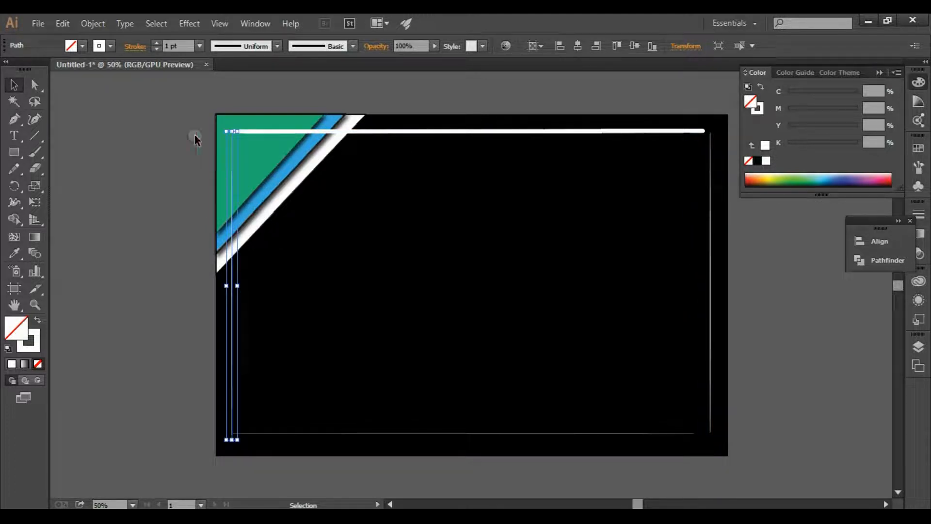
{"action": "double_click", "coordinate": [16, 328]}
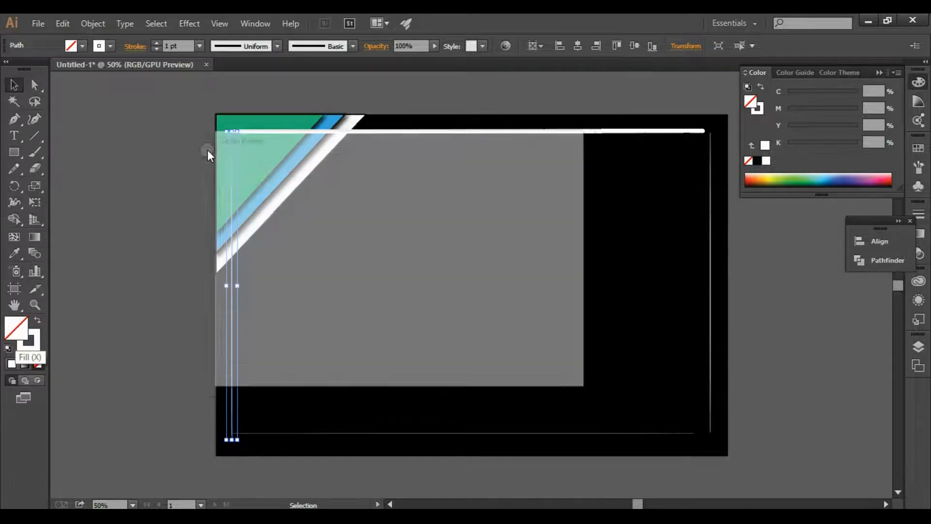
{"action": "left_click", "coordinate": [222, 180]}
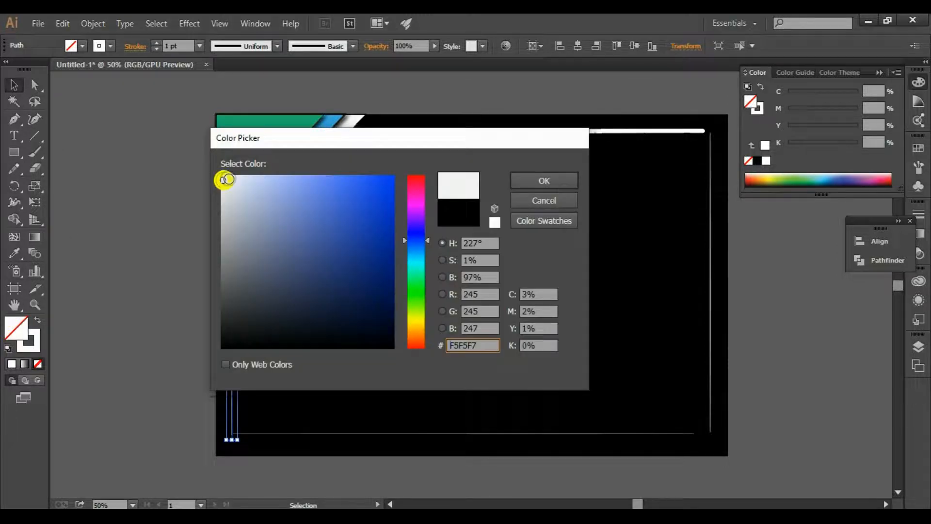
{"action": "left_click", "coordinate": [558, 179]}
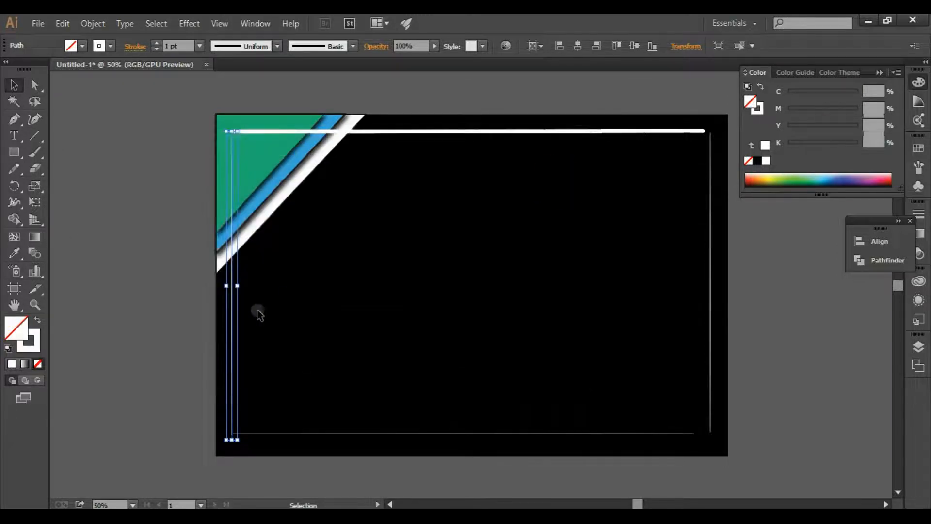
Apply the Touch Calligraphic brush to the frame's left vertical line.
{"action": "left_click", "coordinate": [353, 46]}
{"action": "left_click", "coordinate": [229, 96]}
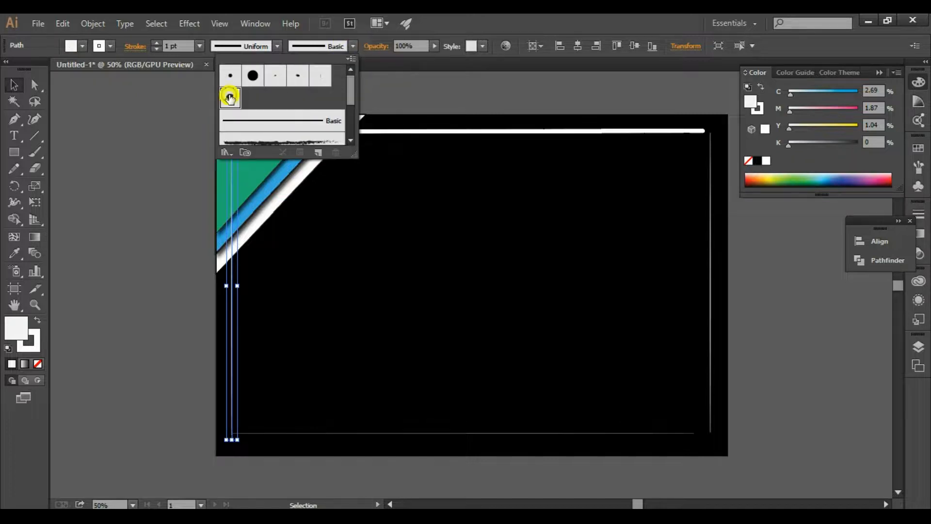
{"action": "left_click", "coordinate": [300, 432]}
{"action": "left_click", "coordinate": [355, 46]}
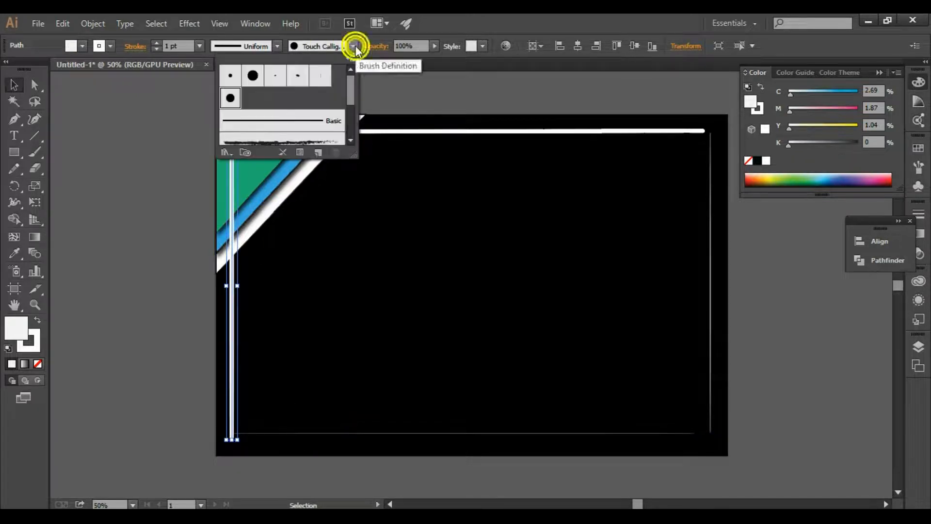
{"action": "left_click", "coordinate": [229, 95]}
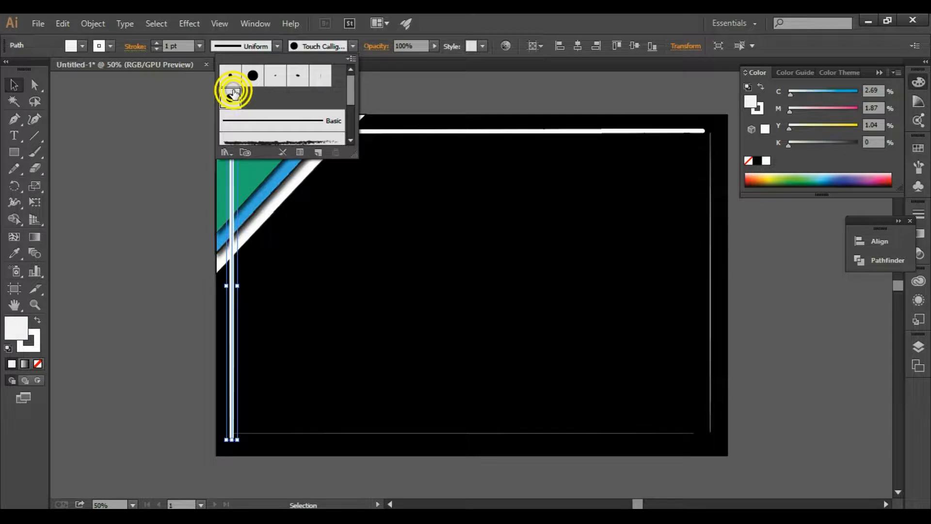
Apply the Touch Calligraphic brush to the frame's bottom line.
{"action": "left_click", "coordinate": [285, 432]}
{"action": "left_click", "coordinate": [287, 432]}
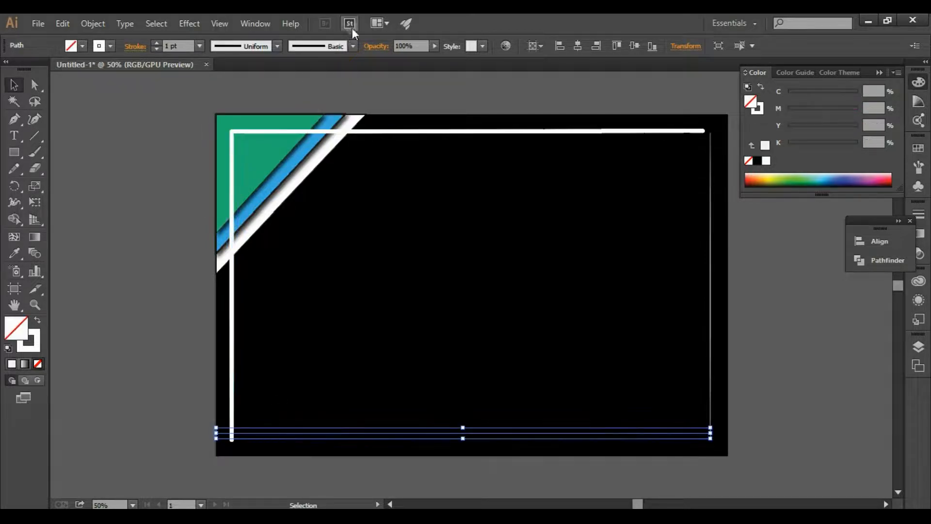
{"action": "left_click", "coordinate": [353, 46]}
{"action": "left_click", "coordinate": [230, 98]}
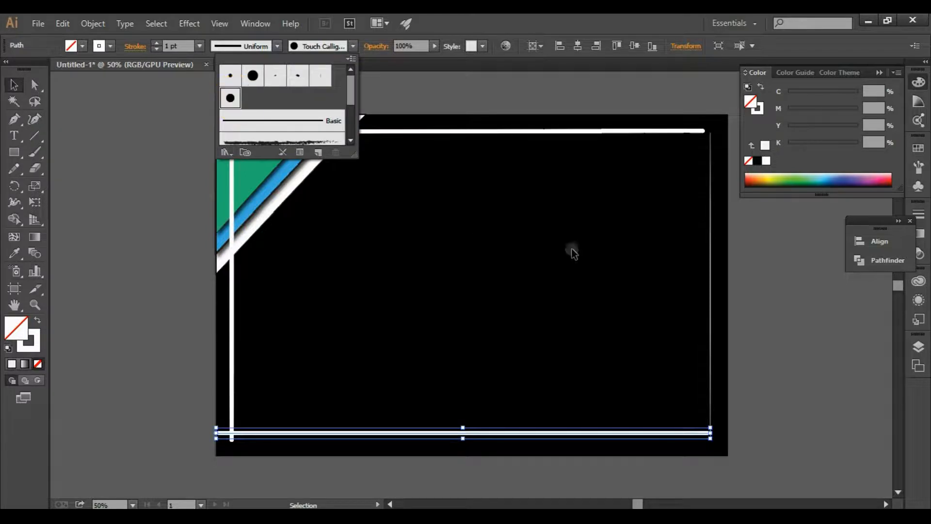
Apply the Touch Calligraphic brush to the frame's right vertical line.
{"action": "left_click", "coordinate": [713, 264]}
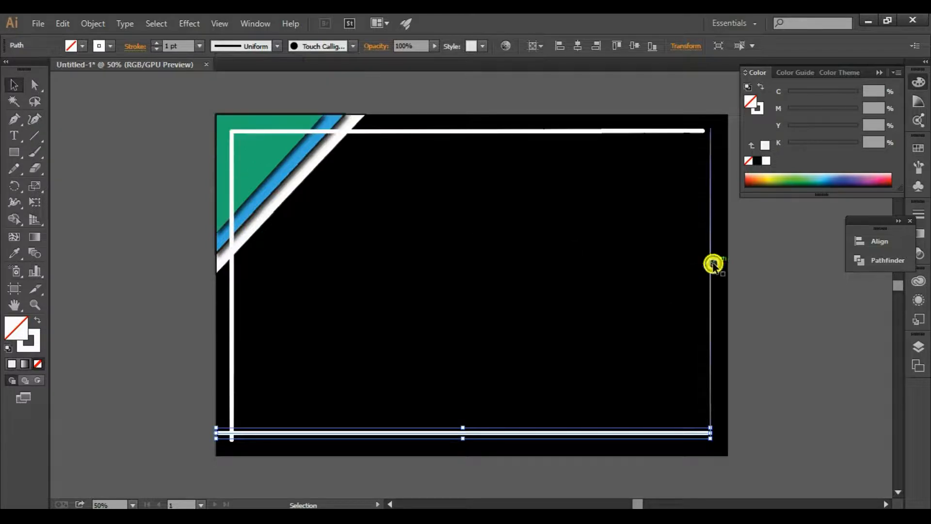
{"action": "left_click", "coordinate": [353, 46]}
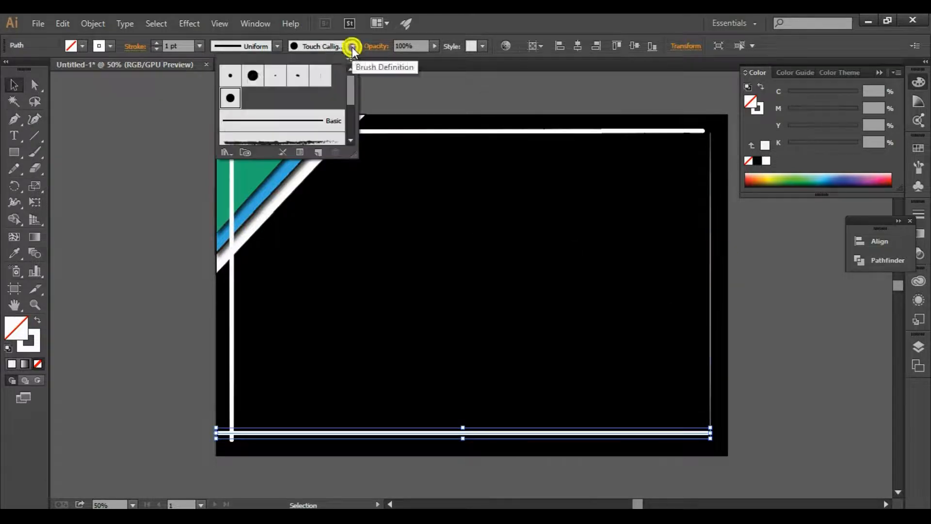
{"action": "left_click", "coordinate": [704, 192]}
{"action": "left_click", "coordinate": [710, 192]}
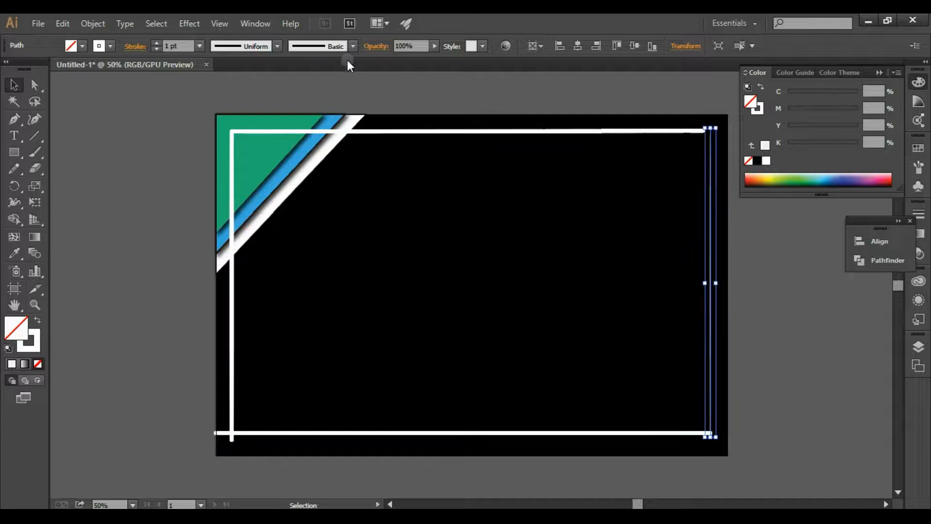
{"action": "left_click", "coordinate": [353, 46]}
{"action": "left_click", "coordinate": [229, 98]}
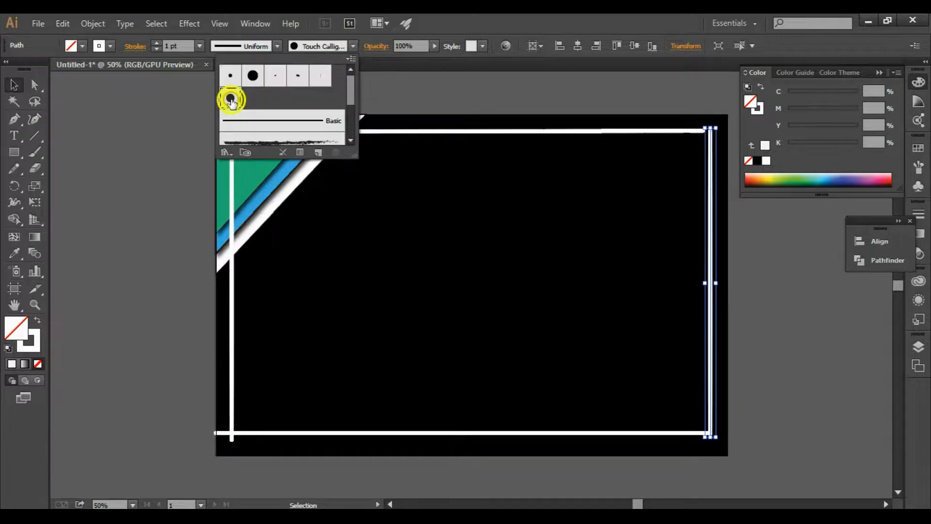
{"action": "left_click", "coordinate": [160, 122]}
{"action": "left_click", "coordinate": [160, 122]}
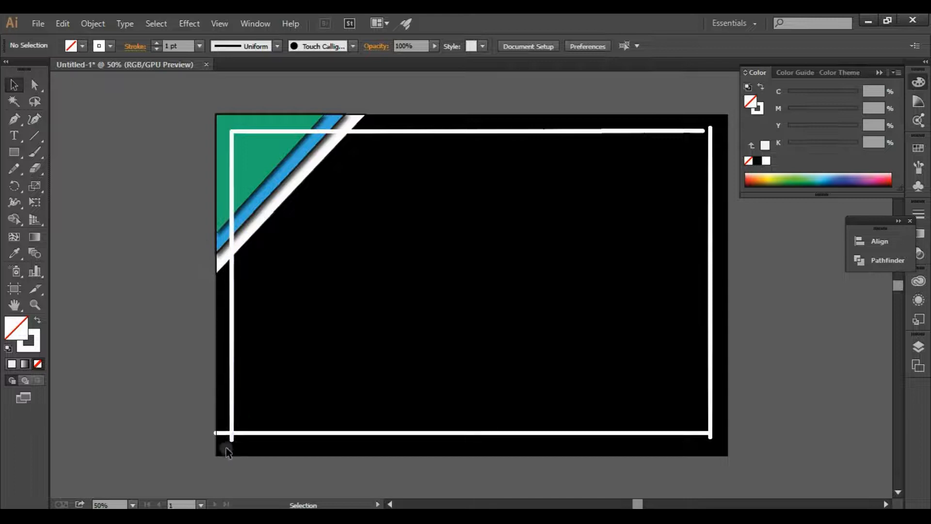
Shorten the bottom line's left end and the left line's lower end so the two lines meet at the corner.
{"action": "left_click", "coordinate": [216, 432]}
{"action": "left_click_drag", "start_coordinate": [215, 432], "coordinate": [231, 432]}
{"action": "left_click", "coordinate": [230, 413]}
{"action": "left_click", "coordinate": [164, 423]}
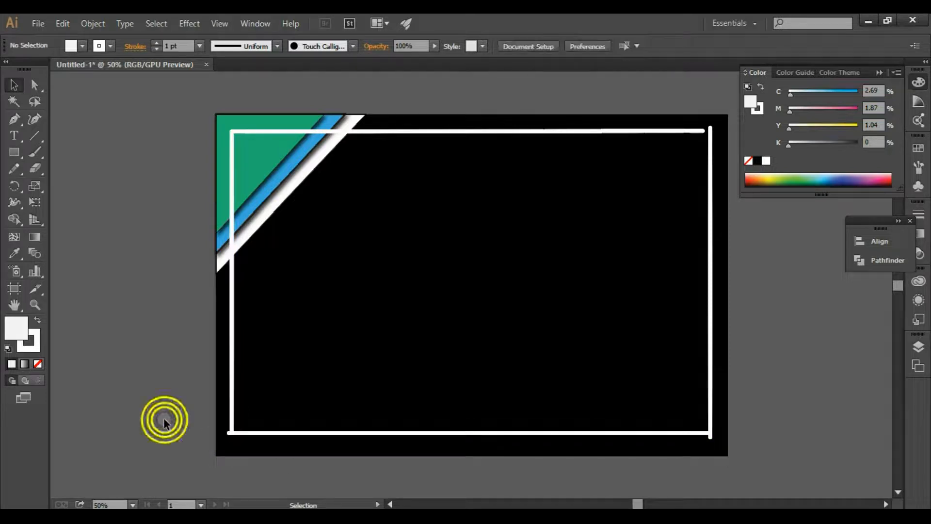
Extend the top line's right end to meet the frame's right vertical line.
{"action": "left_click_drag", "start_coordinate": [704, 130], "coordinate": [710, 130]}
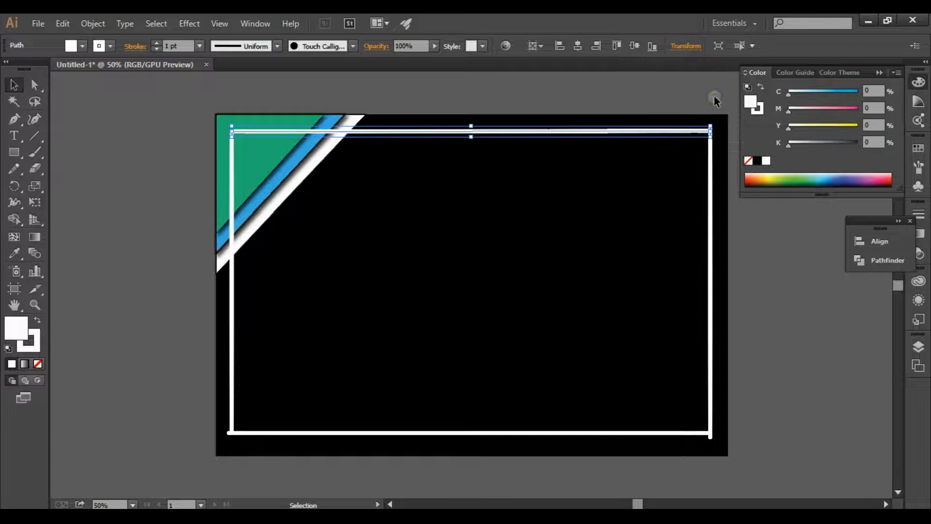
{"action": "left_click", "coordinate": [714, 97]}
{"action": "key", "text": "ctrl+z"}
Apply a Multiply drop shadow to the frame's top line with 75% opacity, 7 pt X and Y offsets and 5 pt blur.
{"action": "left_click", "coordinate": [245, 131]}
{"action": "left_click", "coordinate": [197, 24]}
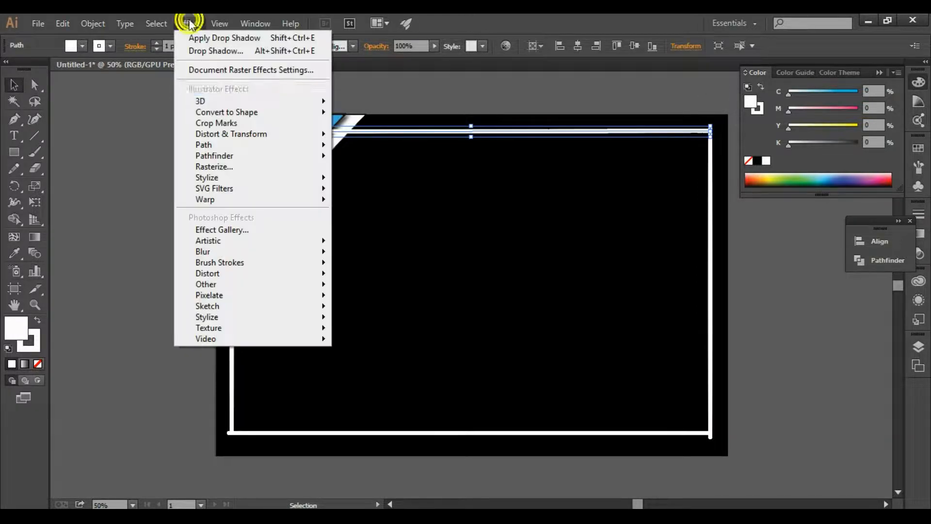
{"action": "mouse_move", "coordinate": [317, 178]}
{"action": "left_click", "coordinate": [368, 181]}
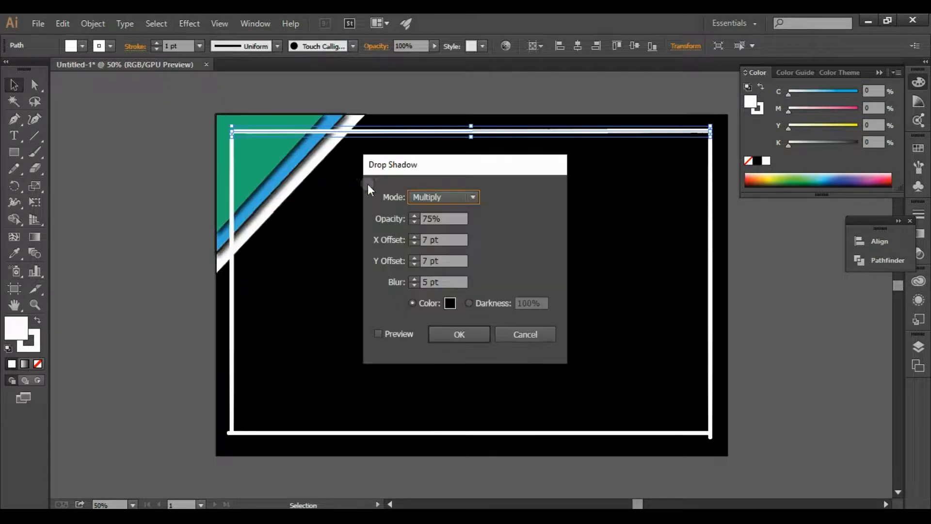
{"action": "left_click", "coordinate": [446, 330]}
Apply a Multiply drop shadow to the frame's left line with 75% opacity, 7 pt X and Y offsets and 5 pt blur.
{"action": "left_click", "coordinate": [232, 257]}
{"action": "left_click", "coordinate": [197, 25]}
{"action": "mouse_move", "coordinate": [266, 178]}
{"action": "left_click", "coordinate": [353, 179]}
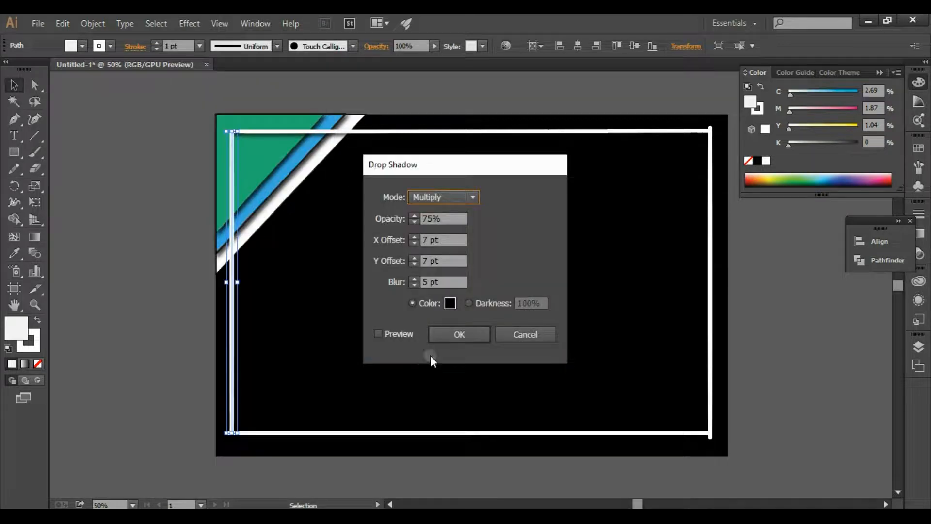
{"action": "left_click", "coordinate": [441, 333]}
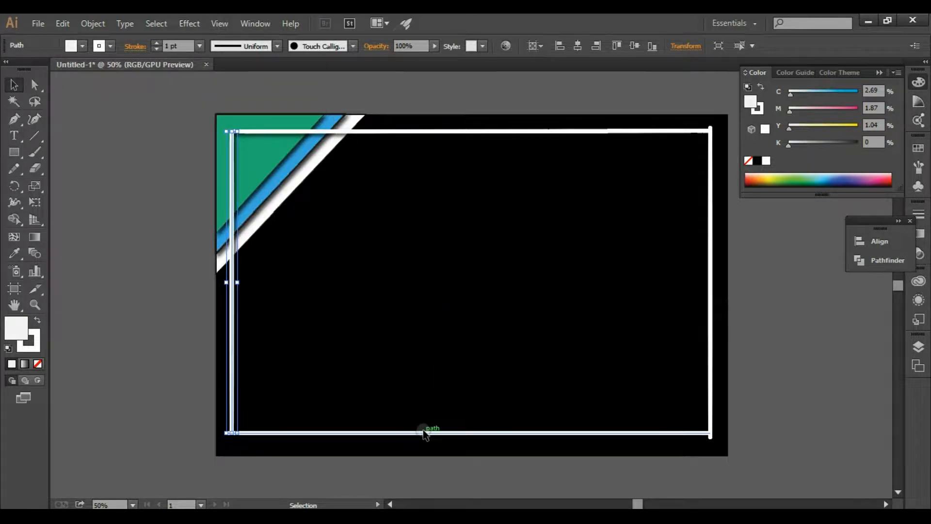
Apply a Multiply drop shadow to the frame's bottom line with 75% opacity, 7 pt X and Y offsets and 5 pt blur.
{"action": "left_click", "coordinate": [424, 432]}
{"action": "left_click", "coordinate": [189, 19]}
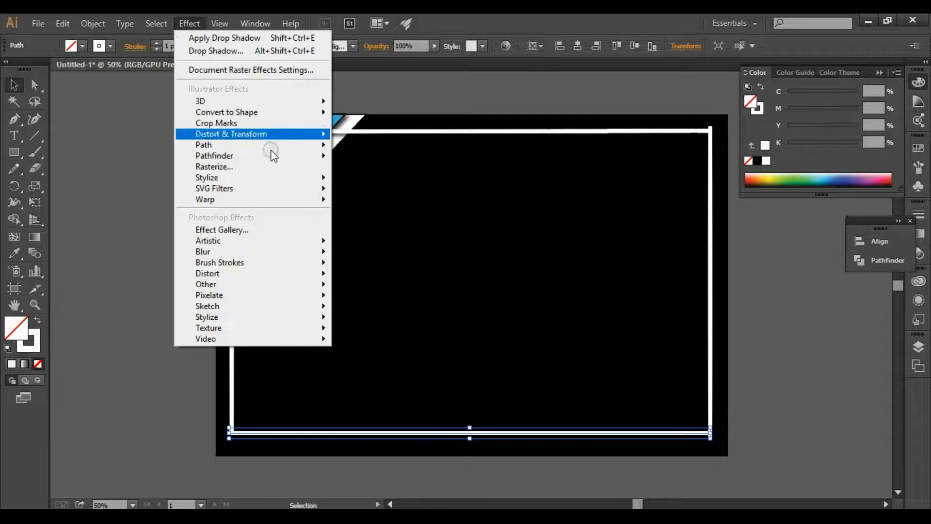
{"action": "mouse_move", "coordinate": [281, 177]}
{"action": "left_click", "coordinate": [378, 179]}
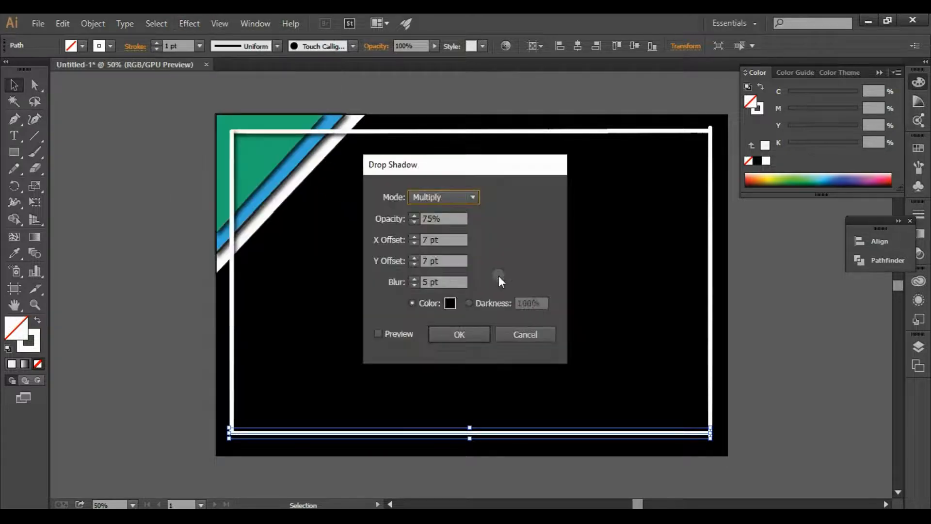
{"action": "left_click", "coordinate": [465, 331]}
Apply a Drop Shadow effect to the frame's right vertical line.
{"action": "left_click", "coordinate": [710, 264]}
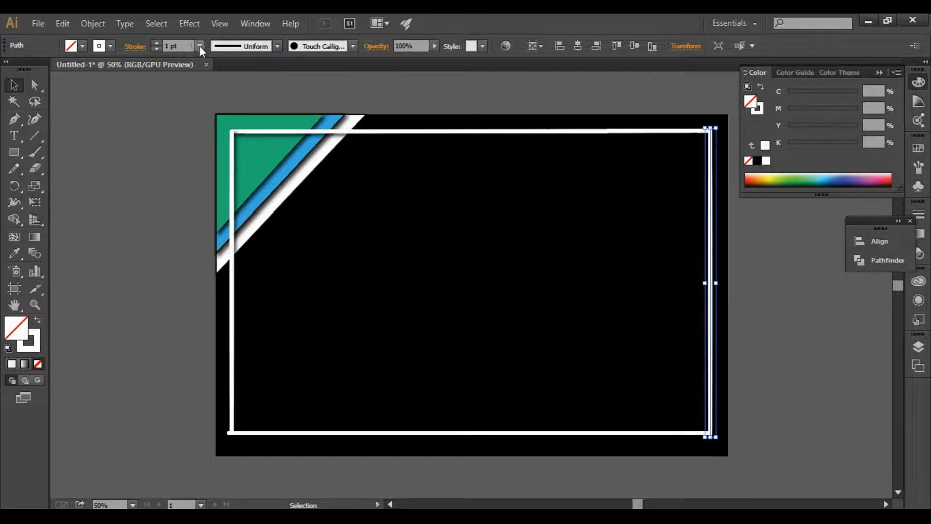
{"action": "left_click", "coordinate": [192, 25]}
{"action": "mouse_move", "coordinate": [302, 178]}
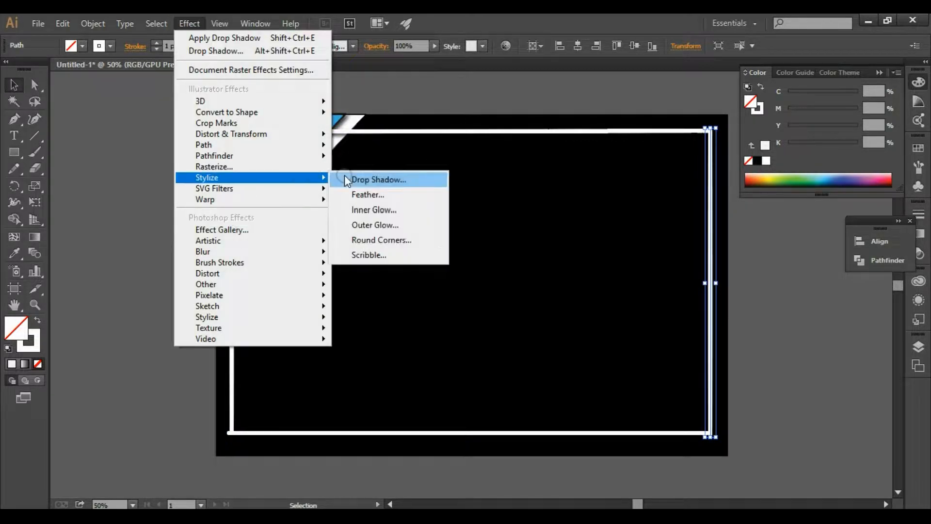
{"action": "left_click", "coordinate": [347, 181]}
{"action": "left_click", "coordinate": [449, 334]}
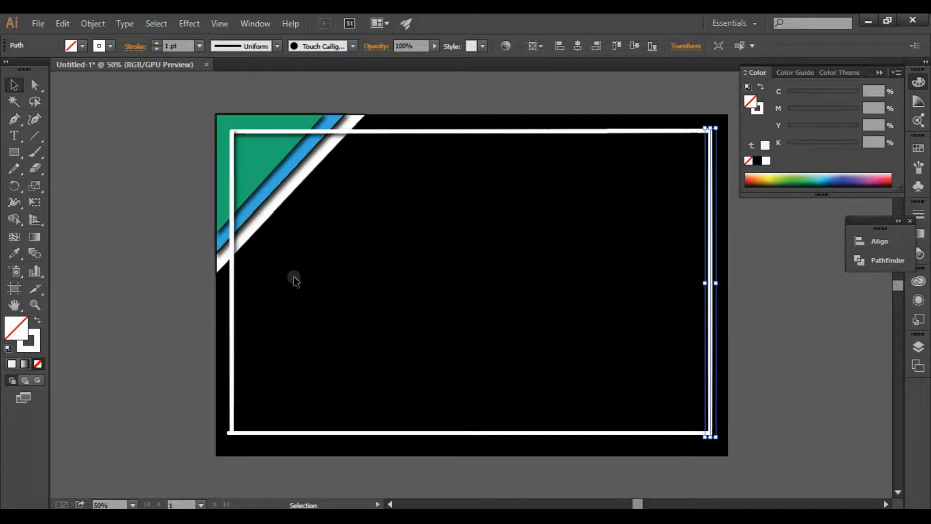
Add the text "Pixel Infos" in off-white at 150 pt in the upper middle of the frame.
{"action": "left_click", "coordinate": [13, 135]}
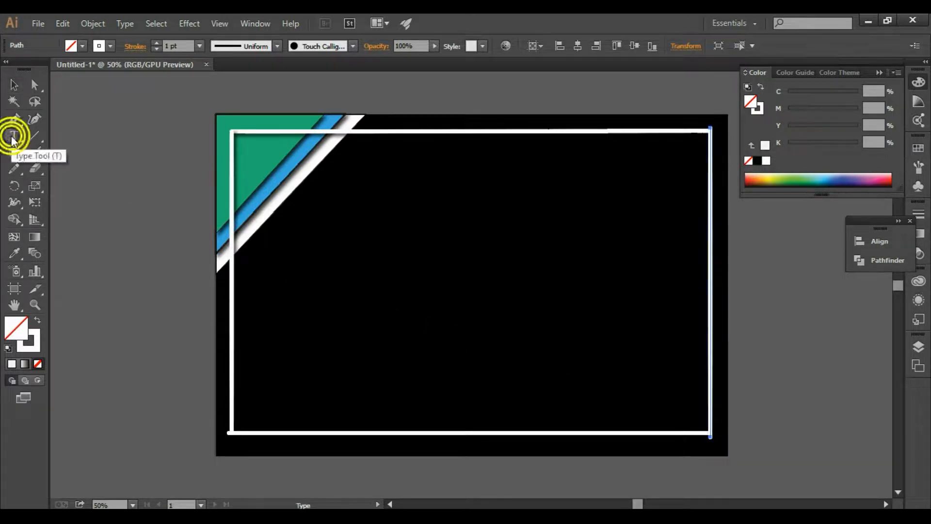
{"action": "left_click", "coordinate": [390, 237]}
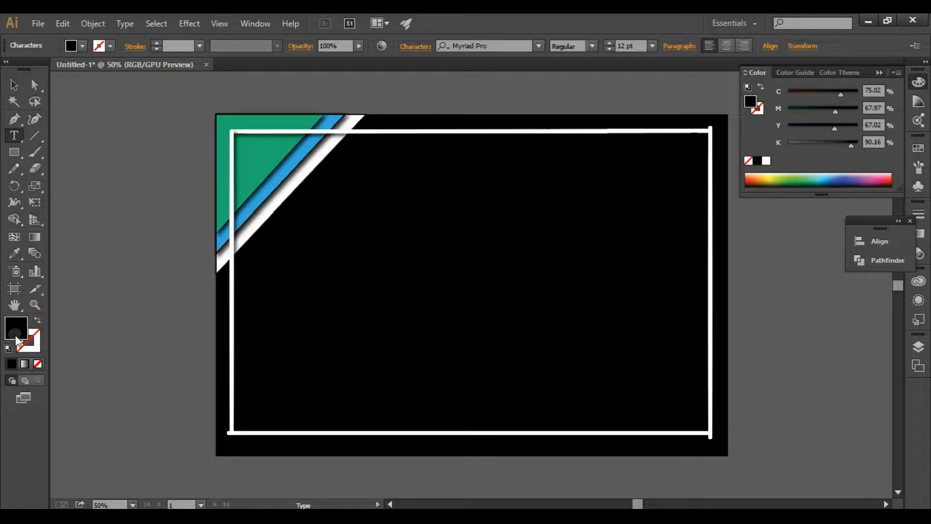
{"action": "double_click", "coordinate": [21, 321]}
{"action": "left_click", "coordinate": [223, 176]}
{"action": "left_click", "coordinate": [546, 179]}
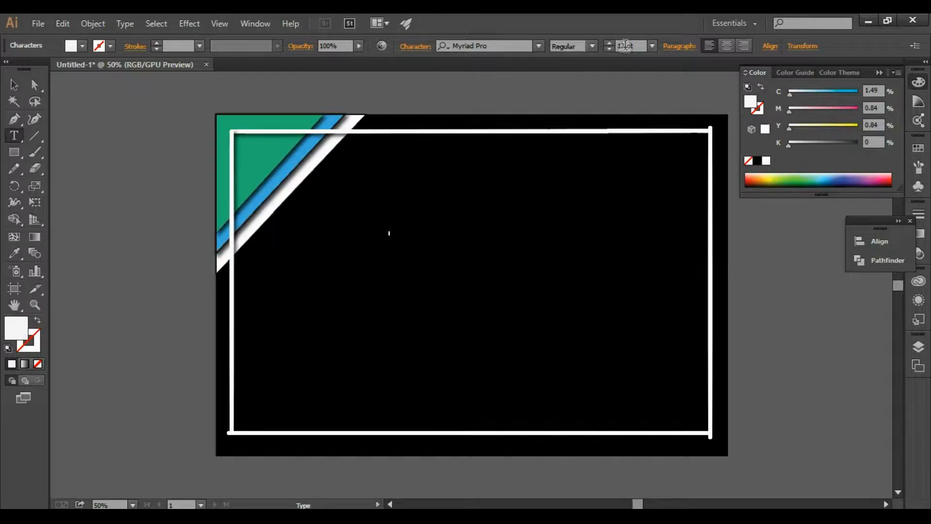
{"action": "left_click", "coordinate": [624, 45]}
{"action": "type", "text": "Pixe"}
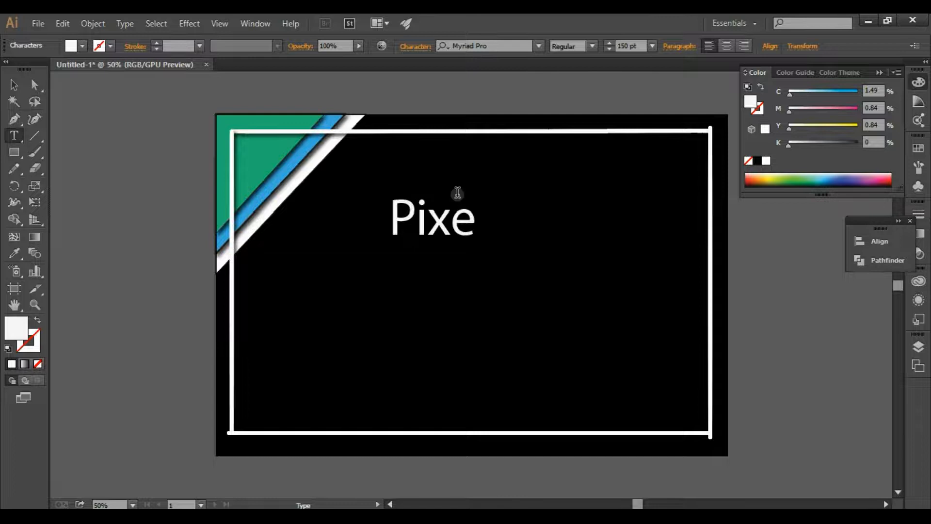
{"action": "type", "text": "l Infos"}
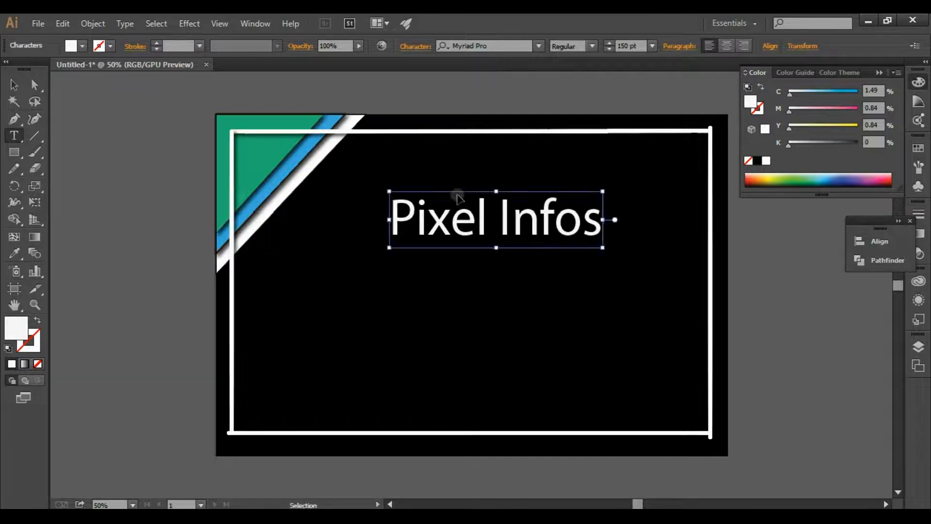
Set the font of the "Pixel Infos" text to Calibri Bold.
{"action": "key", "text": "ctrl+a"}
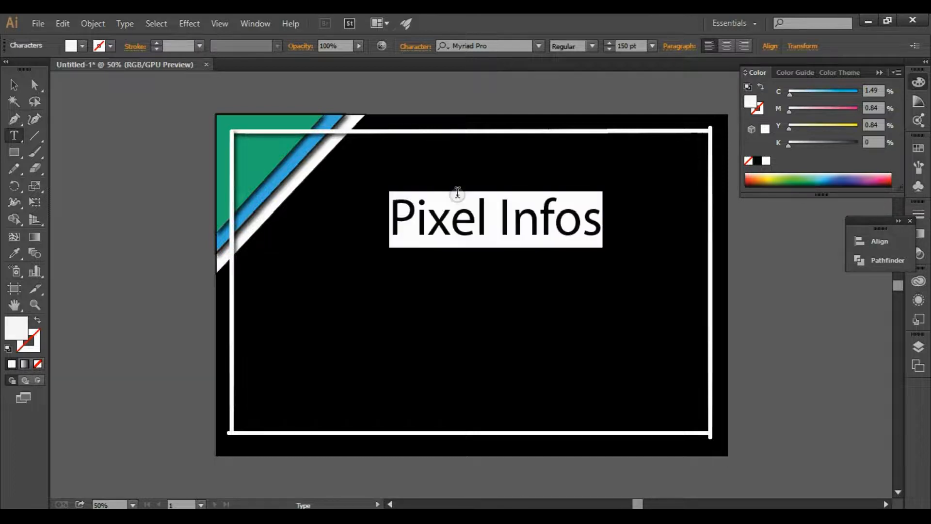
{"action": "left_click", "coordinate": [512, 41]}
{"action": "type", "text": "c"}
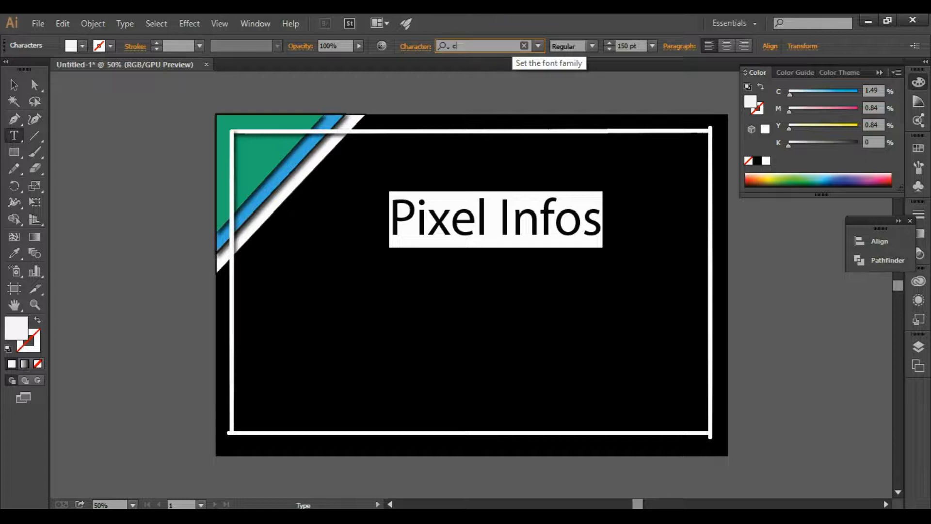
{"action": "type", "text": "al"}
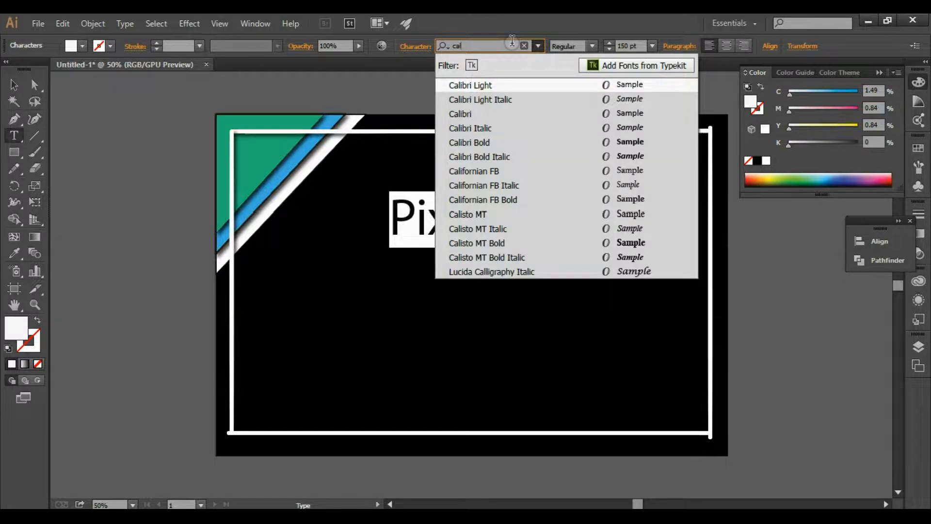
{"action": "left_click", "coordinate": [504, 143]}
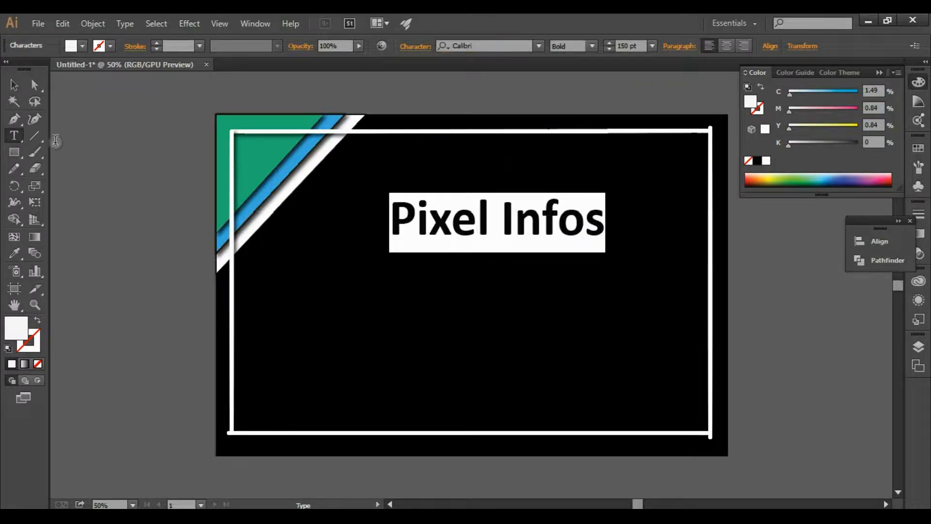
Move the "Pixel Infos" text slightly down and to the left, closer to the frame's horizontal centre, and deselect it.
{"action": "left_click", "coordinate": [14, 86]}
{"action": "left_click_drag", "start_coordinate": [496, 232], "coordinate": [467, 256]}
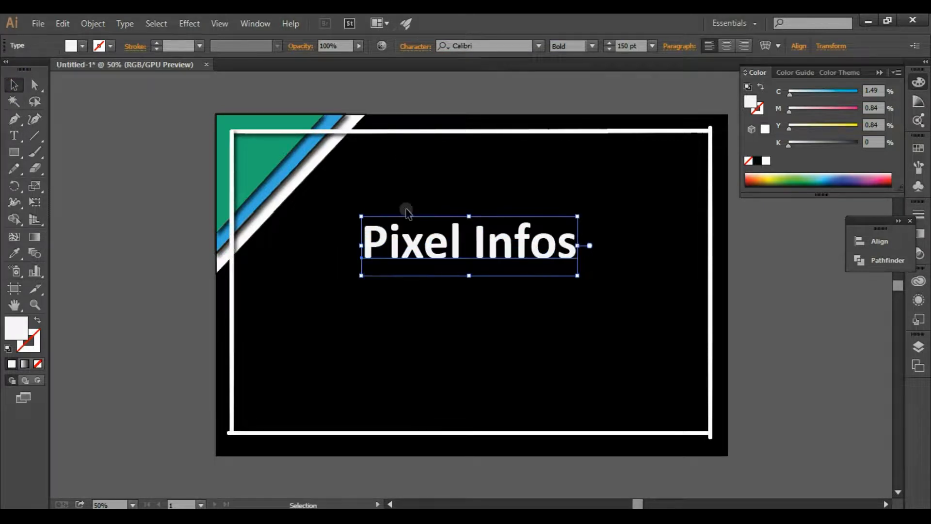
{"action": "left_click", "coordinate": [182, 220]}
Draw a horizontal line just beneath the "Pixel Infos" text, extending past both ends of it.
{"action": "left_click", "coordinate": [34, 135]}
{"action": "left_click_drag", "start_coordinate": [311, 271], "coordinate": [649, 270]}
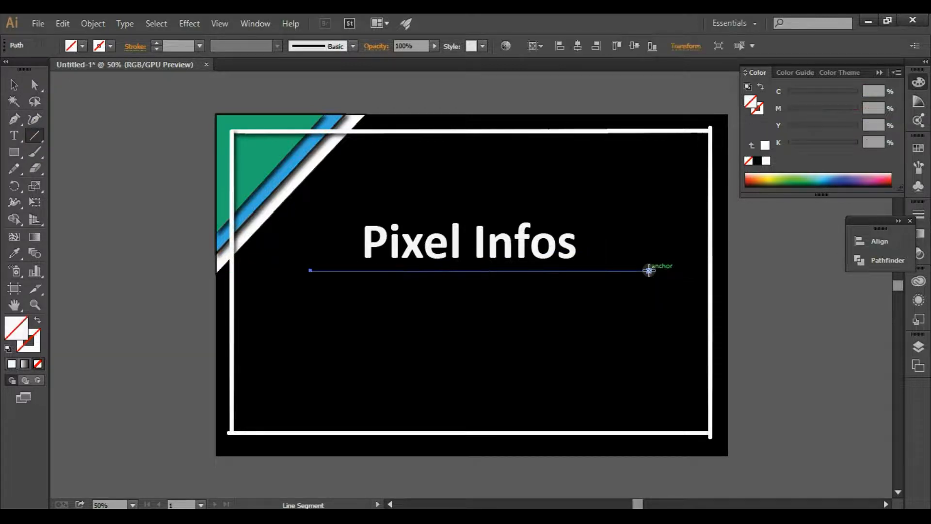
{"action": "left_click", "coordinate": [18, 90]}
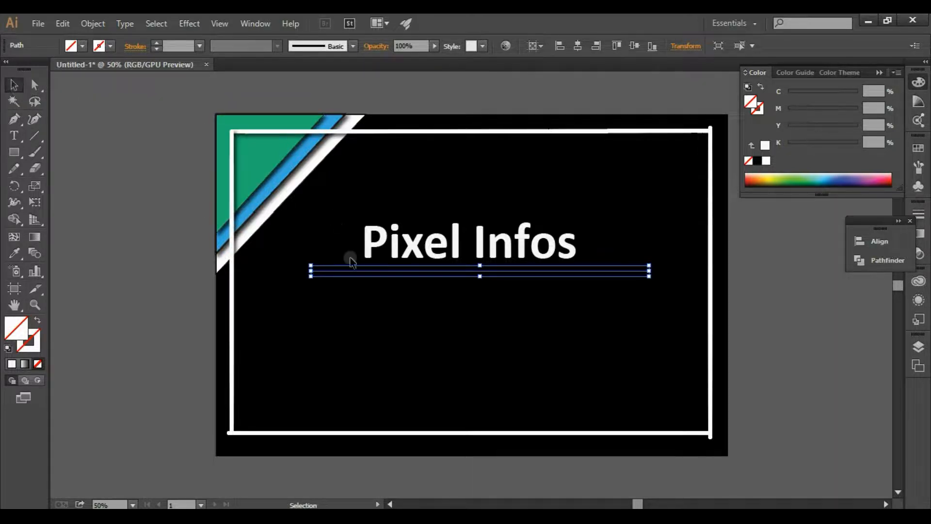
Fill the horizontal line beneath the "Pixel Infos" text with off-white.
{"action": "left_click", "coordinate": [361, 271]}
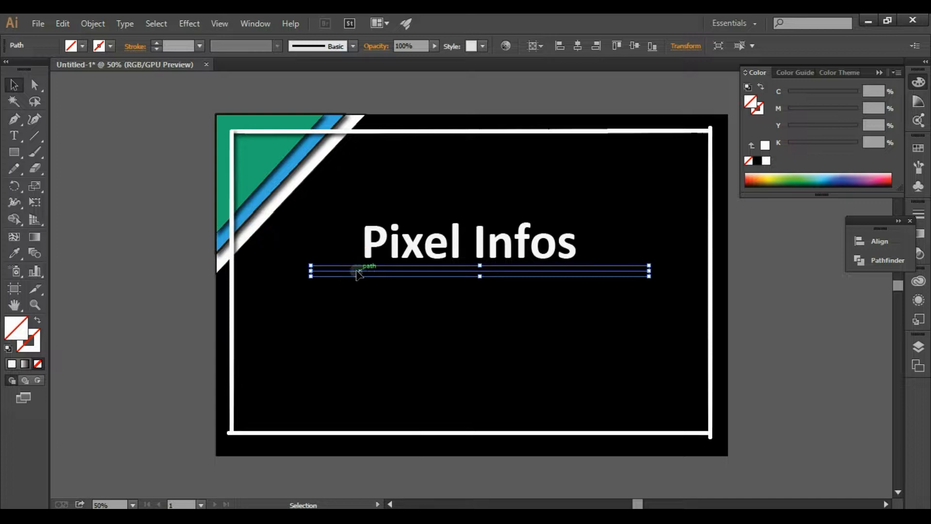
{"action": "double_click", "coordinate": [15, 328]}
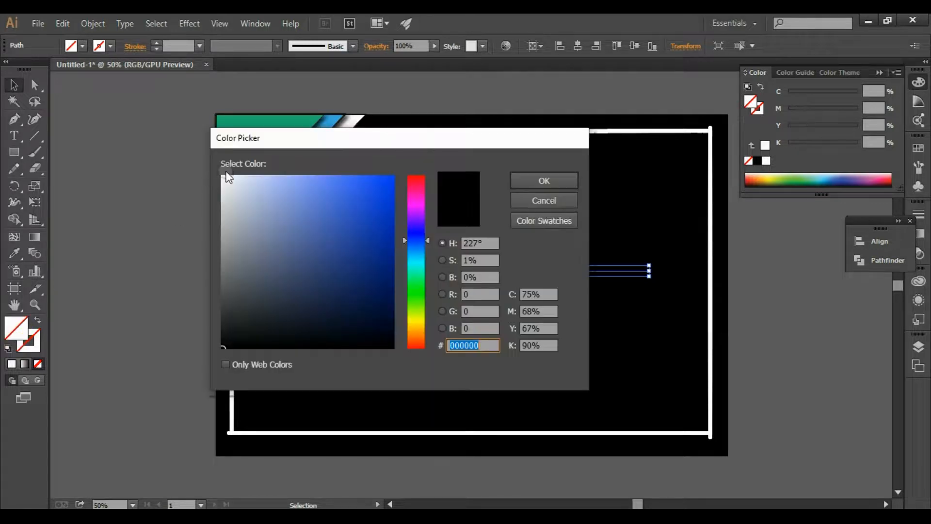
{"action": "left_click", "coordinate": [223, 178]}
{"action": "left_click", "coordinate": [518, 180]}
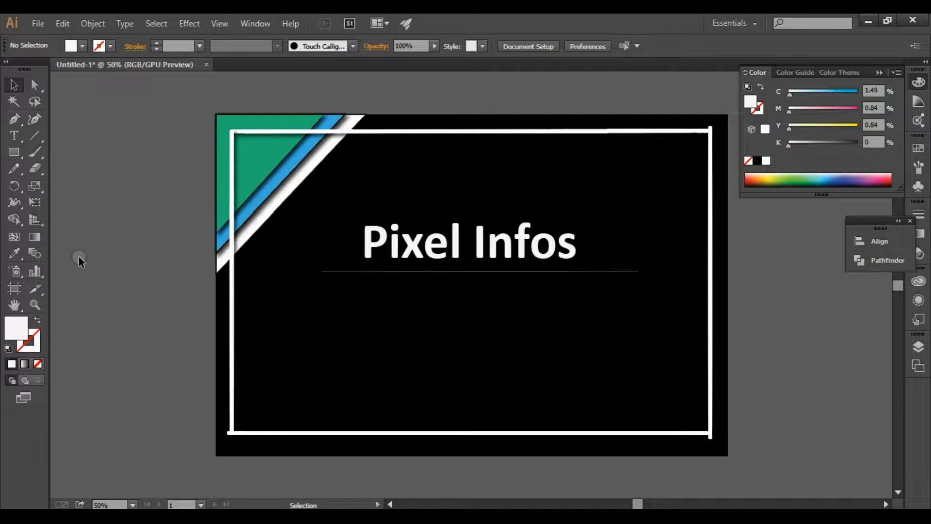
Open the Illustrator file logofile from the youtube folder.
{"action": "left_click", "coordinate": [39, 24]}
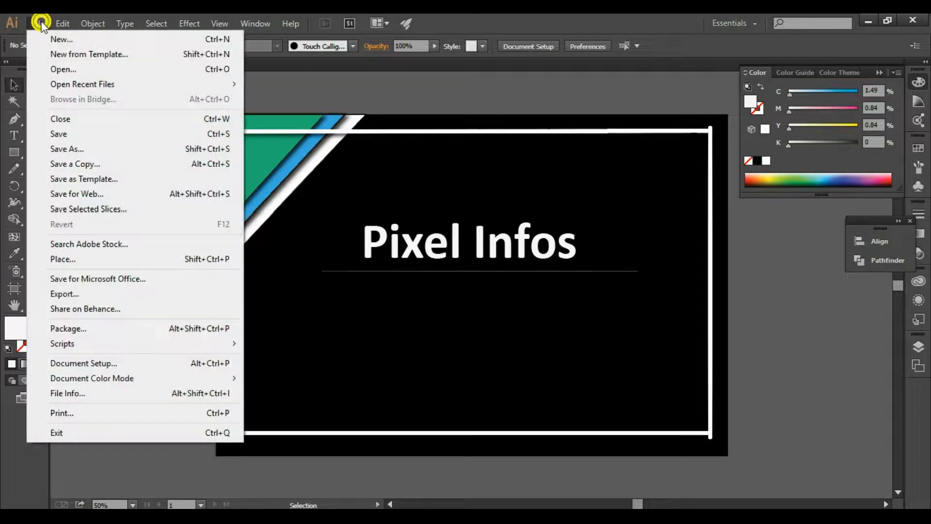
{"action": "left_click", "coordinate": [59, 68]}
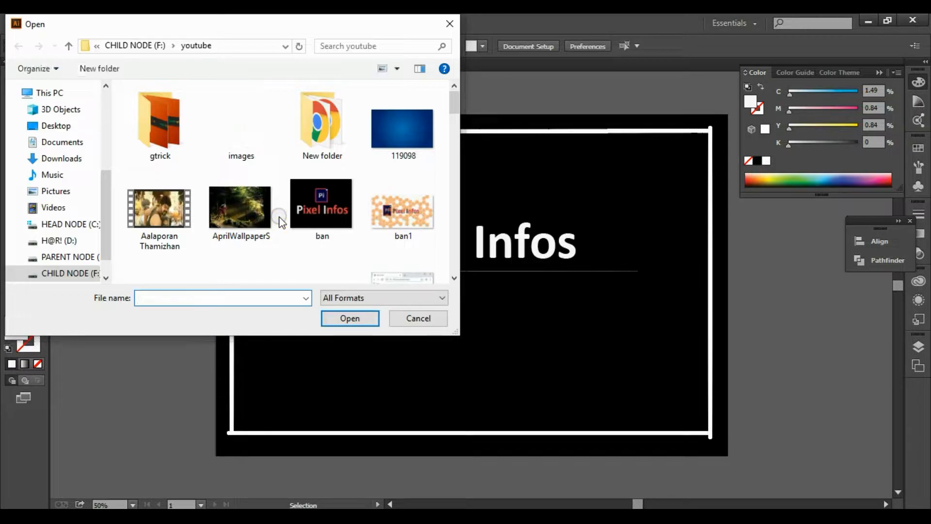
{"action": "left_click", "coordinate": [279, 217]}
{"action": "key", "text": "l"}
{"action": "left_click", "coordinate": [321, 224]}
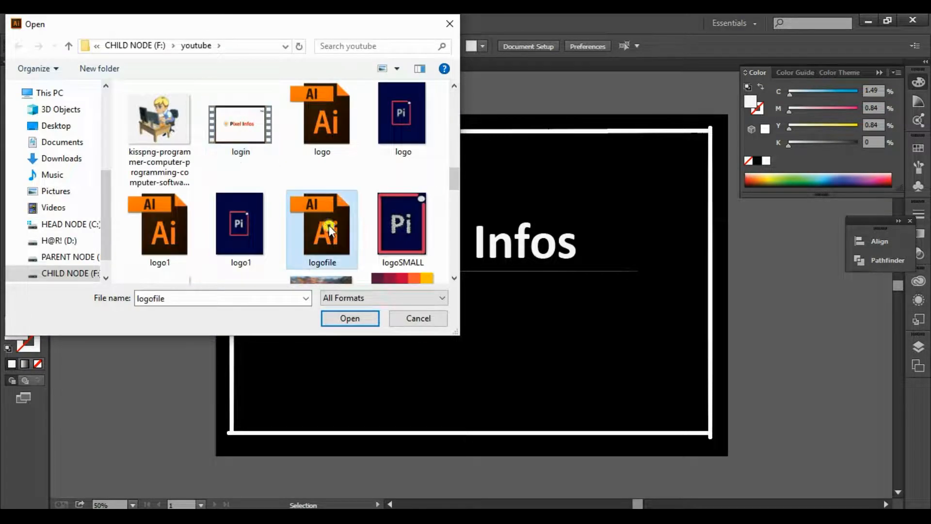
{"action": "left_click", "coordinate": [336, 317]}
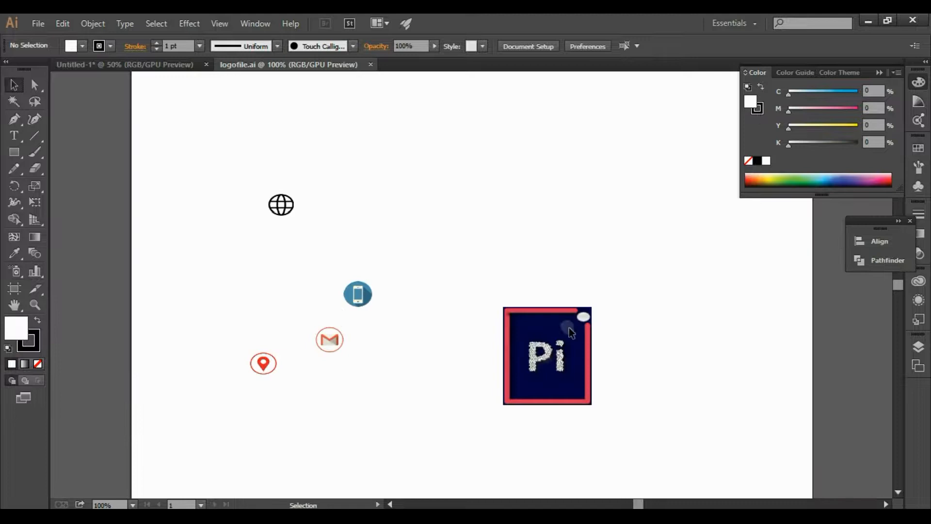
Copy the Pi logo from logofile.ai into the card and place it centred above the "Pixel Infos" title.
{"action": "left_click_drag", "start_coordinate": [568, 333], "coordinate": [478, 176]}
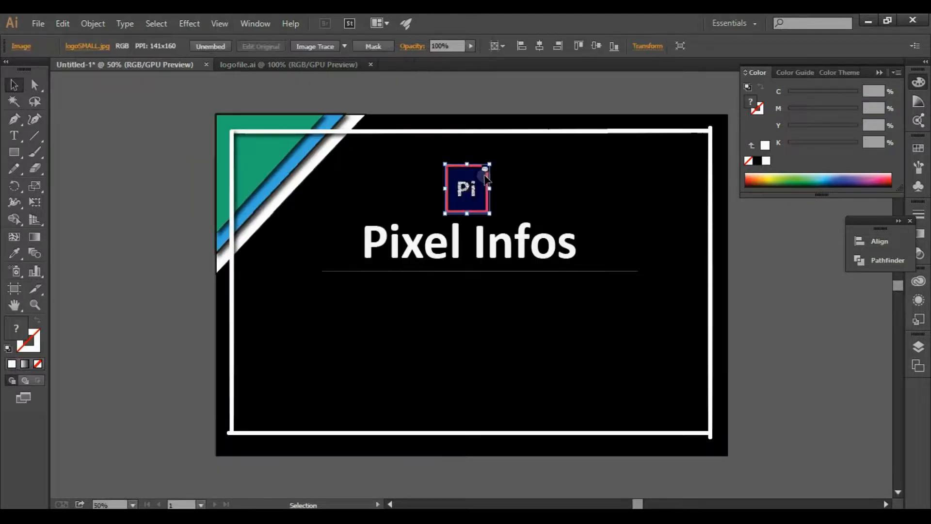
{"action": "left_click", "coordinate": [481, 94]}
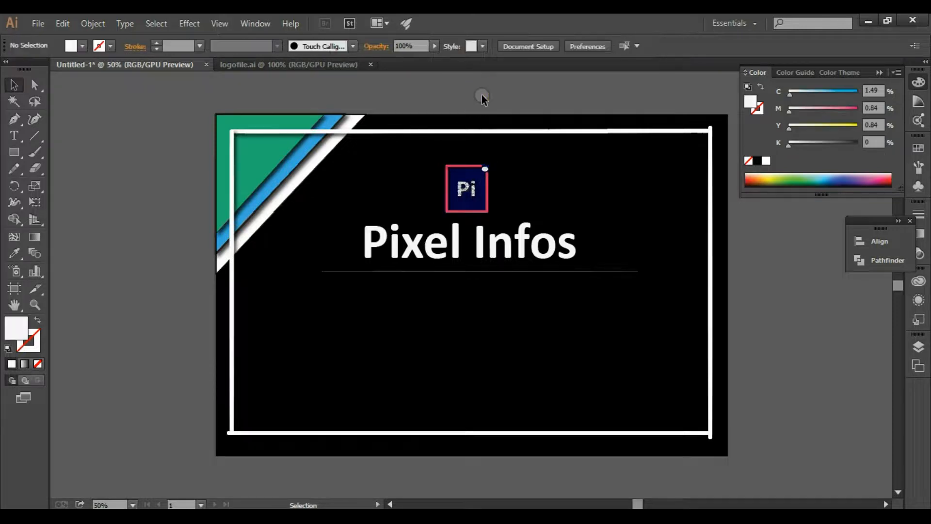
{"action": "left_click_drag", "start_coordinate": [459, 193], "coordinate": [460, 185]}
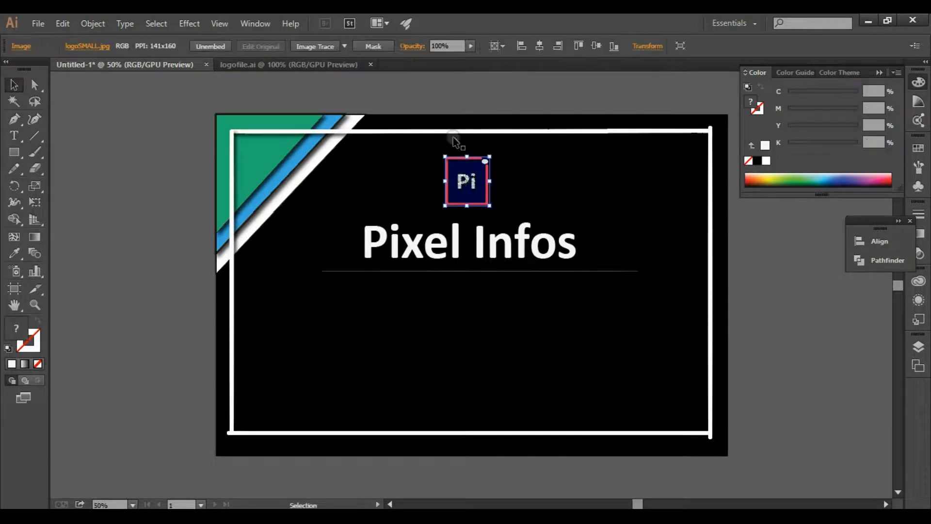
Apply a Multiply drop shadow to the Pi logo with 75% opacity, 7 pt X and Y offsets and 5 pt blur.
{"action": "left_click", "coordinate": [182, 22]}
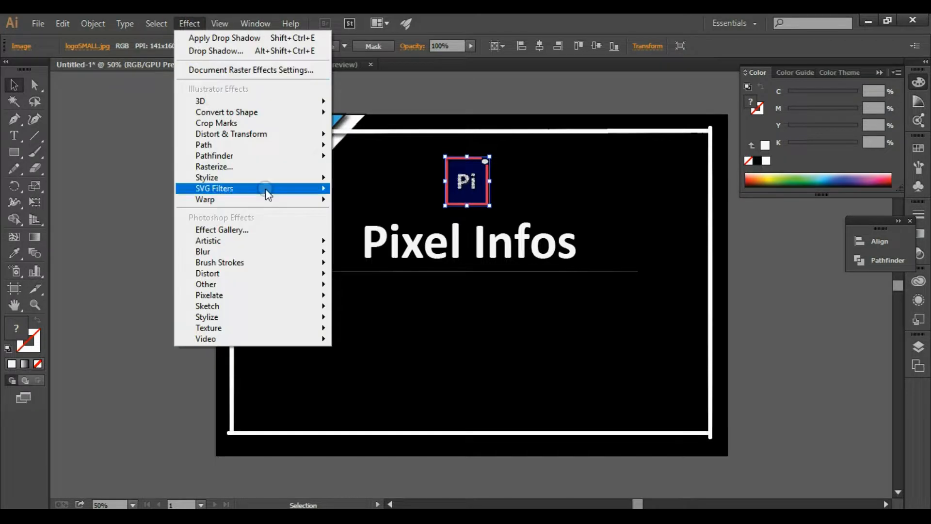
{"action": "mouse_move", "coordinate": [291, 179]}
{"action": "left_click", "coordinate": [349, 173]}
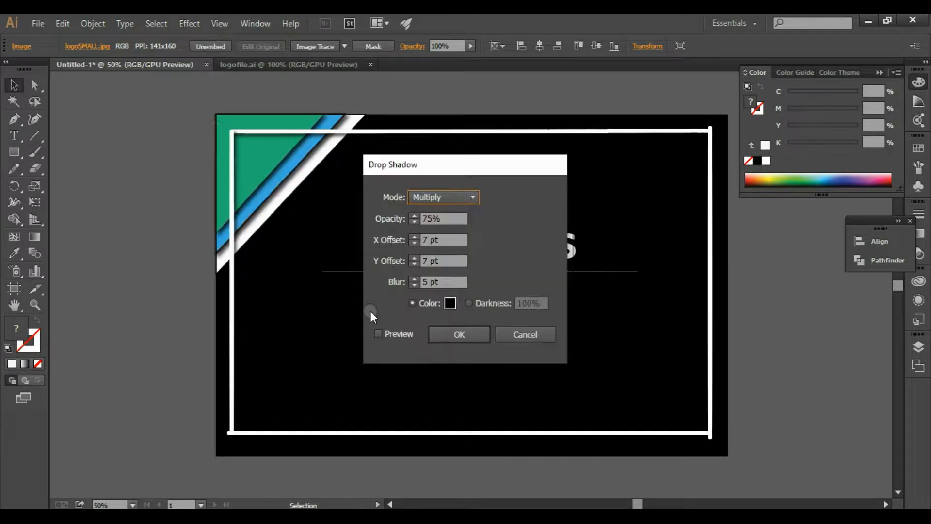
{"action": "left_click", "coordinate": [436, 333]}
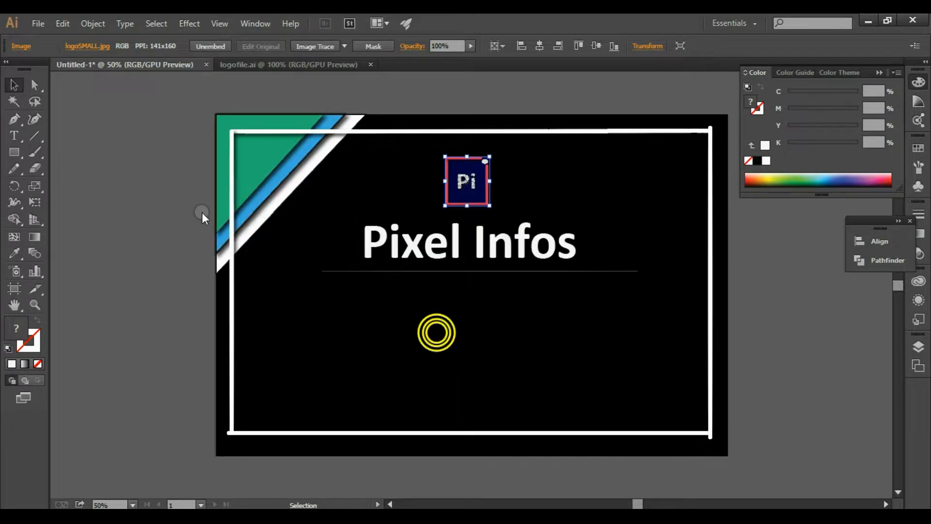
{"action": "left_click", "coordinate": [148, 187]}
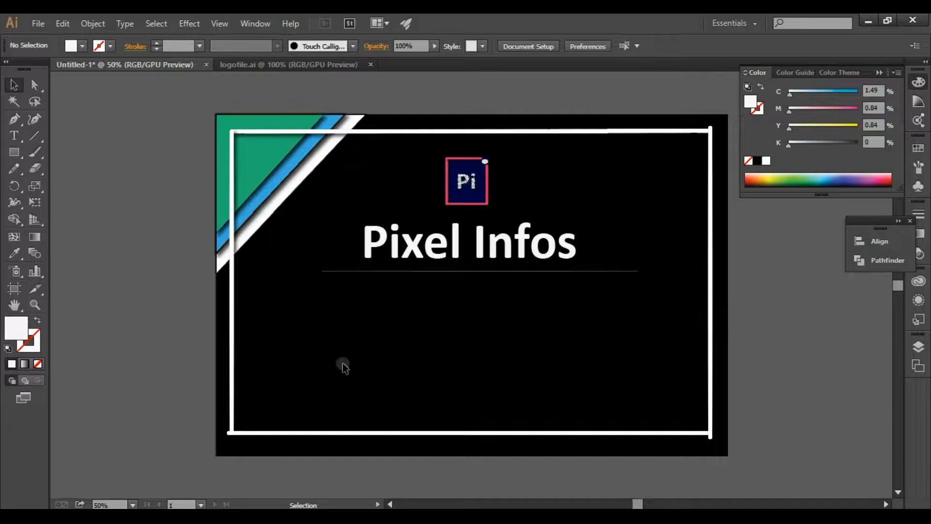
Recolour the letter P of "Pixel" in the title to a coral red.
{"action": "key", "text": "t"}
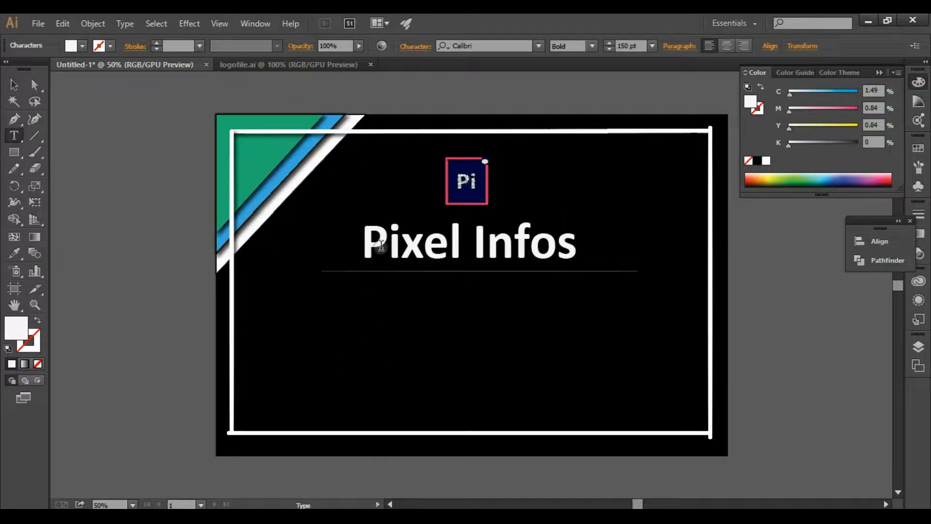
{"action": "left_click_drag", "start_coordinate": [381, 246], "coordinate": [361, 246]}
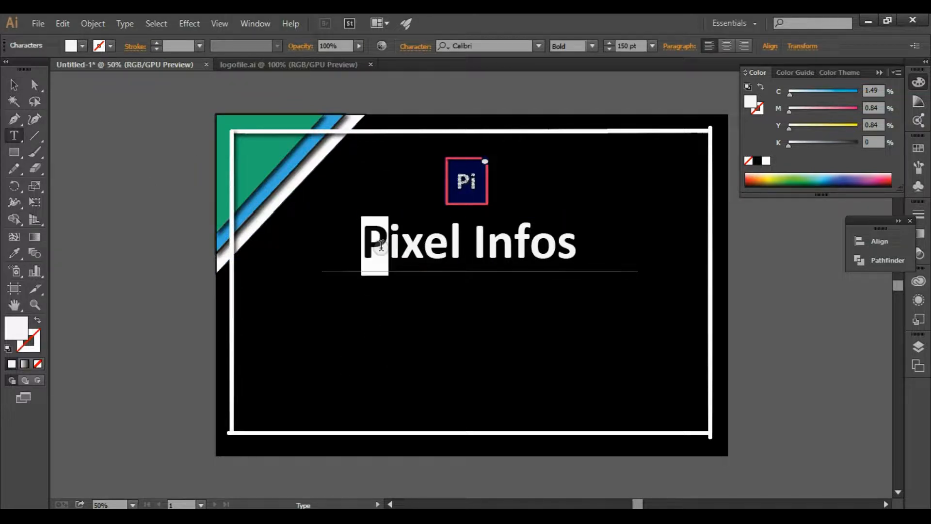
{"action": "double_click", "coordinate": [15, 327]}
{"action": "left_click", "coordinate": [411, 183]}
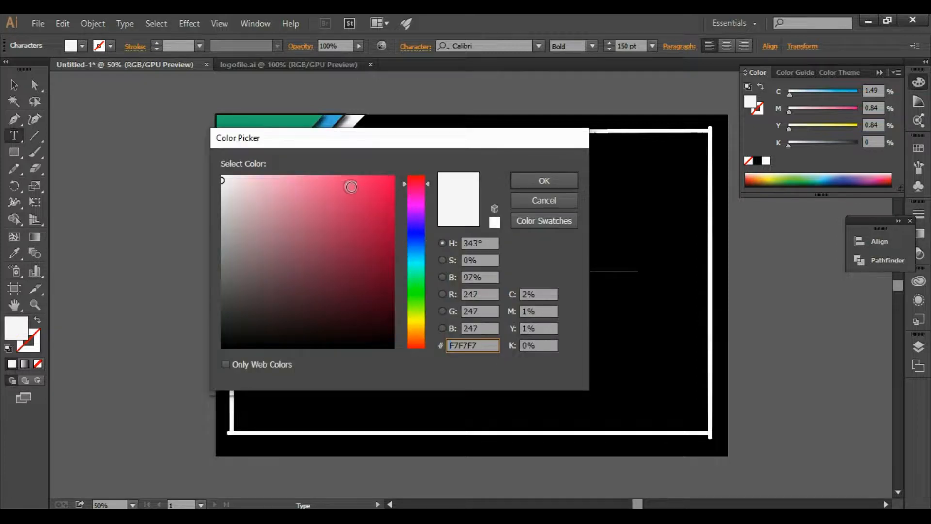
{"action": "left_click", "coordinate": [340, 183]}
{"action": "left_click", "coordinate": [410, 178]}
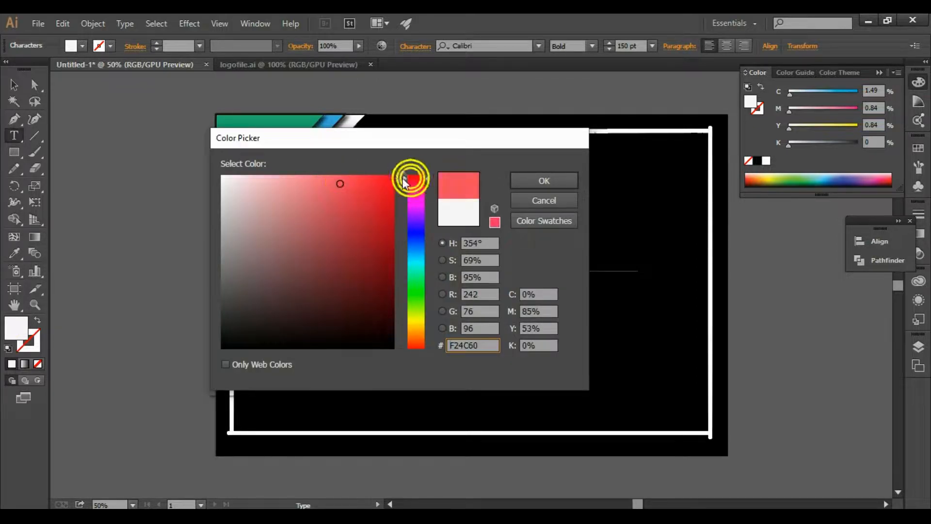
{"action": "left_click", "coordinate": [350, 189]}
{"action": "left_click", "coordinate": [544, 181]}
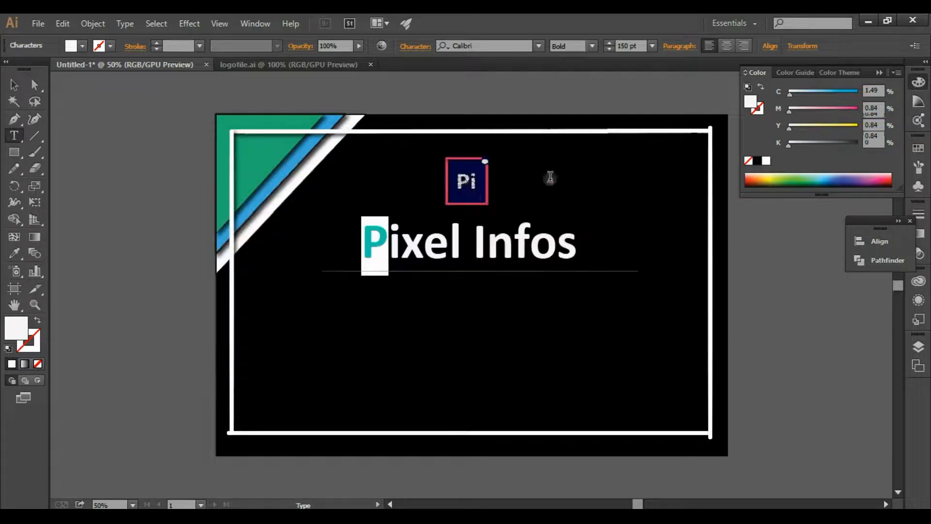
Recolour the letter I of "Infos" by sampling the red of the P with the Eyedropper.
{"action": "double_click", "coordinate": [489, 251]}
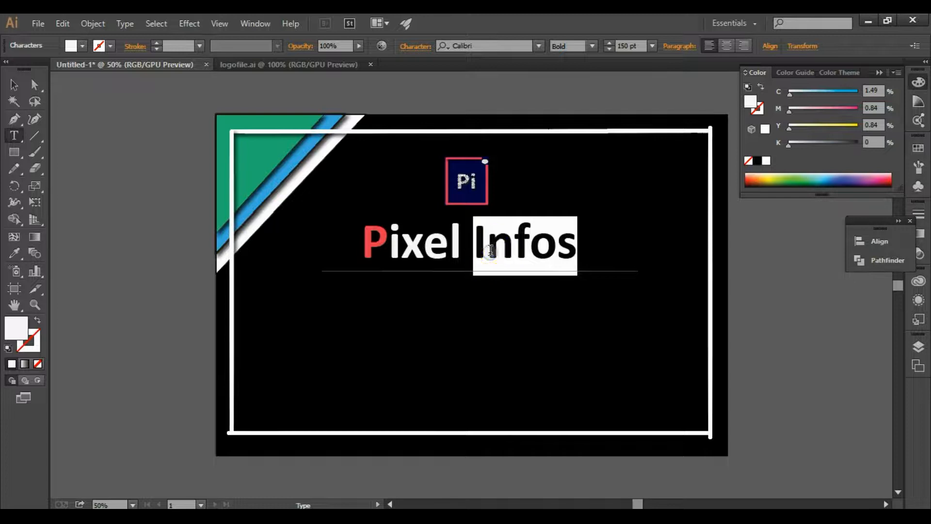
{"action": "left_click", "coordinate": [489, 249]}
{"action": "left_click_drag", "start_coordinate": [488, 250], "coordinate": [475, 250]}
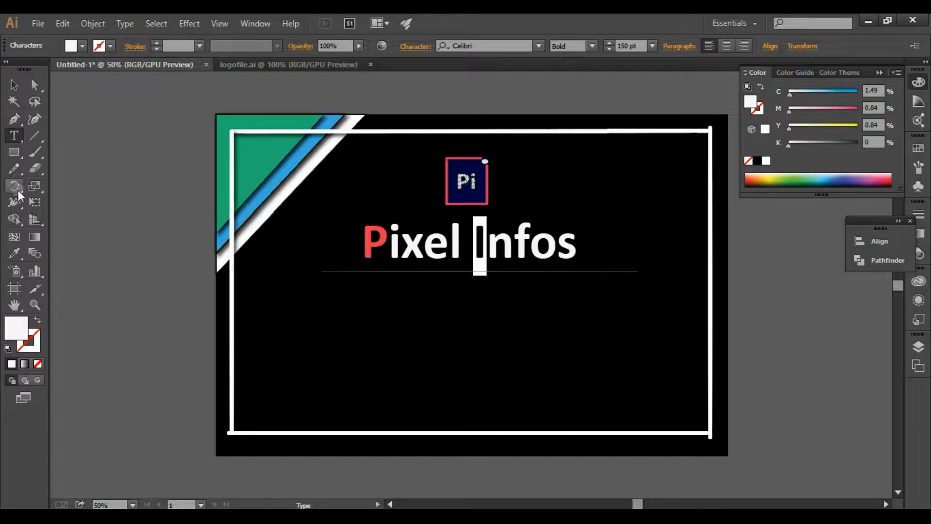
{"action": "left_click", "coordinate": [12, 254]}
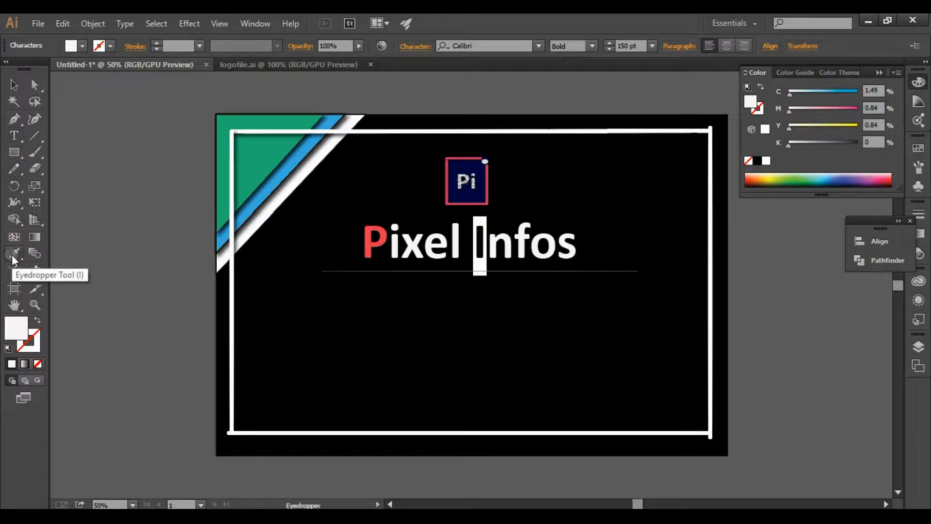
{"action": "left_click", "coordinate": [369, 228]}
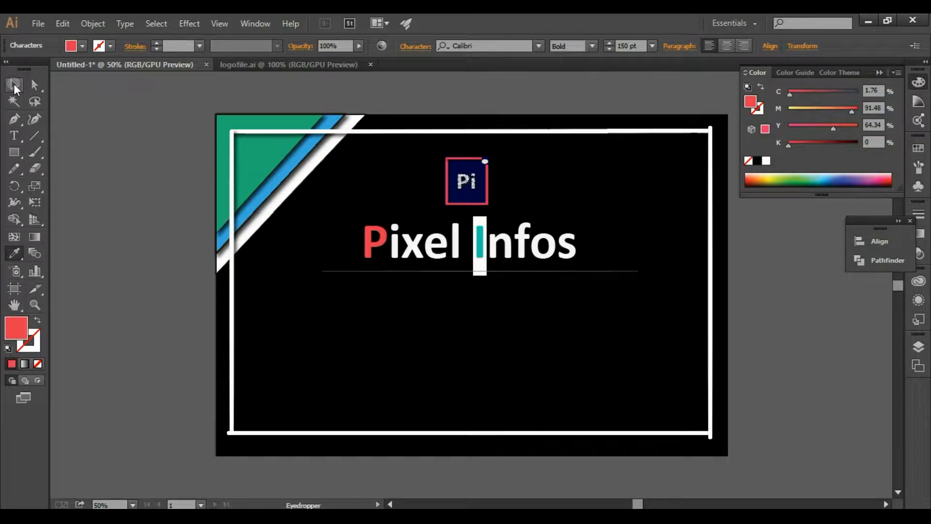
{"action": "left_click", "coordinate": [14, 86]}
{"action": "left_click", "coordinate": [14, 135]}
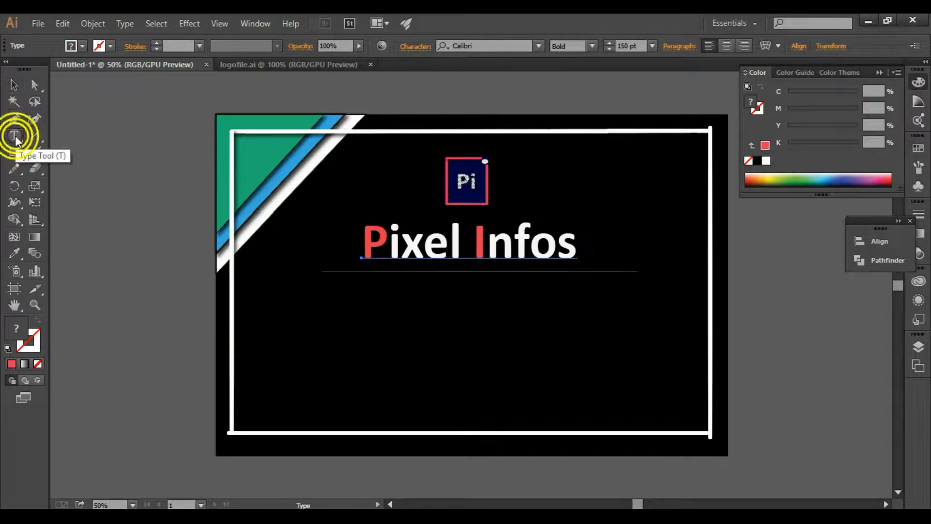
Copy the phone icon from logofile.ai into the card, just inside the frame's lower-left corner.
{"action": "left_click", "coordinate": [231, 65]}
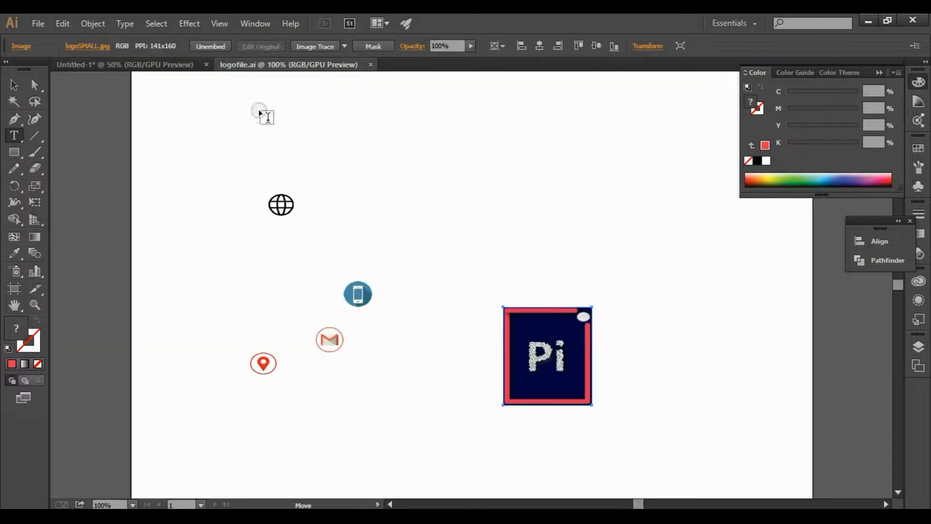
{"action": "left_click", "coordinate": [357, 291]}
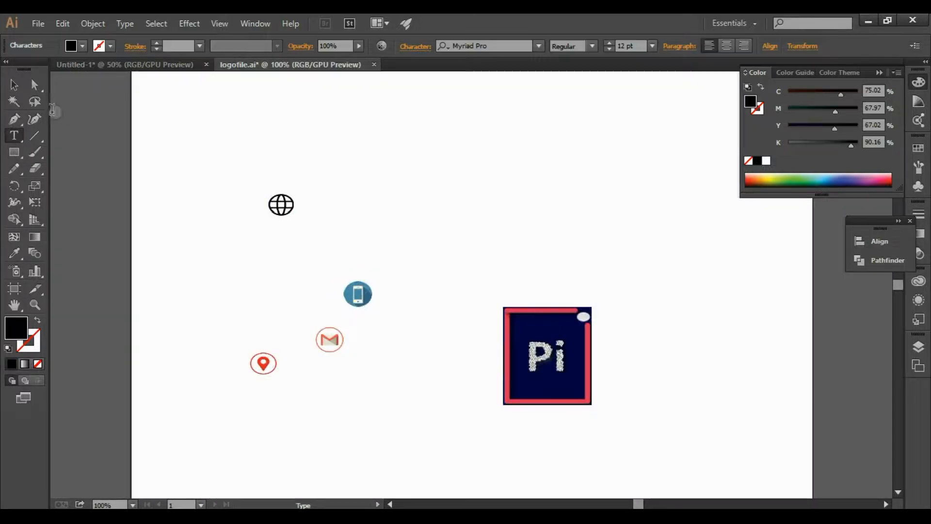
{"action": "left_click", "coordinate": [14, 86]}
{"action": "left_click_drag", "start_coordinate": [359, 304], "coordinate": [184, 150]}
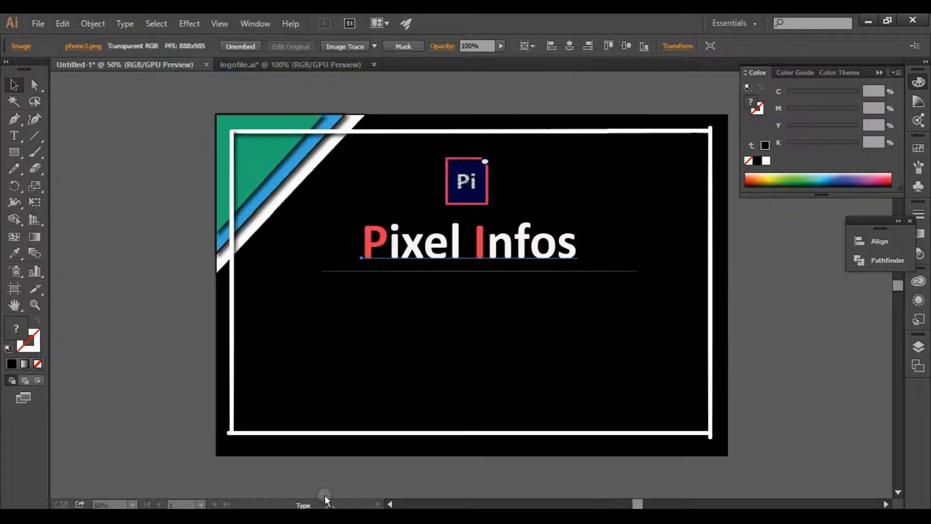
{"action": "left_click_drag", "start_coordinate": [246, 406], "coordinate": [270, 410]}
Draw a small ellipse below the left end of the title line and fill it with off-white F9F9F9.
{"action": "left_click", "coordinate": [16, 159]}
{"action": "left_click_drag", "start_coordinate": [16, 159], "coordinate": [55, 181]}
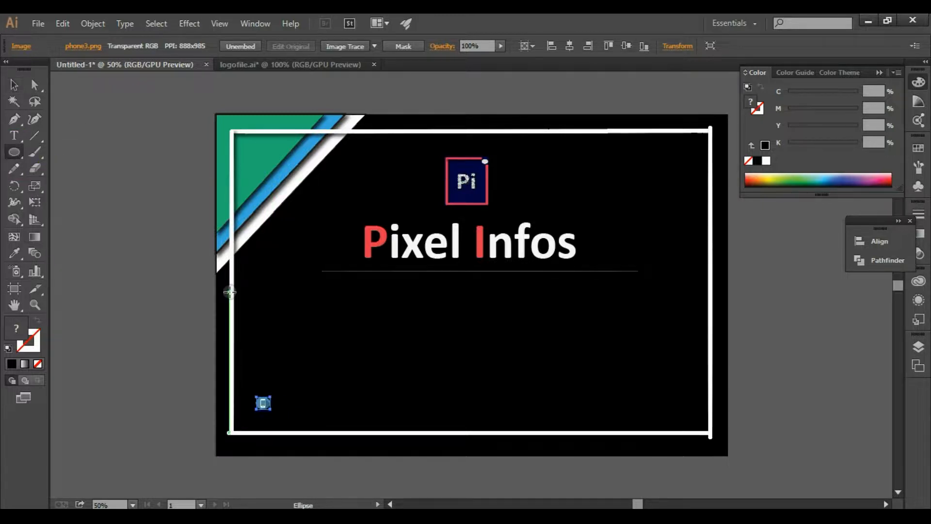
{"action": "left_click_drag", "start_coordinate": [285, 305], "coordinate": [304, 315]}
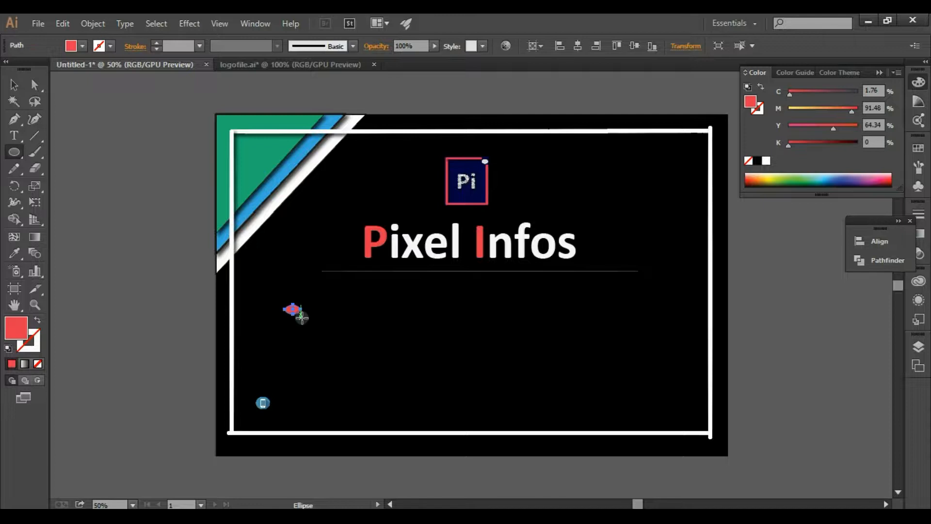
{"action": "key", "text": "ctrl+z"}
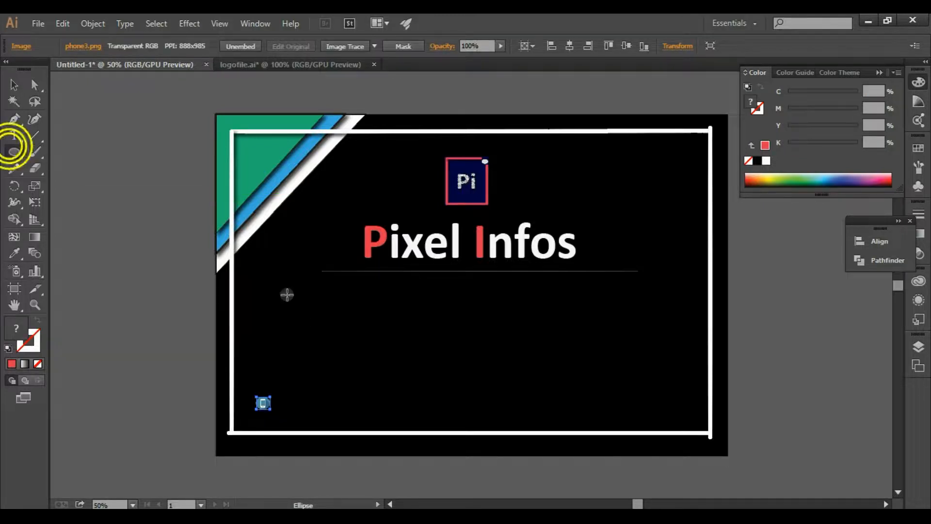
{"action": "left_click_drag", "start_coordinate": [287, 299], "coordinate": [312, 320]}
{"action": "double_click", "coordinate": [16, 327]}
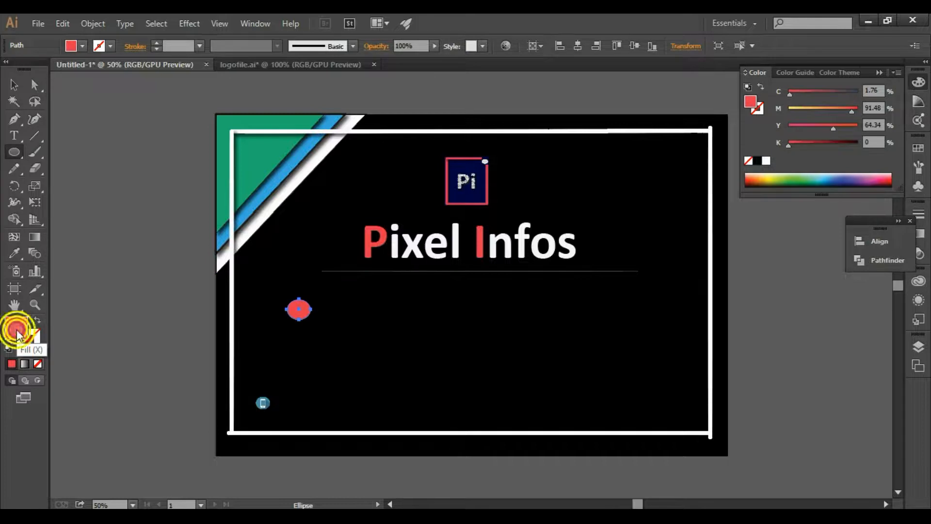
{"action": "left_click", "coordinate": [222, 176]}
{"action": "left_click", "coordinate": [517, 179]}
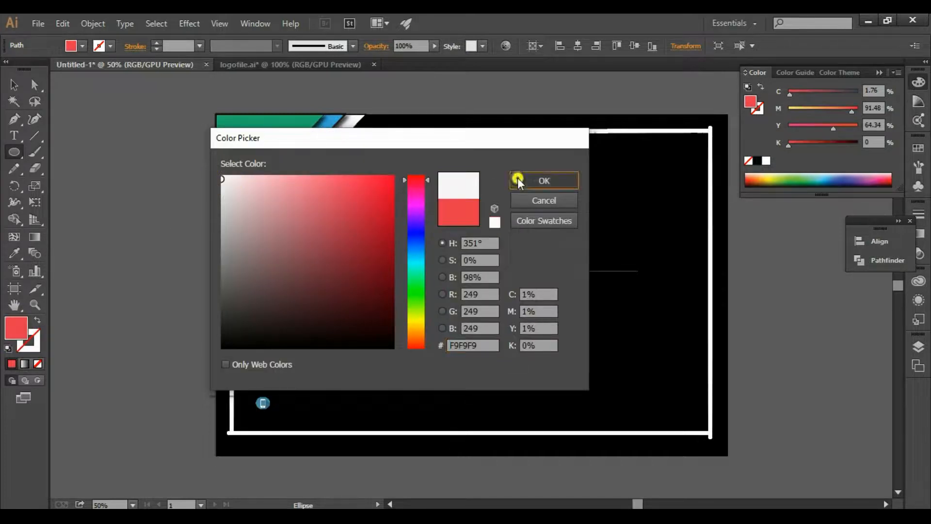
Copy the off-white ellipse and paste several duplicates of it stacked in the middle of the card.
{"action": "left_click", "coordinate": [13, 84]}
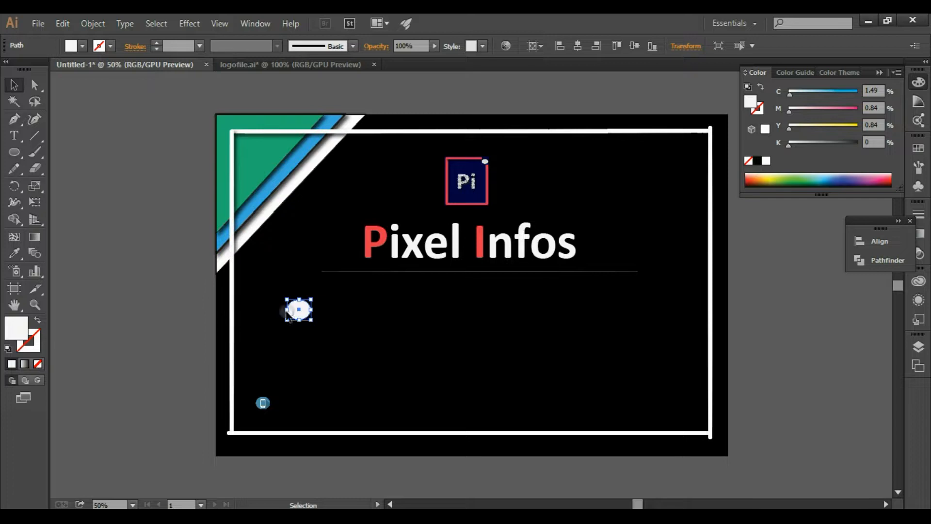
{"action": "key", "text": "ctrl+c"}
{"action": "left_click", "coordinate": [69, 21]}
{"action": "left_click", "coordinate": [92, 87]}
{"action": "left_click", "coordinate": [61, 22]}
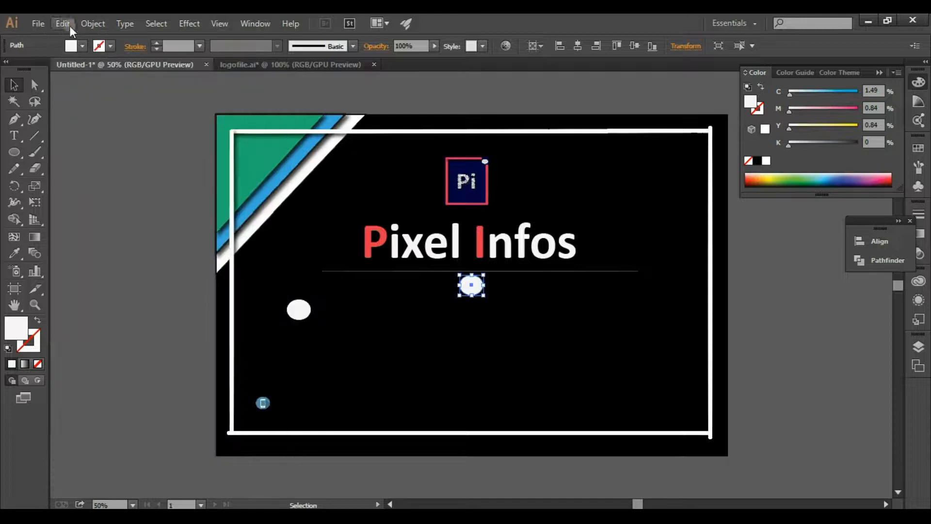
{"action": "left_click", "coordinate": [68, 21]}
{"action": "left_click", "coordinate": [87, 98]}
{"action": "left_click", "coordinate": [64, 24]}
{"action": "left_click", "coordinate": [90, 101]}
{"action": "left_click", "coordinate": [65, 22]}
{"action": "left_click", "coordinate": [89, 102]}
Move the first off-white ellipse into the frame's lower-left corner and place the phone icon on it.
{"action": "left_click_drag", "start_coordinate": [263, 402], "coordinate": [345, 378]}
{"action": "left_click_drag", "start_coordinate": [296, 309], "coordinate": [244, 409]}
{"action": "left_click", "coordinate": [286, 384]}
{"action": "left_click", "coordinate": [343, 381]}
{"action": "left_click_drag", "start_coordinate": [345, 371], "coordinate": [249, 412]}
{"action": "left_click", "coordinate": [352, 374]}
Bring the phone icon to the front of its white ellipse, adjust its fit and deselect it.
{"action": "right_click", "coordinate": [246, 417]}
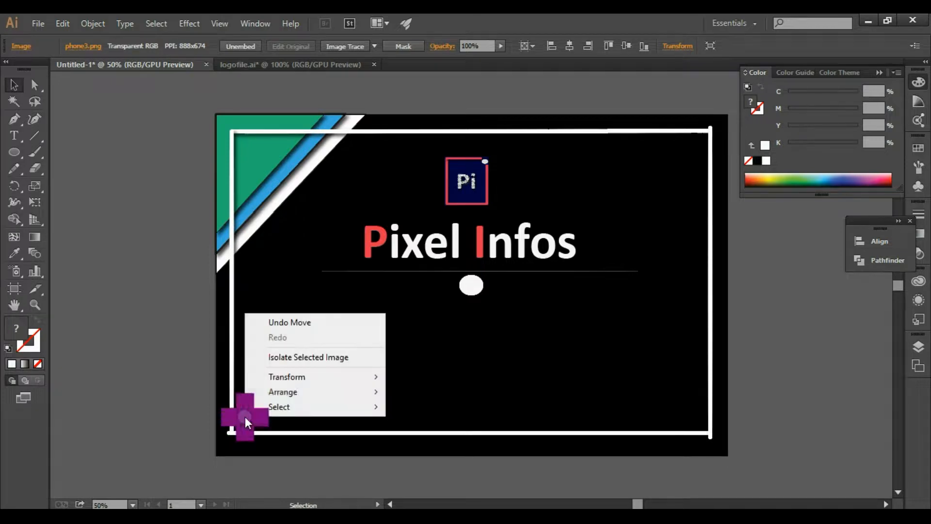
{"action": "mouse_move", "coordinate": [378, 394]}
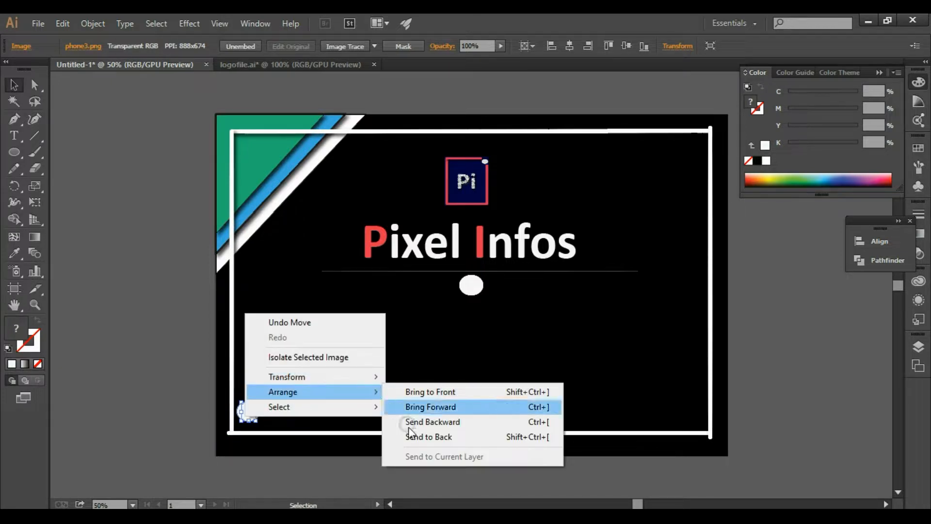
{"action": "left_click", "coordinate": [430, 392]}
{"action": "left_click", "coordinate": [199, 342]}
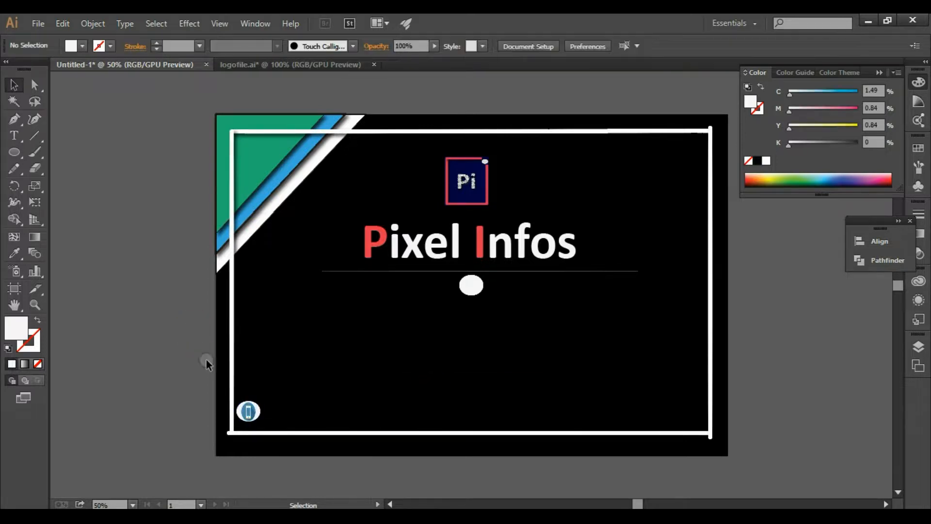
{"action": "left_click", "coordinate": [244, 409]}
{"action": "left_click_drag", "start_coordinate": [259, 411], "coordinate": [241, 412]}
{"action": "left_click", "coordinate": [203, 404]}
Move one pasted ellipse to the right of the phone icon at the same height and place the mail icon from logofile.ai on it.
{"action": "left_click_drag", "start_coordinate": [471, 290], "coordinate": [364, 416]}
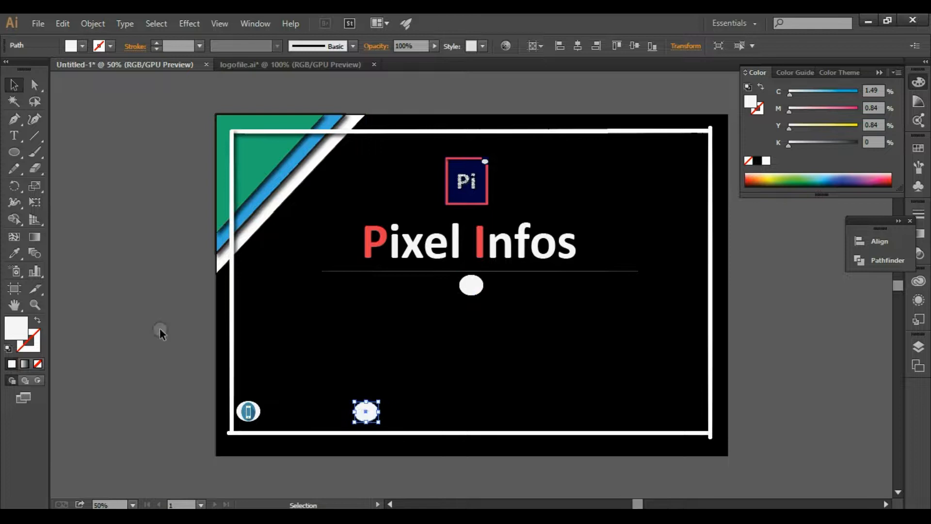
{"action": "left_click", "coordinate": [281, 62]}
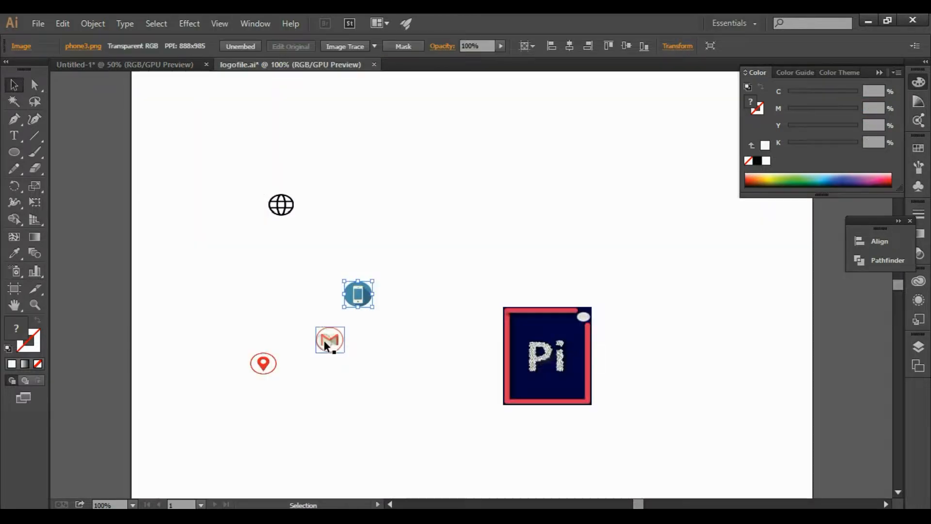
{"action": "left_click_drag", "start_coordinate": [323, 340], "coordinate": [154, 63]}
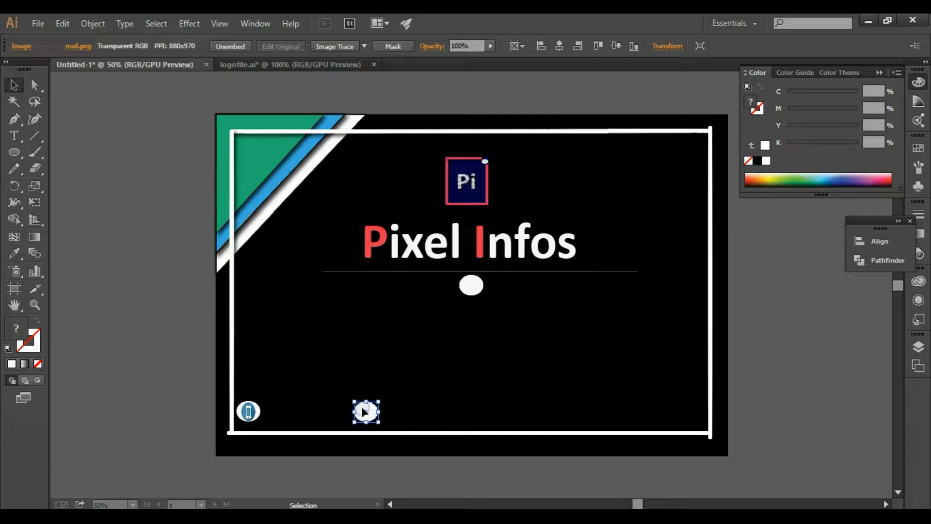
{"action": "left_click_drag", "start_coordinate": [362, 410], "coordinate": [366, 412]}
{"action": "left_click", "coordinate": [364, 383]}
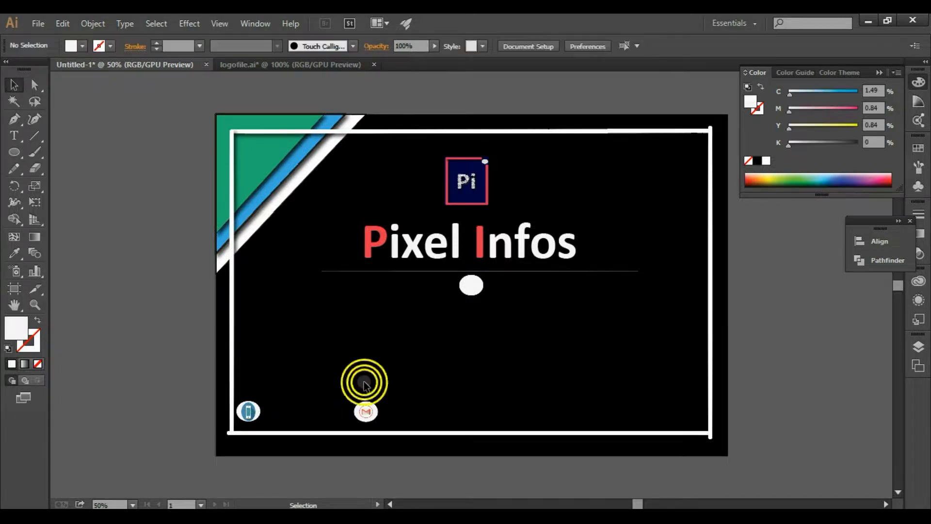
Widen the mail icon within its white ellipse and deselect it.
{"action": "left_click", "coordinate": [366, 410]}
{"action": "mouse_move", "coordinate": [377, 412]}
{"action": "left_mouse_down"}
{"action": "mouse_move", "coordinate": [362, 414]}
{"action": "mouse_move", "coordinate": [374, 410]}
{"action": "left_mouse_up"}
{"action": "left_click", "coordinate": [386, 389]}
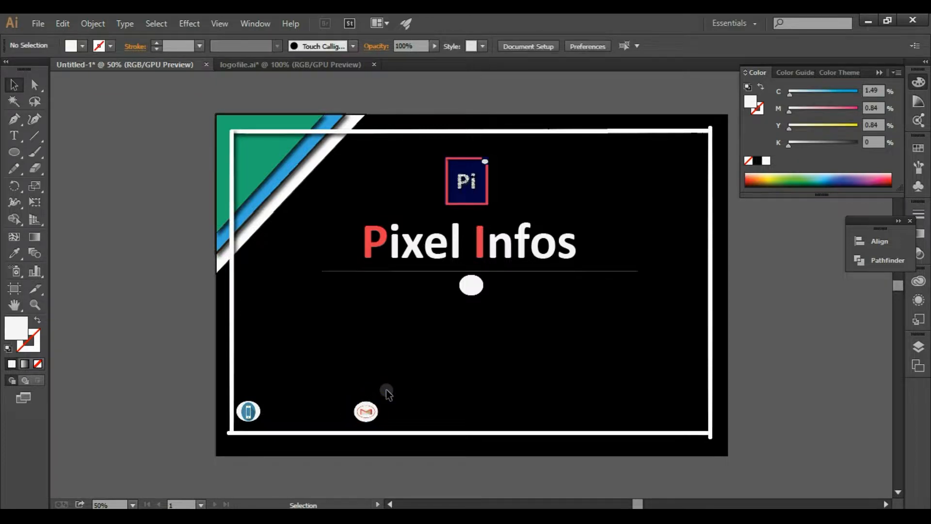
Move one white ellipse to the right of the mail icon at the same height and place the location icon from logofile.ai on it.
{"action": "left_click", "coordinate": [476, 288]}
{"action": "left_click_drag", "start_coordinate": [478, 293], "coordinate": [506, 419]}
{"action": "left_click", "coordinate": [491, 364]}
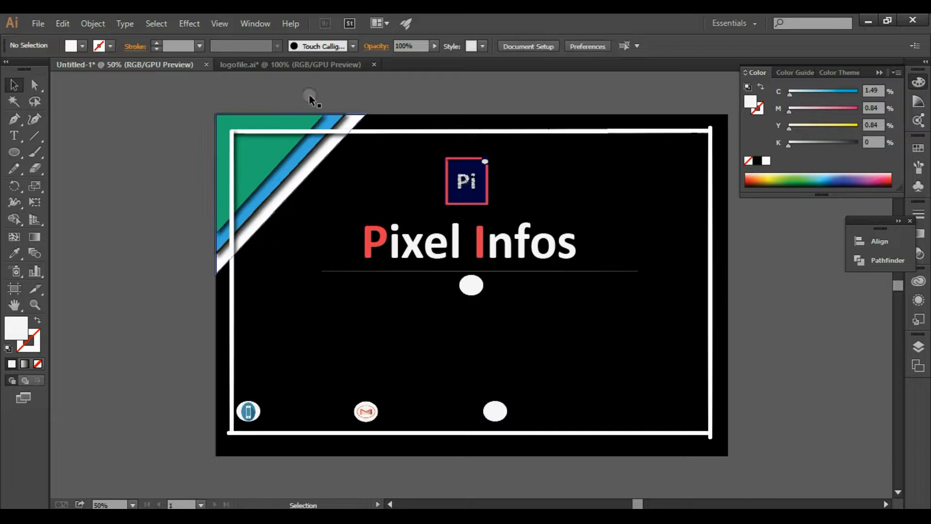
{"action": "left_click", "coordinate": [301, 63]}
{"action": "left_click_drag", "start_coordinate": [262, 363], "coordinate": [380, 301]}
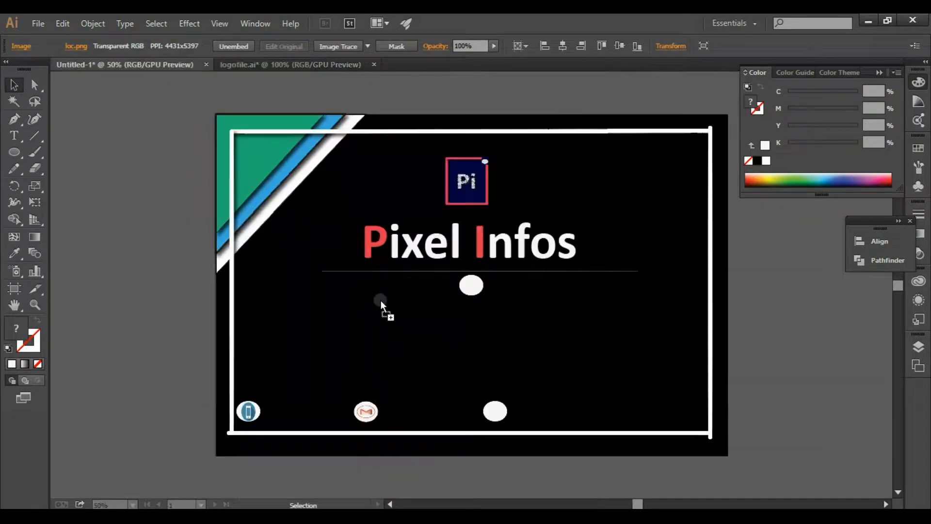
{"action": "mouse_move", "coordinate": [505, 402]}
{"action": "left_mouse_down"}
{"action": "mouse_move", "coordinate": [498, 413]}
{"action": "mouse_move", "coordinate": [515, 387]}
{"action": "mouse_move", "coordinate": [505, 375]}
{"action": "mouse_move", "coordinate": [500, 416]}
{"action": "left_mouse_up"}
{"action": "left_click", "coordinate": [546, 370]}
Fine-tune the phone and mail icons on their white ellipses and deselect them.
{"action": "mouse_move", "coordinate": [248, 411]}
{"action": "left_mouse_down"}
{"action": "mouse_move", "coordinate": [291, 392]}
{"action": "mouse_move", "coordinate": [248, 409]}
{"action": "left_mouse_up"}
{"action": "left_click", "coordinate": [286, 393]}
{"action": "left_click", "coordinate": [339, 353]}
{"action": "mouse_move", "coordinate": [367, 413]}
{"action": "left_mouse_down"}
{"action": "mouse_move", "coordinate": [390, 391]}
{"action": "mouse_move", "coordinate": [381, 379]}
{"action": "mouse_move", "coordinate": [367, 412]}
{"action": "left_mouse_up"}
{"action": "left_click", "coordinate": [423, 385]}
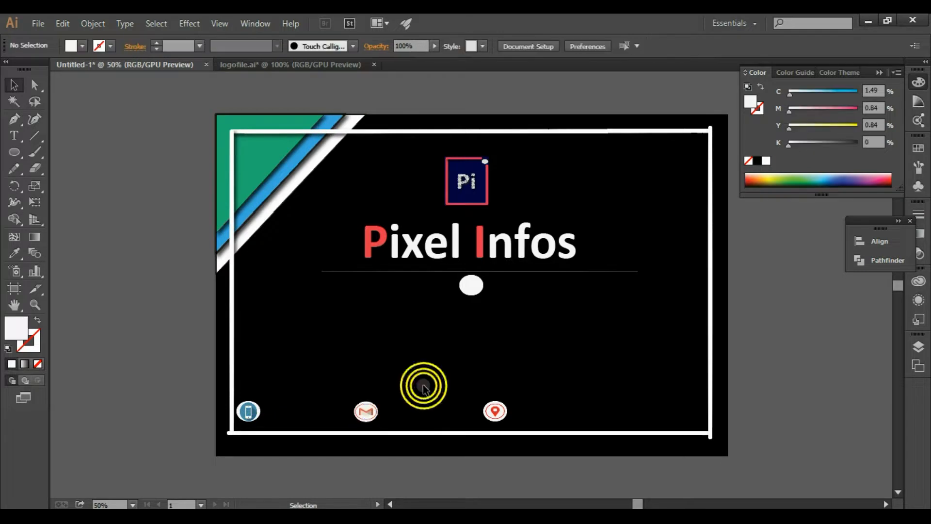
Move another white ellipse to the right of the location icon and delete the leftover ellipse below the divider line.
{"action": "left_click_drag", "start_coordinate": [470, 284], "coordinate": [594, 408]}
{"action": "left_click", "coordinate": [612, 309]}
{"action": "left_click", "coordinate": [471, 280]}
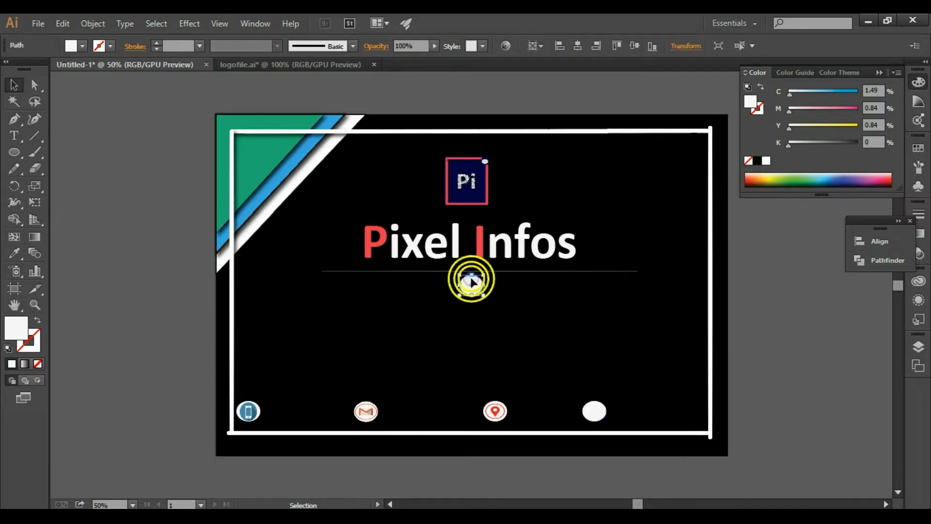
{"action": "key", "text": "Delete"}
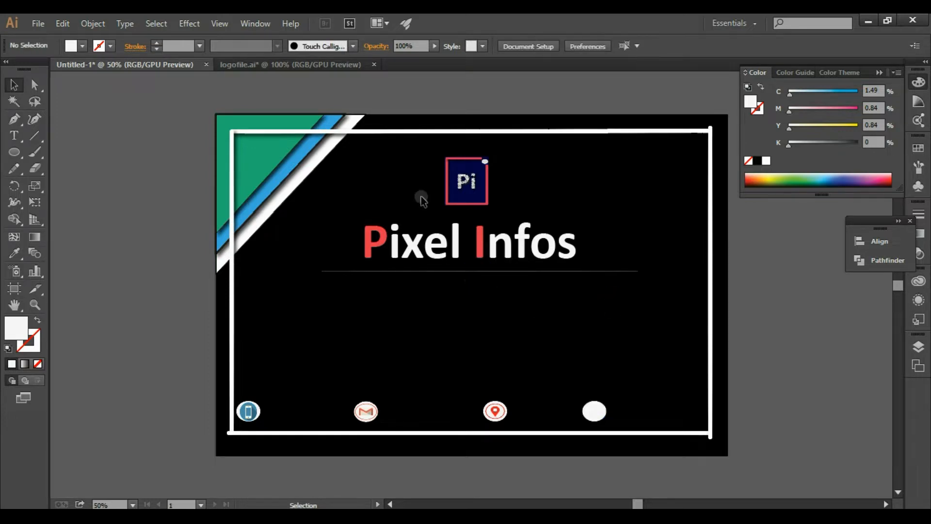
Bring the globe icon from logofile.ai into the card and move the location icon onto the empty fourth ellipse.
{"action": "left_click", "coordinate": [312, 63]}
{"action": "left_click_drag", "start_coordinate": [281, 227], "coordinate": [354, 246]}
{"action": "left_click_drag", "start_coordinate": [511, 343], "coordinate": [509, 342]}
{"action": "left_click_drag", "start_coordinate": [495, 411], "coordinate": [594, 405]}
{"action": "left_click", "coordinate": [513, 341]}
Place the globe icon on the ellipse between the mail and location icons and deselect it.
{"action": "left_click_drag", "start_coordinate": [510, 338], "coordinate": [496, 413]}
{"action": "left_click", "coordinate": [519, 392]}
{"action": "left_click", "coordinate": [500, 411]}
{"action": "left_click", "coordinate": [532, 357]}
Add the phone number beside the phone icon as white Calibri Bold text at 40 pt.
{"action": "left_click", "coordinate": [19, 132]}
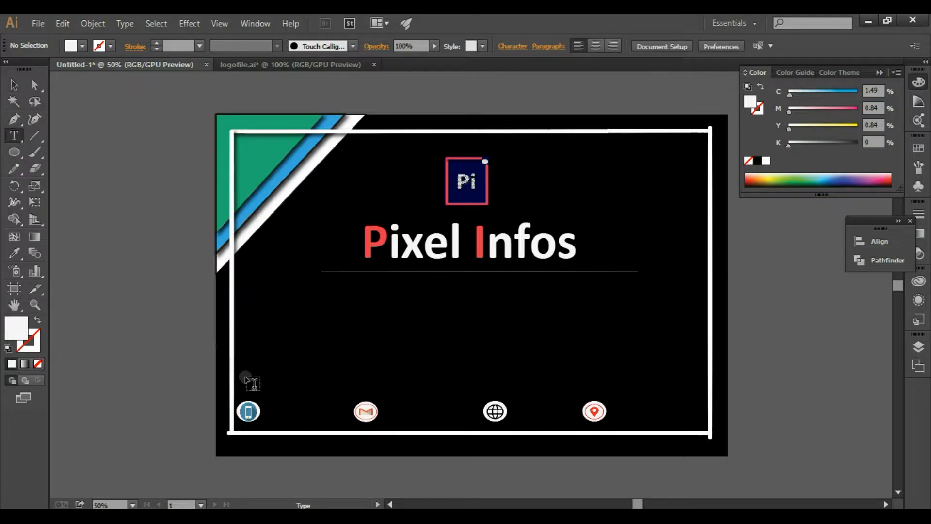
{"action": "left_click", "coordinate": [269, 411]}
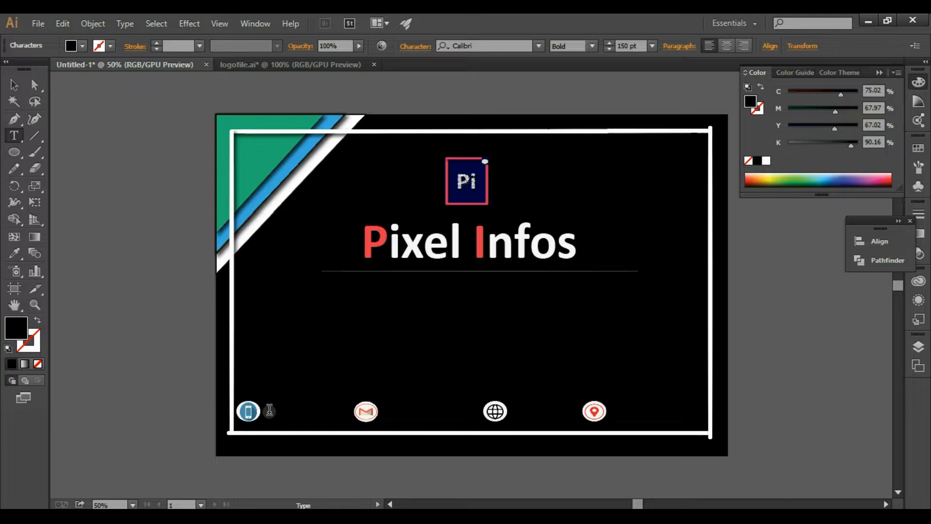
{"action": "double_click", "coordinate": [20, 316]}
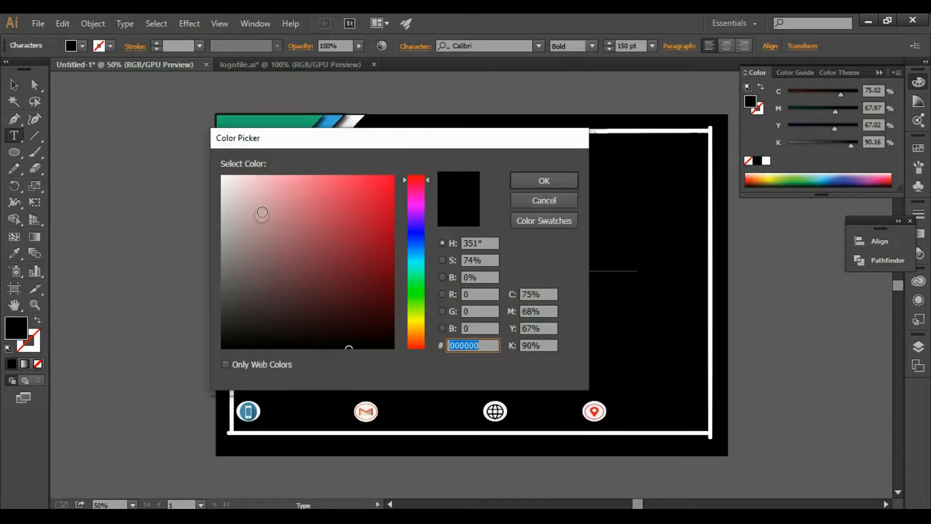
{"action": "left_click", "coordinate": [223, 177]}
{"action": "left_click", "coordinate": [561, 179]}
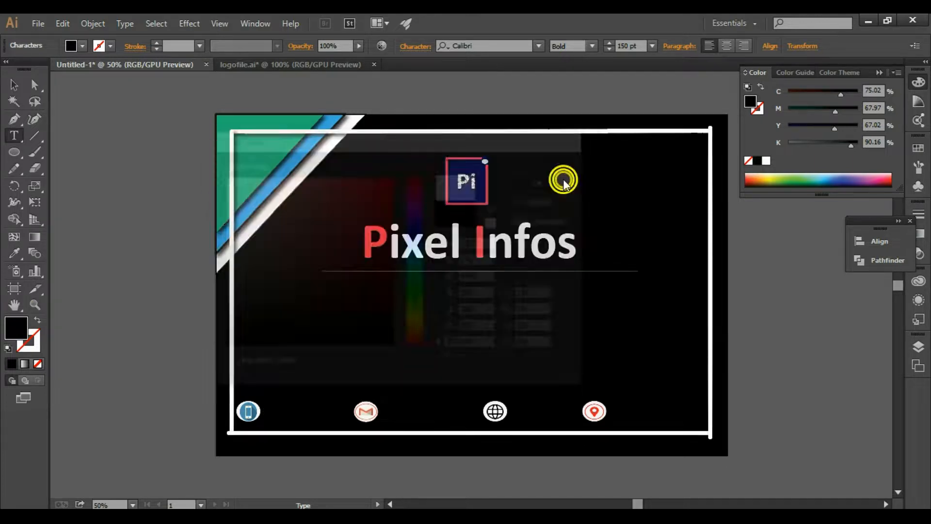
{"action": "left_click_drag", "start_coordinate": [629, 47], "coordinate": [616, 46]}
{"action": "key", "text": "BackSpace"}
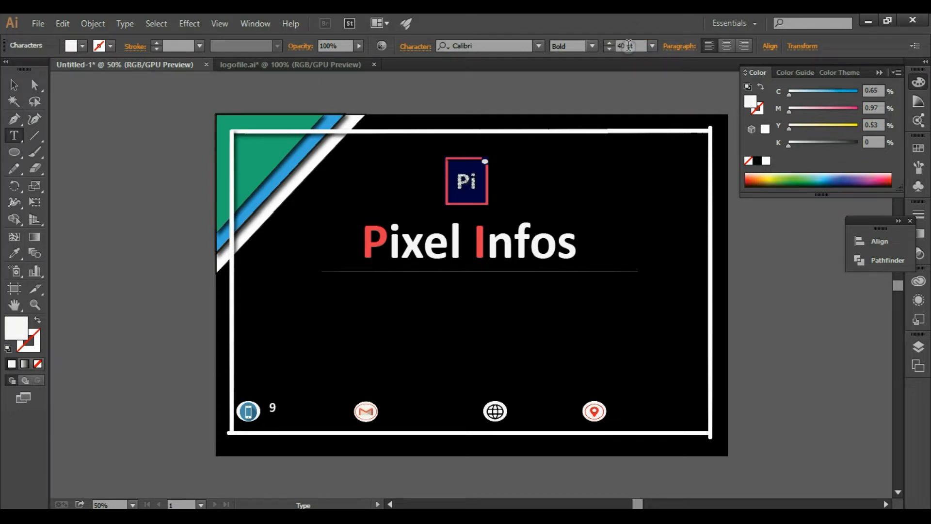
Align the phone number text vertically with the phone icon and deselect it.
{"action": "left_click", "coordinate": [14, 83]}
{"action": "left_click_drag", "start_coordinate": [312, 410], "coordinate": [314, 419]}
{"action": "left_click", "coordinate": [301, 359]}
Copy the phone number text and paste three copies onto the card.
{"action": "left_click", "coordinate": [297, 409]}
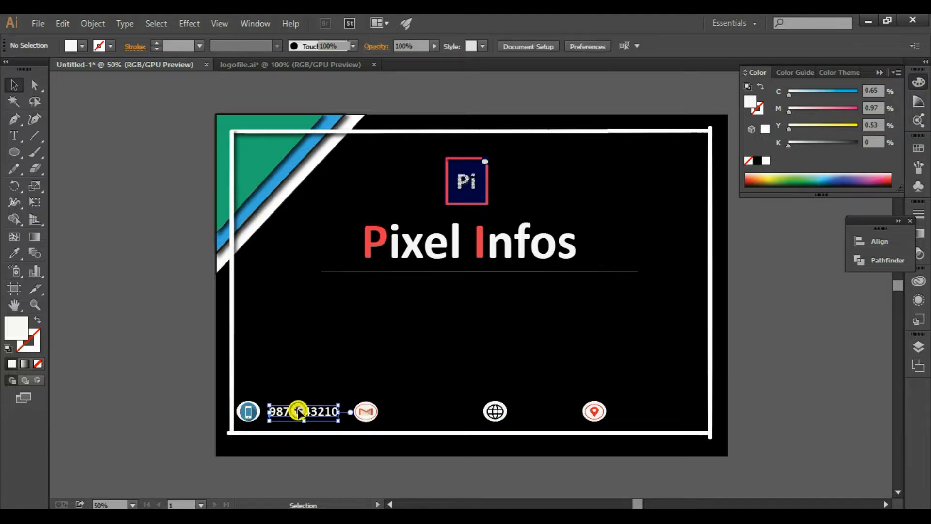
{"action": "key", "text": "ctrl+a"}
{"action": "left_click", "coordinate": [298, 411]}
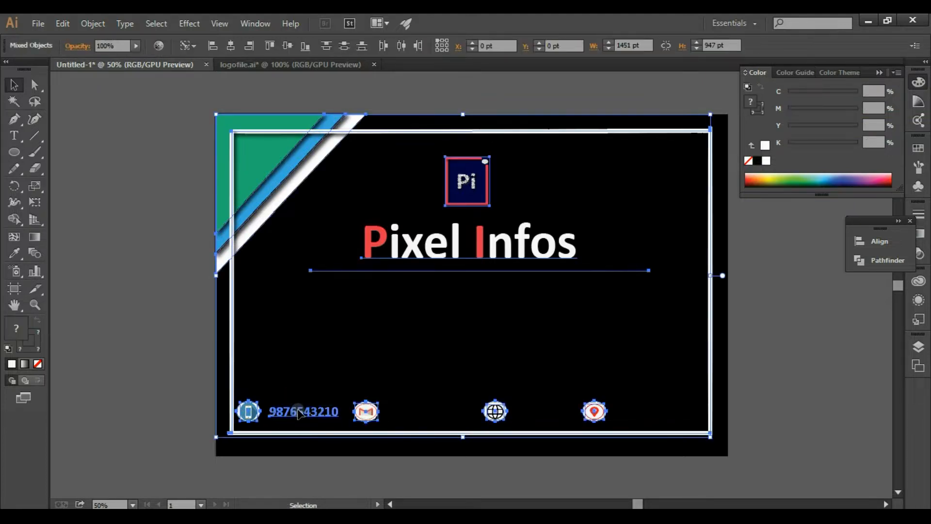
{"action": "left_click", "coordinate": [298, 385]}
{"action": "left_click", "coordinate": [298, 410]}
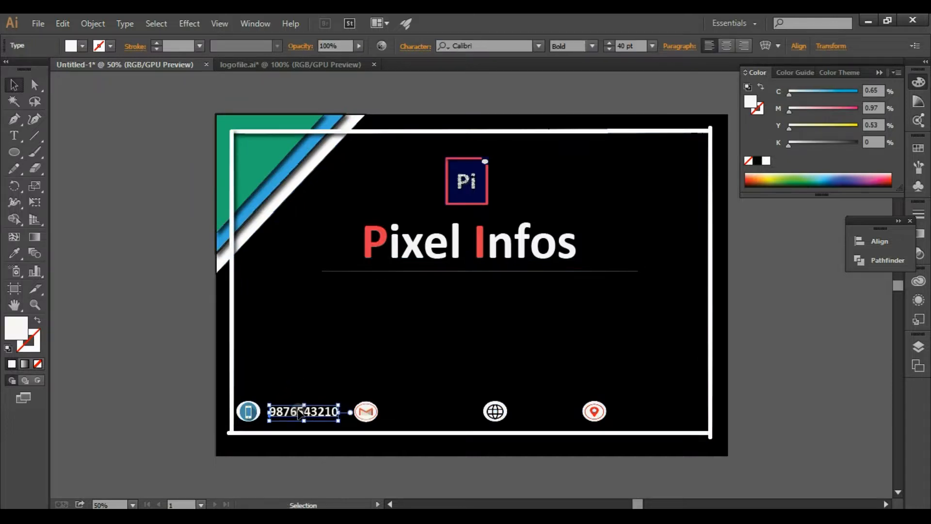
{"action": "left_click", "coordinate": [65, 20]}
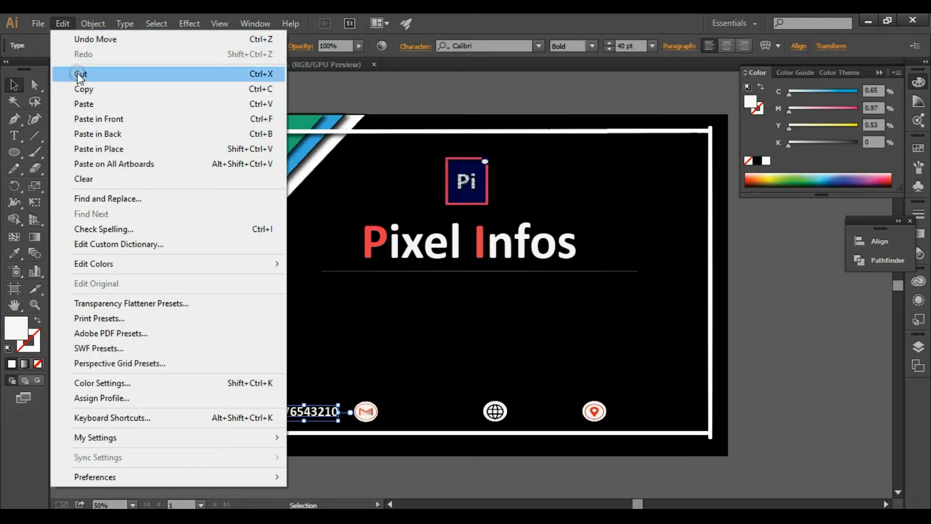
{"action": "left_click", "coordinate": [80, 87]}
{"action": "left_click", "coordinate": [68, 19]}
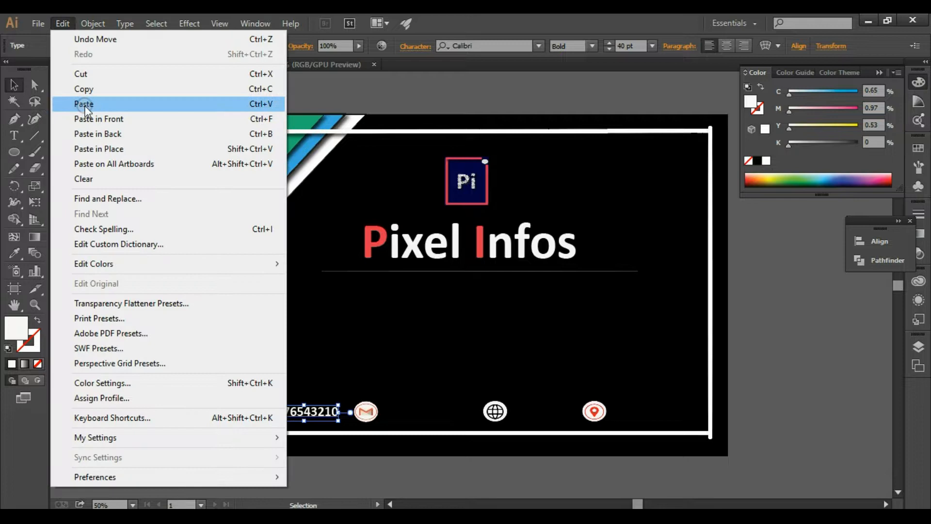
{"action": "left_click", "coordinate": [83, 102]}
{"action": "left_click", "coordinate": [62, 25]}
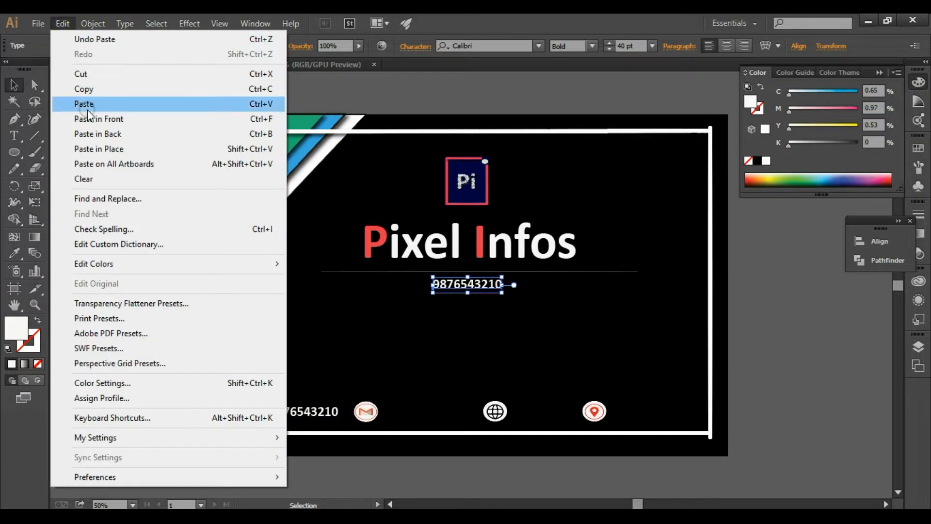
{"action": "left_click", "coordinate": [86, 109]}
{"action": "left_click", "coordinate": [66, 30]}
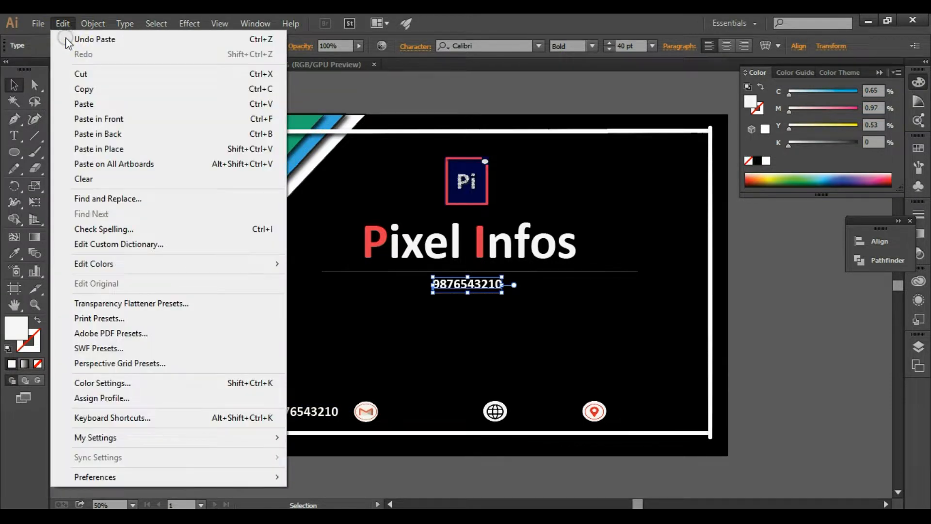
{"action": "left_click", "coordinate": [83, 103]}
Move one pasted text beside the mail icon, replace it with the e-mail address and fit it between the mail and globe icons.
{"action": "left_click_drag", "start_coordinate": [470, 287], "coordinate": [425, 413]}
{"action": "double_click", "coordinate": [425, 413]}
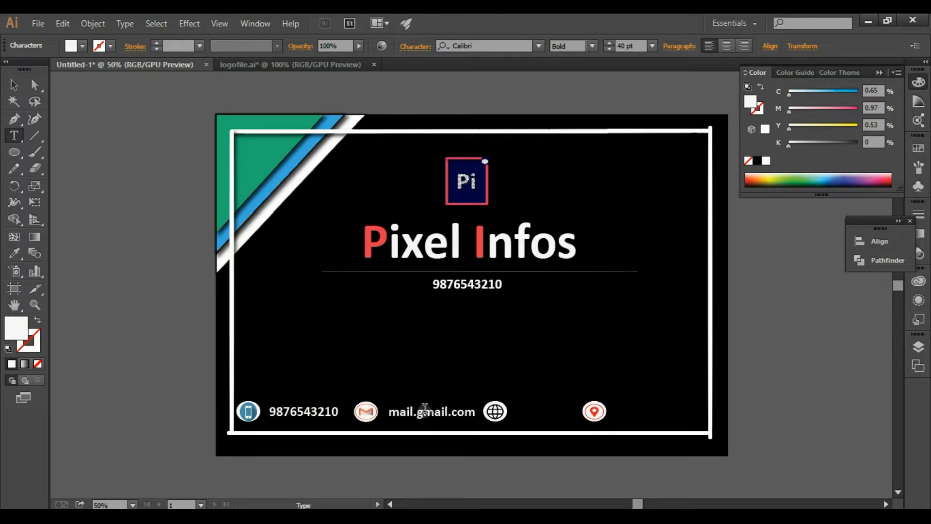
{"action": "left_click", "coordinate": [417, 412]}
{"action": "key", "text": "BackSpace"}
{"action": "type", "text": "@"}
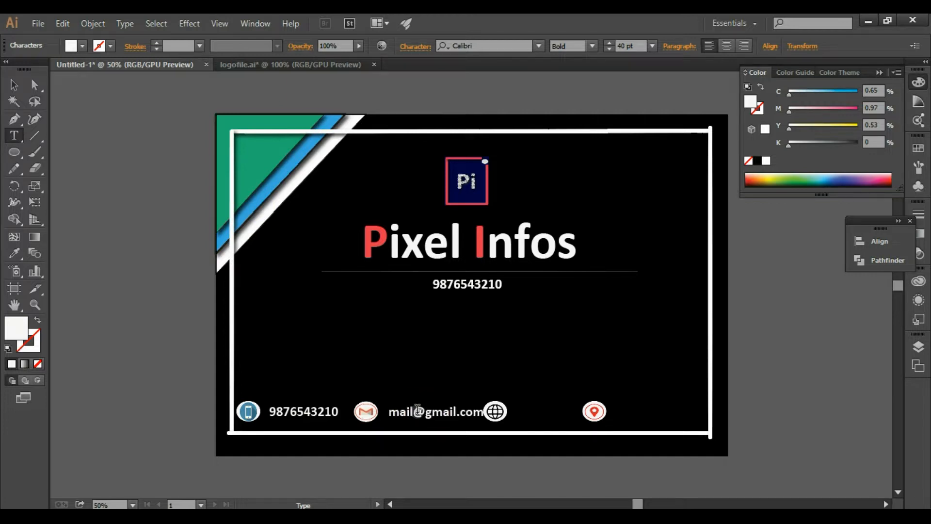
{"action": "left_click", "coordinate": [14, 84]}
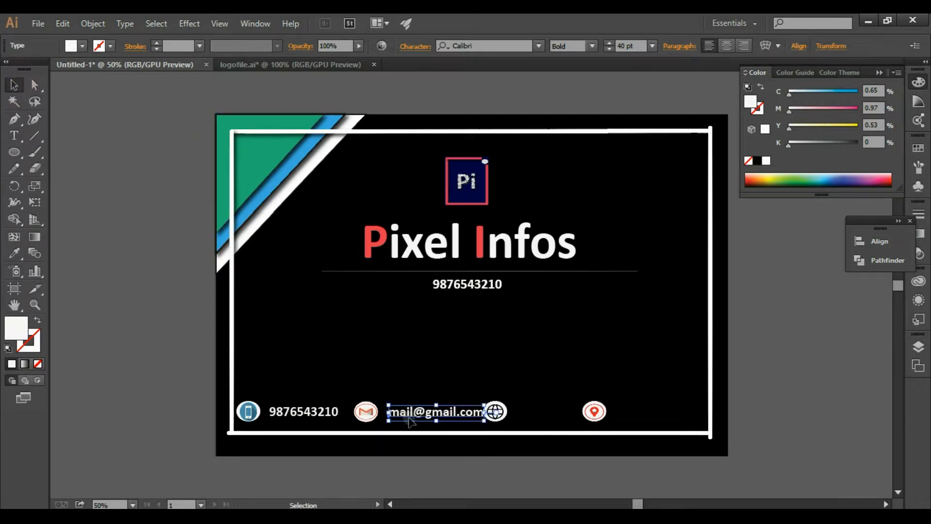
{"action": "left_click", "coordinate": [420, 392]}
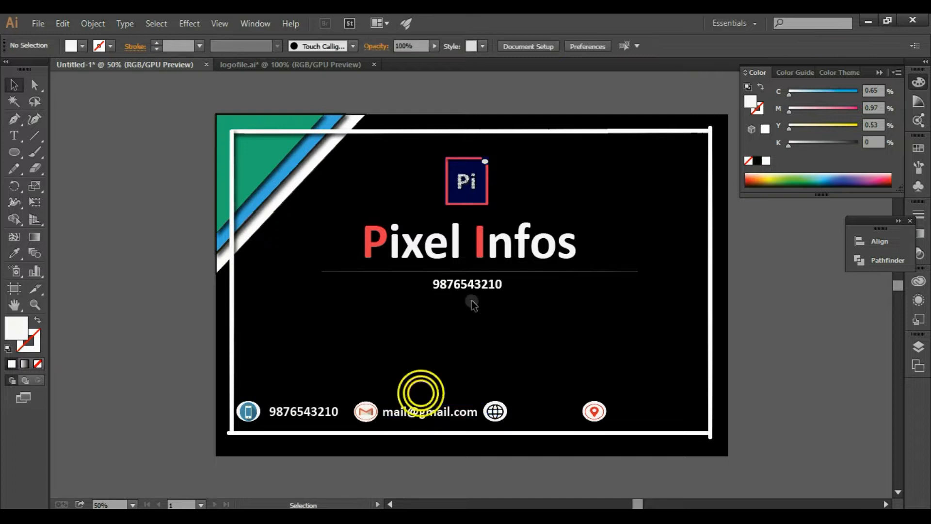
{"action": "left_click_drag", "start_coordinate": [478, 286], "coordinate": [556, 413]}
{"action": "double_click", "coordinate": [555, 412]}
{"action": "key", "text": "BackSpace"}
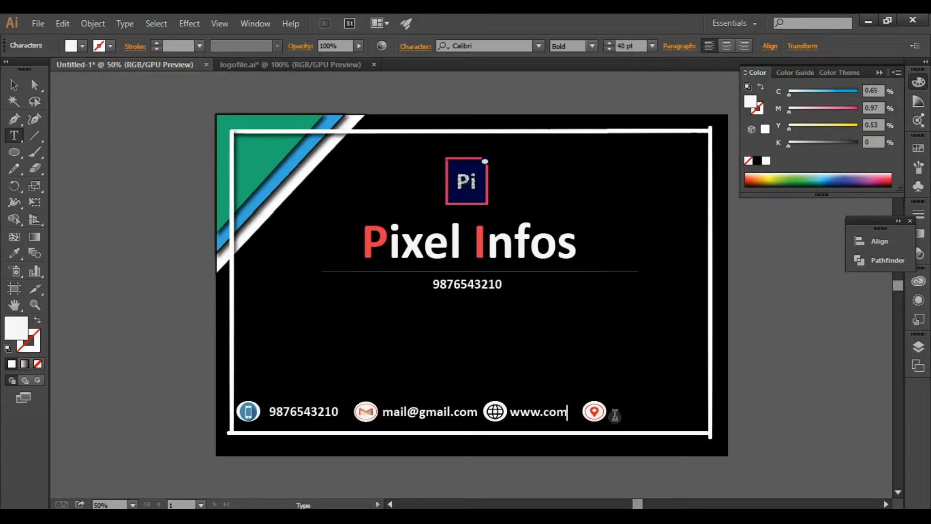
{"action": "left_click", "coordinate": [541, 412]}
{"action": "type", "text": "Pi."}
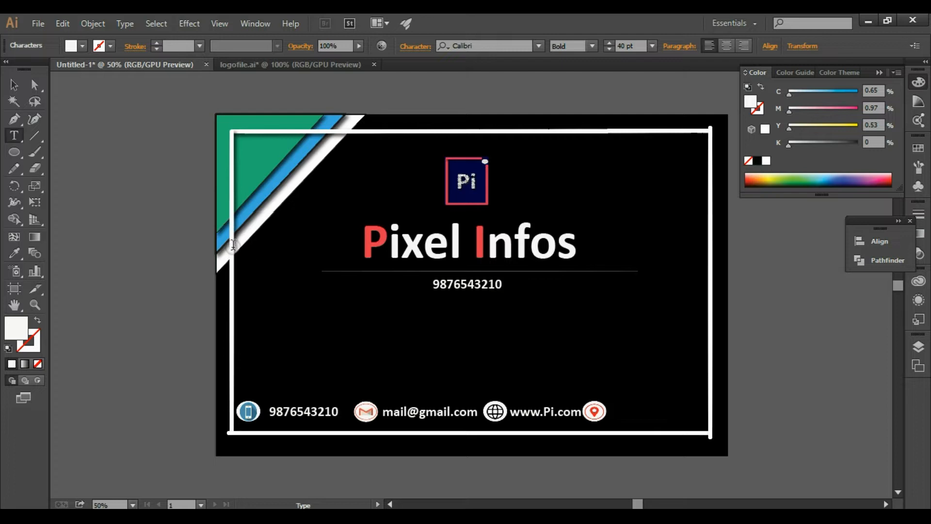
Move the last pasted text beside the location icon and replace it with the placeholder address.
{"action": "left_click", "coordinate": [14, 85]}
{"action": "left_click_drag", "start_coordinate": [490, 290], "coordinate": [665, 412]}
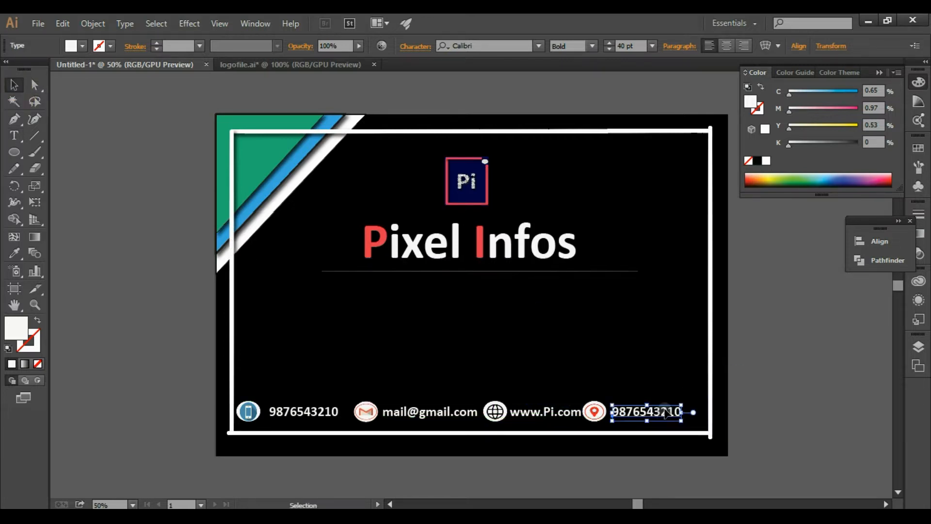
{"action": "double_click", "coordinate": [665, 408]}
{"action": "double_click", "coordinate": [664, 407]}
{"action": "key", "text": "BackSpace"}
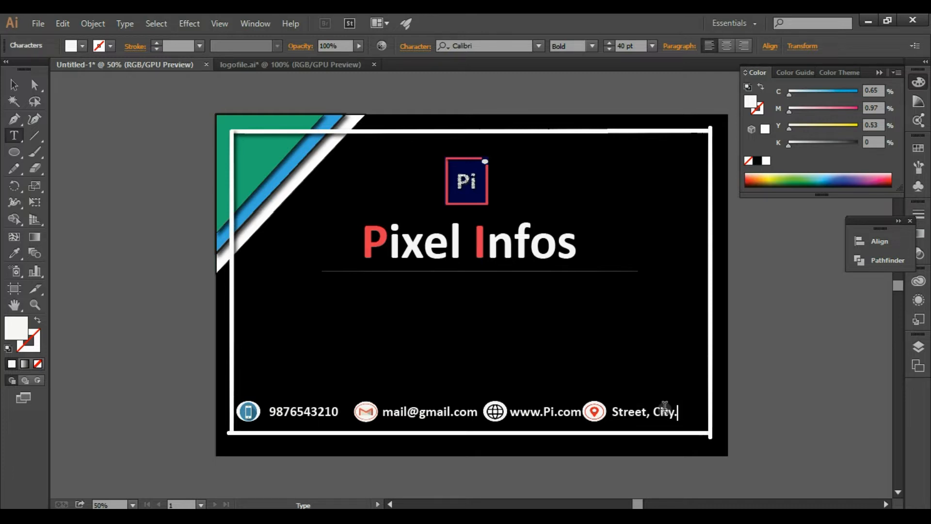
Add the cardholder's name in capitals below the divider line as white Calibri Bold text at 80 pt.
{"action": "left_click", "coordinate": [12, 135]}
{"action": "left_click", "coordinate": [412, 291]}
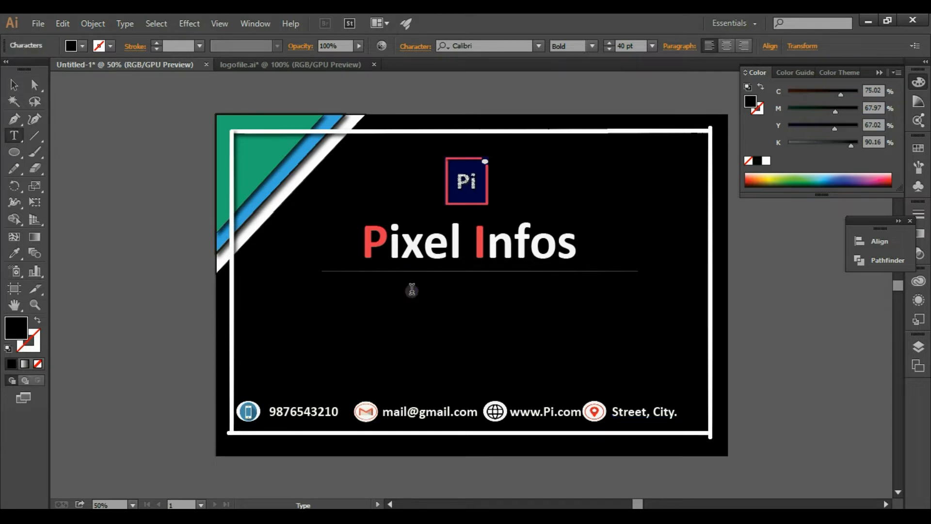
{"action": "double_click", "coordinate": [8, 331]}
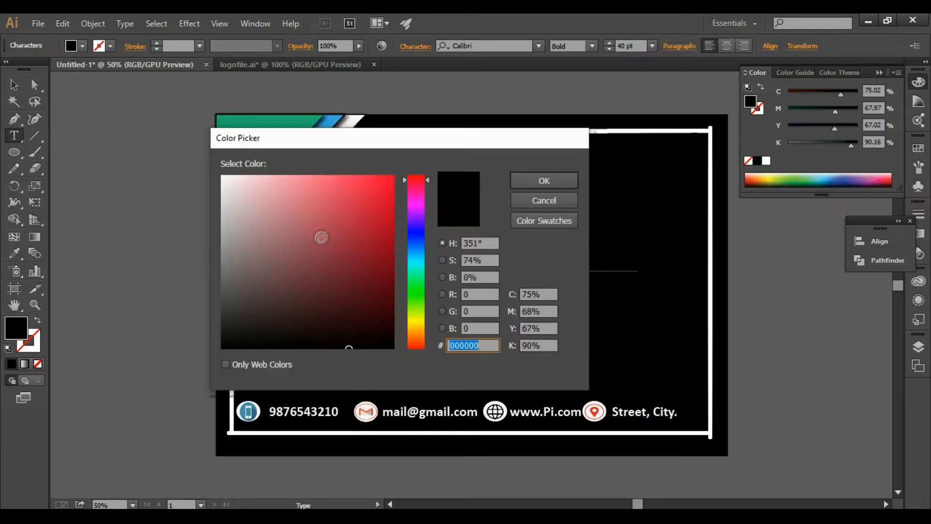
{"action": "left_click", "coordinate": [222, 181]}
{"action": "left_click", "coordinate": [510, 183]}
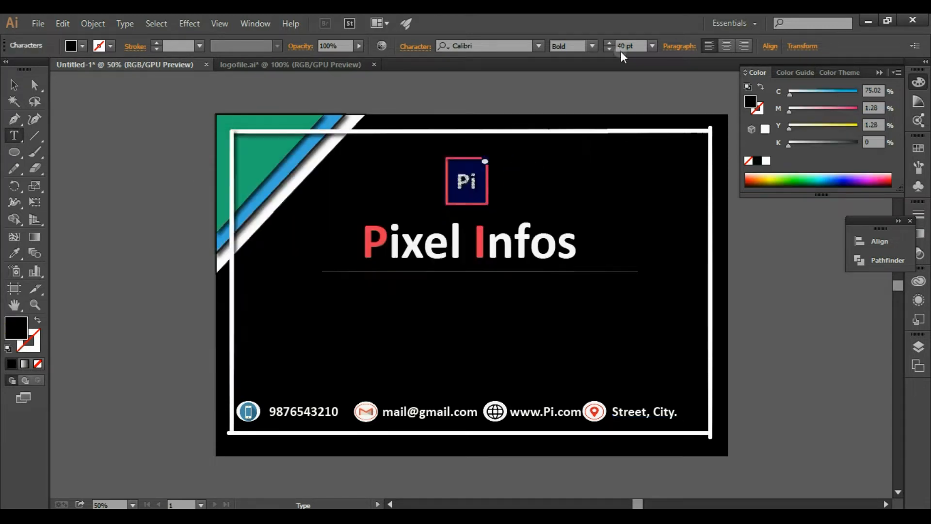
{"action": "left_click", "coordinate": [621, 44]}
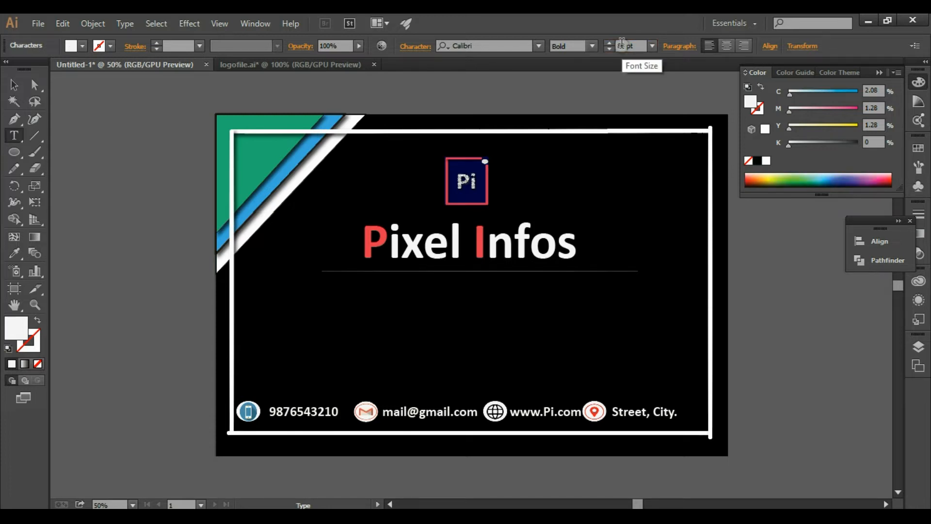
{"action": "type", "text": "Su"}
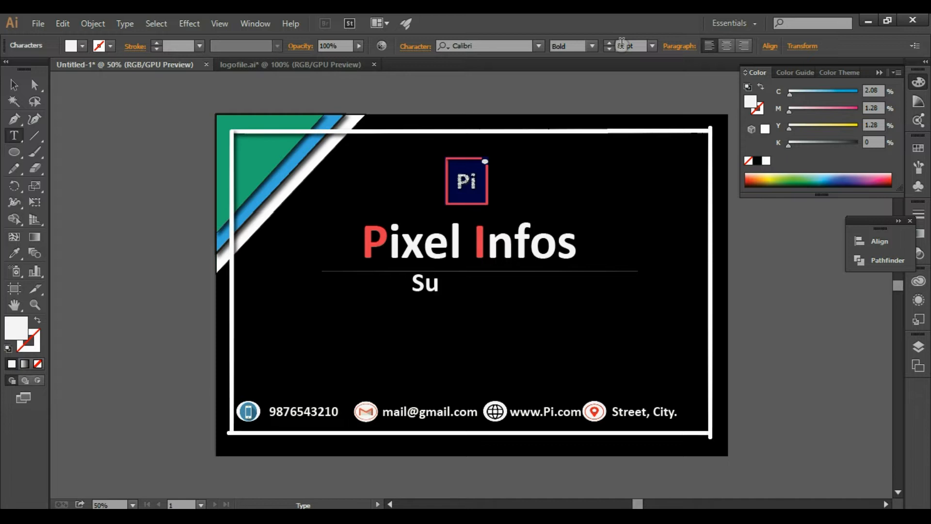
{"action": "type", "text": "URYA"}
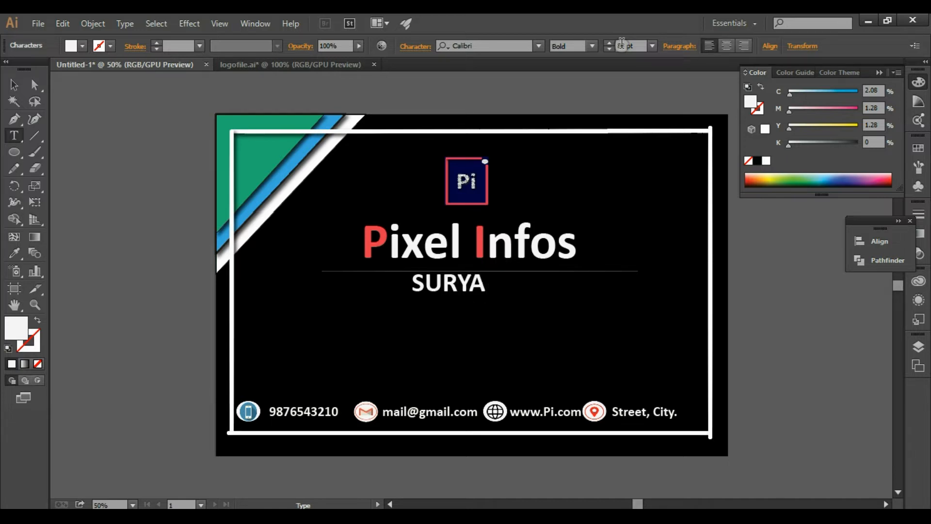
Center the name below the "Pixel Infos" title and divider line, and deselect it.
{"action": "left_click", "coordinate": [13, 85]}
{"action": "left_click_drag", "start_coordinate": [460, 293], "coordinate": [483, 295]}
{"action": "left_click", "coordinate": [581, 295]}
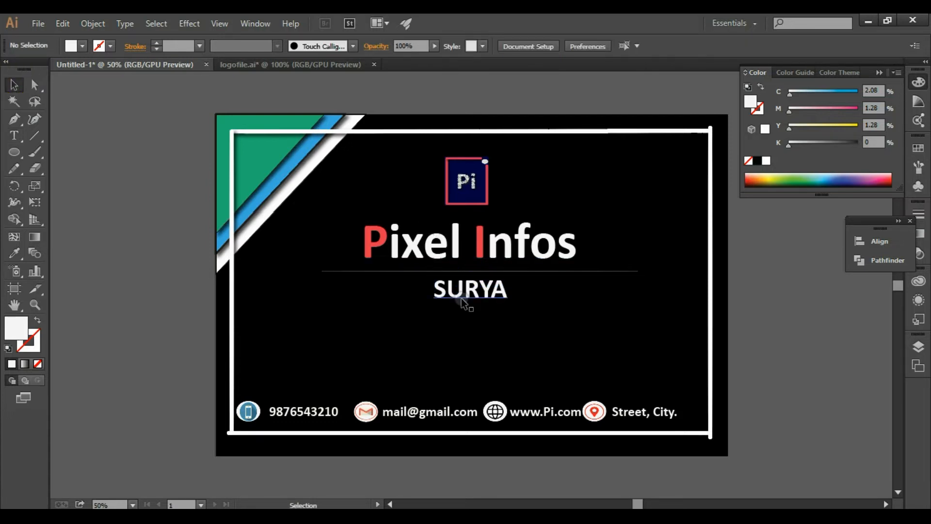
Add the job title "Graphic Designer" below the cardholder's name as near-white (F4EFF0) Calibri Bold text at 50 pt.
{"action": "left_click", "coordinate": [15, 136]}
{"action": "left_click", "coordinate": [411, 313]}
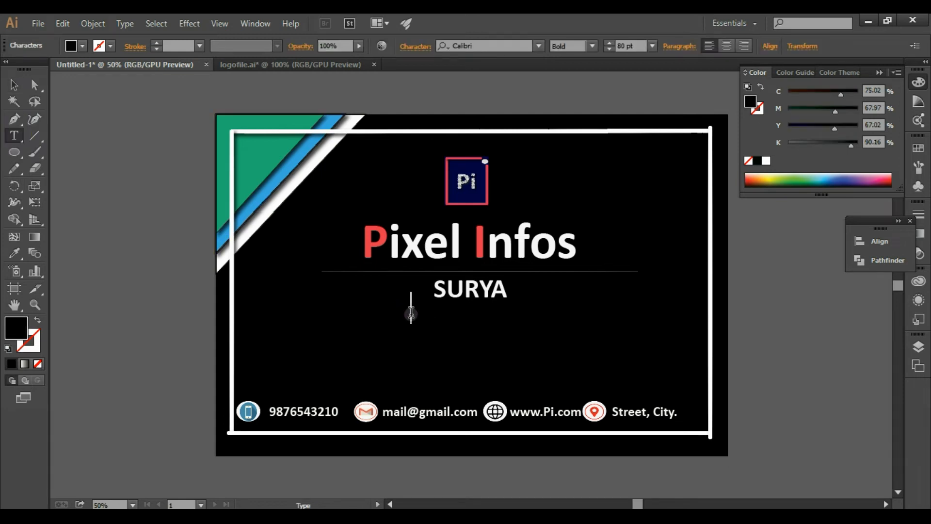
{"action": "double_click", "coordinate": [11, 326]}
{"action": "left_click", "coordinate": [224, 183]}
{"action": "left_click", "coordinate": [544, 181]}
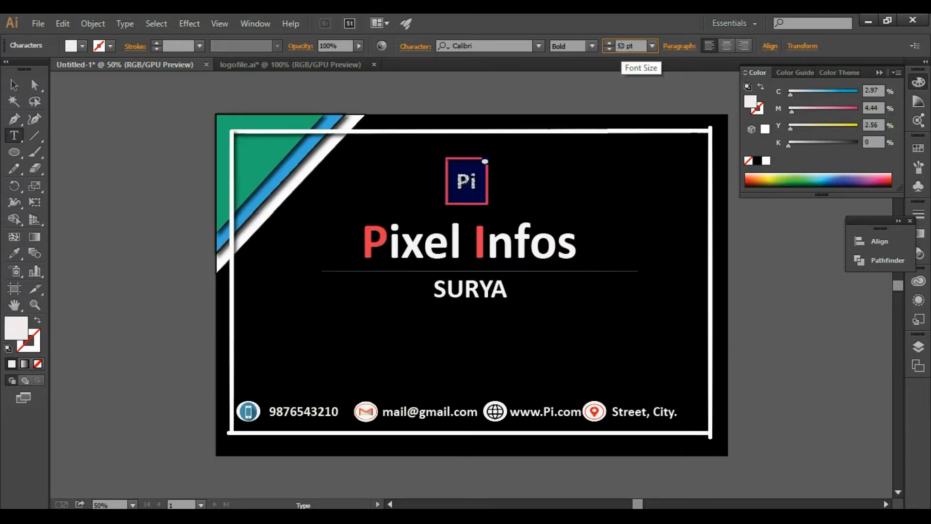
{"action": "key", "text": "BackSpace"}
{"action": "key", "text": "Return"}
{"action": "type", "text": "gR"}
{"action": "key", "text": "BackSpace"}
{"action": "key", "text": "BackSpace"}
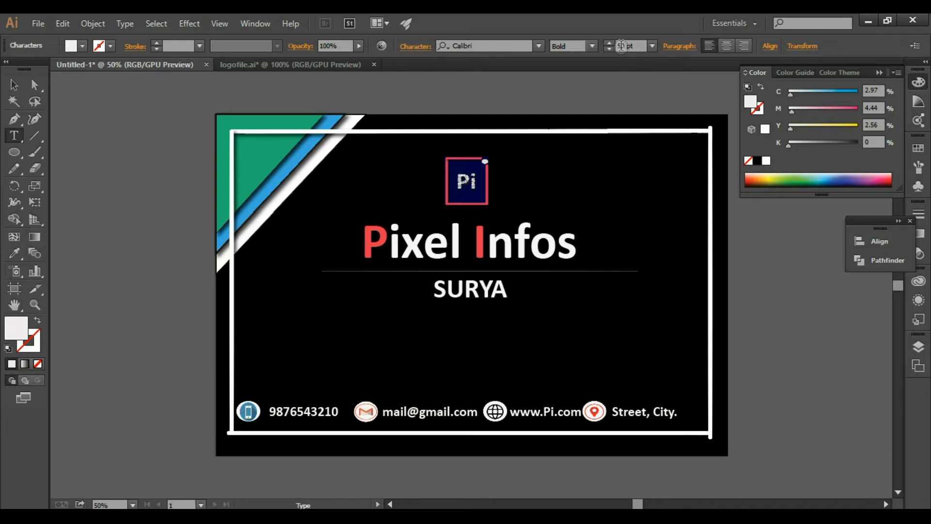
{"action": "type", "text": "Graphic Designer"}
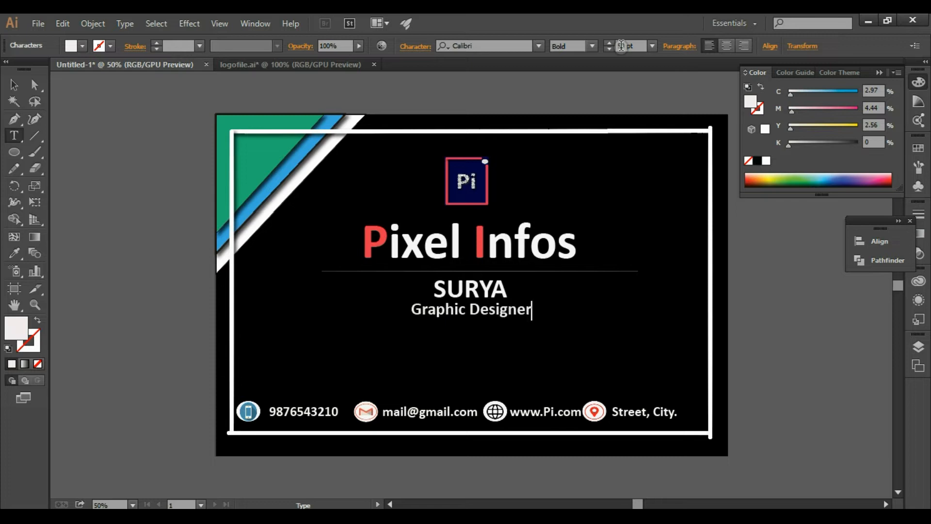
Recolor the whole "Graphic Designer" text yellow.
{"action": "key", "text": "shift+Left"}
{"action": "key", "text": "shift+Left"}
{"action": "key", "text": "shift+Left"}
{"action": "key", "text": "shift+Left"}
{"action": "key", "text": "shift+Left"}
{"action": "key", "text": "shift+Left"}
{"action": "key", "text": "shift+Left"}
{"action": "key", "text": "shift+Left"}
{"action": "key", "text": "shift+Left"}
{"action": "key", "text": "shift+Left"}
{"action": "key", "text": "shift+Left"}
{"action": "key", "text": "shift+Left"}
{"action": "key", "text": "shift+Left"}
{"action": "key", "text": "shift+Left"}
{"action": "key", "text": "shift+Left"}
{"action": "key", "text": "shift+Left"}
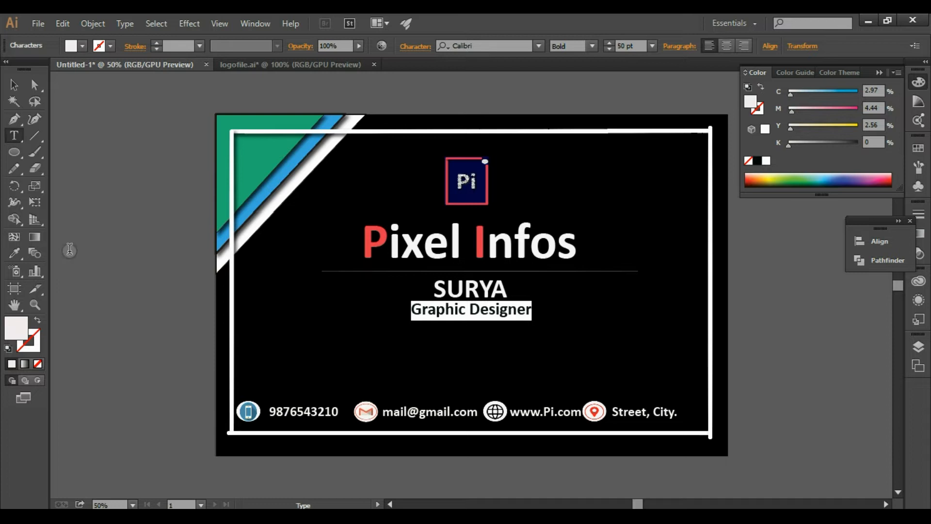
{"action": "left_click", "coordinate": [12, 328]}
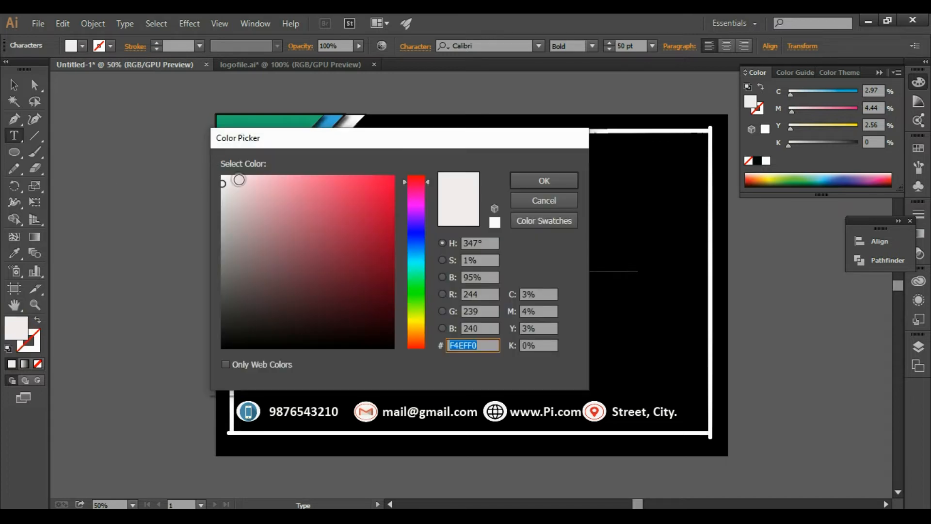
{"action": "left_click", "coordinate": [414, 322]}
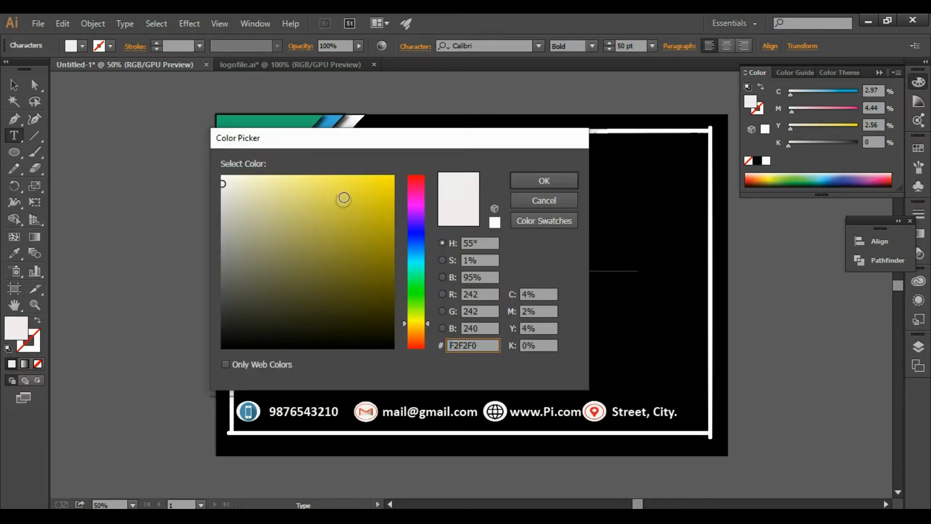
{"action": "left_click", "coordinate": [338, 186]}
{"action": "left_click", "coordinate": [528, 180]}
{"action": "left_click", "coordinate": [139, 230]}
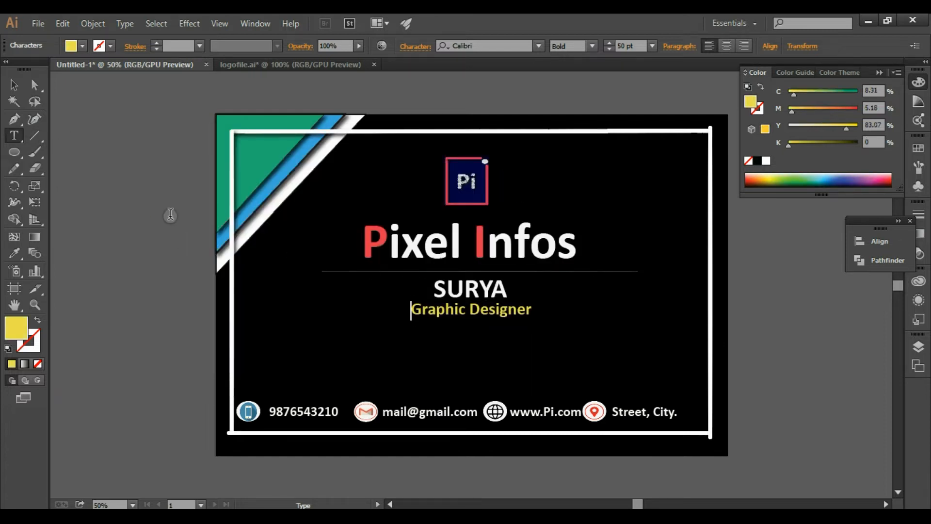
Shift the "Graphic Designer" text and the cardholder's name slightly down to even out the spacing under the divider line.
{"action": "left_click", "coordinate": [13, 85]}
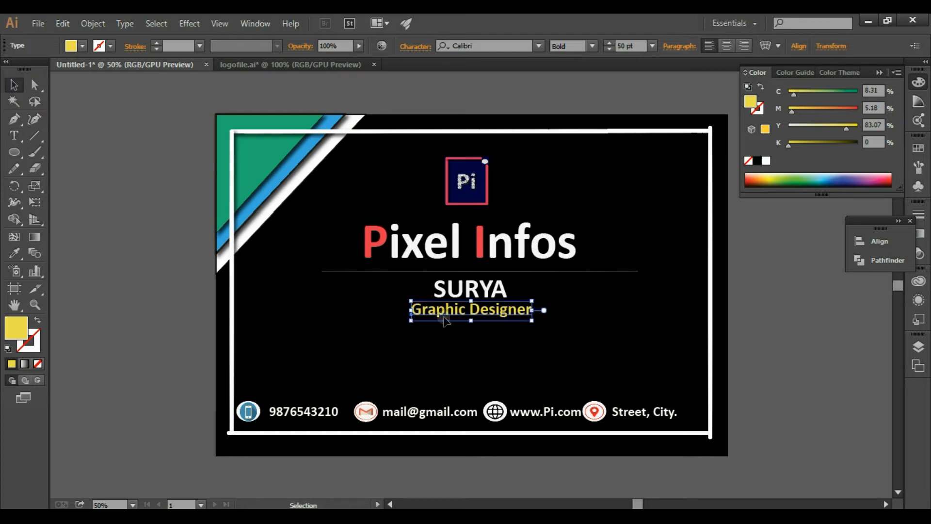
{"action": "left_click_drag", "start_coordinate": [444, 313], "coordinate": [445, 317]}
{"action": "left_click", "coordinate": [541, 306]}
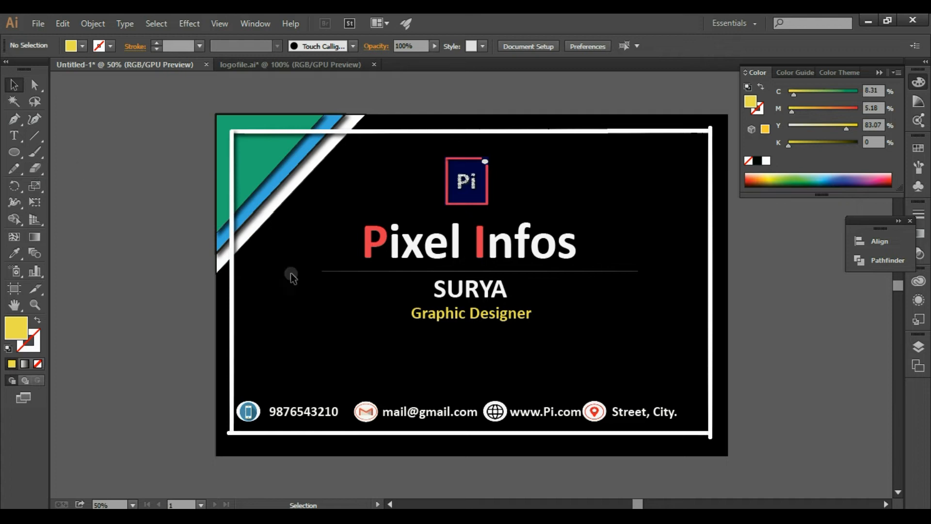
{"action": "left_click", "coordinate": [468, 290]}
{"action": "left_click_drag", "start_coordinate": [468, 289], "coordinate": [464, 291]}
{"action": "left_click", "coordinate": [618, 252]}
{"action": "left_click", "coordinate": [464, 293]}
Draw a horizontal line across the card between the job title and the contact row, with near-white fill F7F2F3.
{"action": "left_click", "coordinate": [32, 136]}
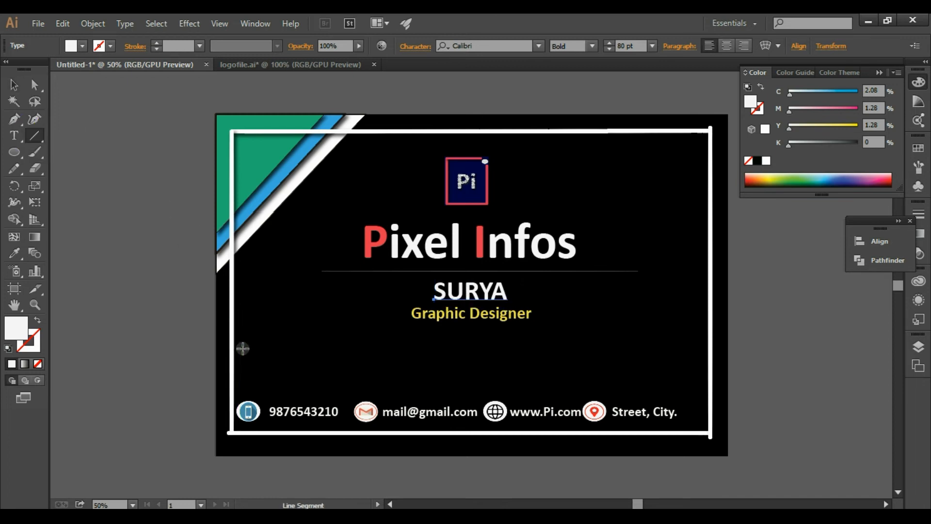
{"action": "left_click_drag", "start_coordinate": [242, 359], "coordinate": [689, 358]}
{"action": "left_click", "coordinate": [14, 84]}
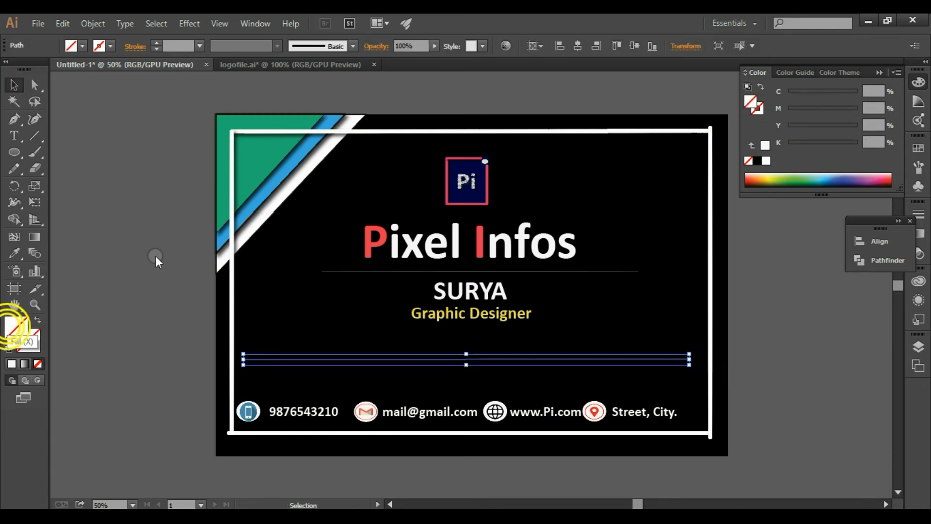
{"action": "left_click", "coordinate": [224, 180]}
{"action": "left_click", "coordinate": [523, 177]}
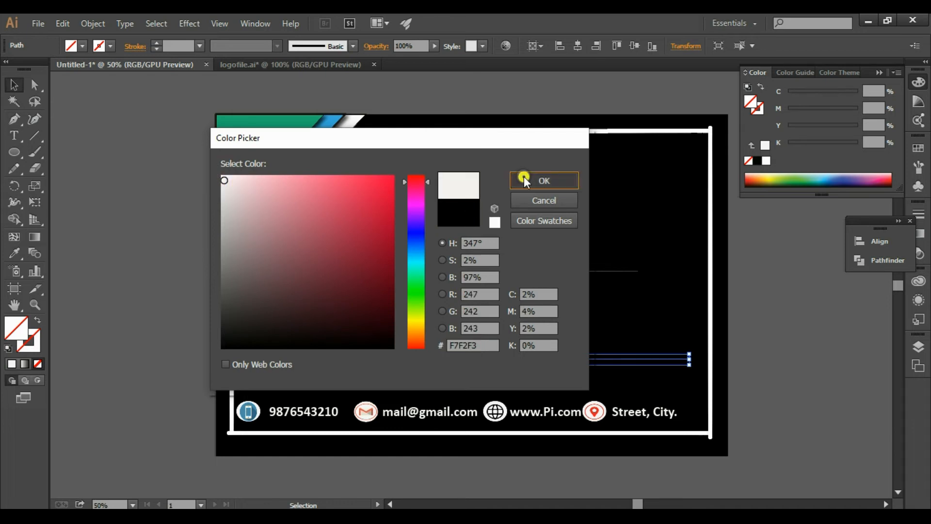
Apply the 15 pt. Round brush to the new horizontal line and deselect it.
{"action": "left_click", "coordinate": [353, 46]}
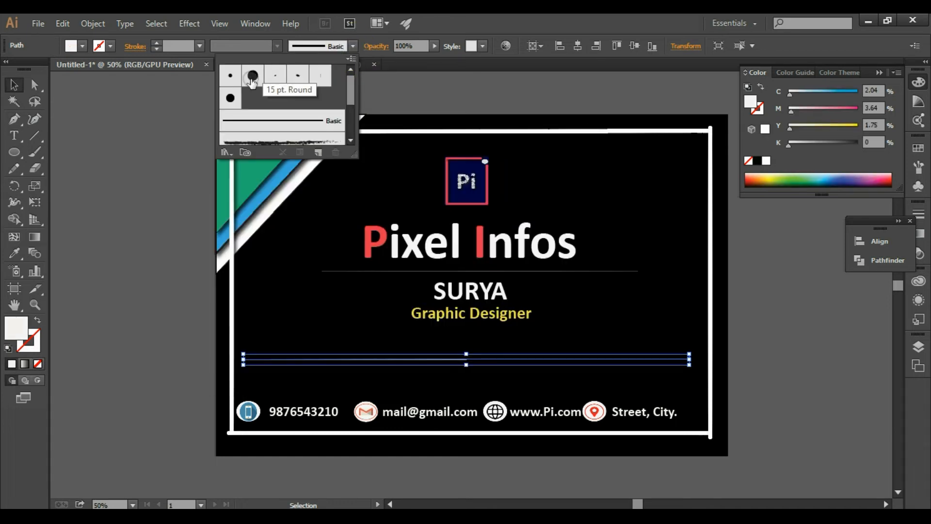
{"action": "left_click", "coordinate": [251, 77]}
{"action": "left_click", "coordinate": [13, 87]}
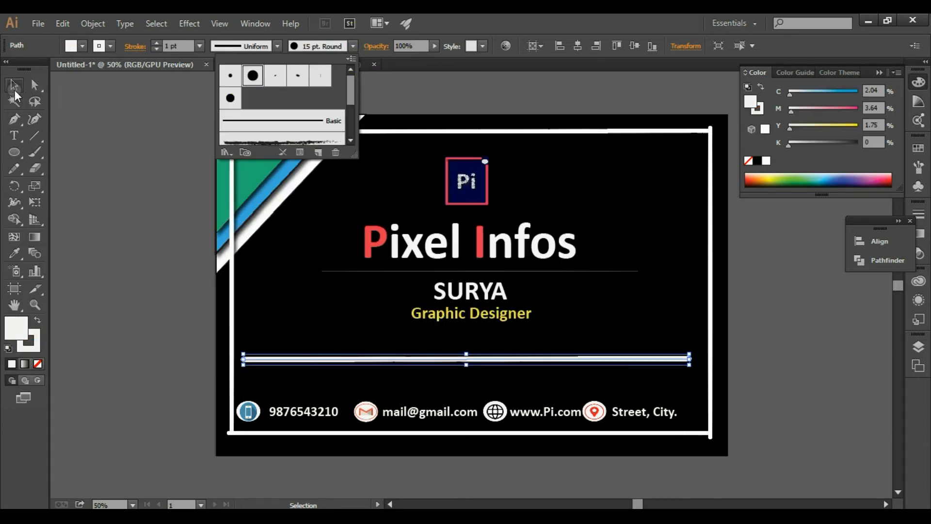
{"action": "left_click", "coordinate": [150, 128]}
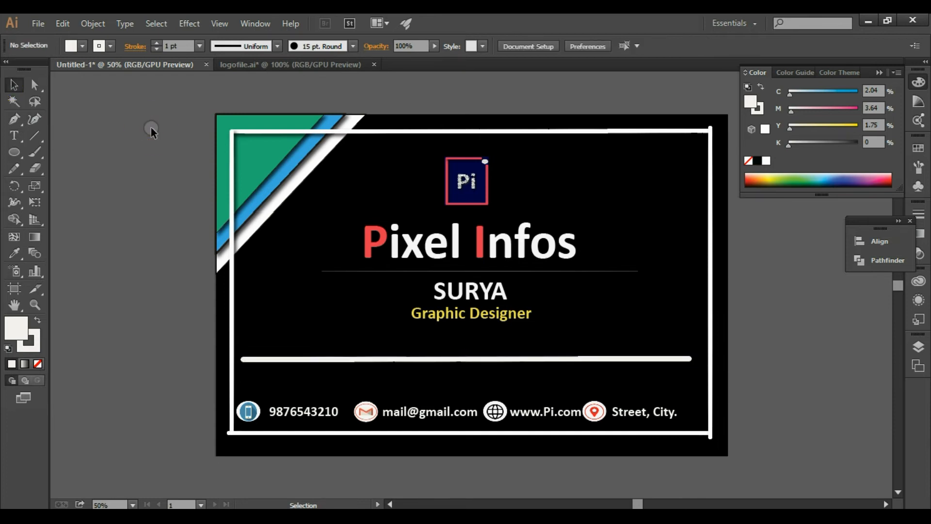
Enlarge the view to 66.67% and clear the color controls off the card to examine the whole design.
{"action": "key", "text": "a"}
{"action": "key", "text": "ctrl+equal"}
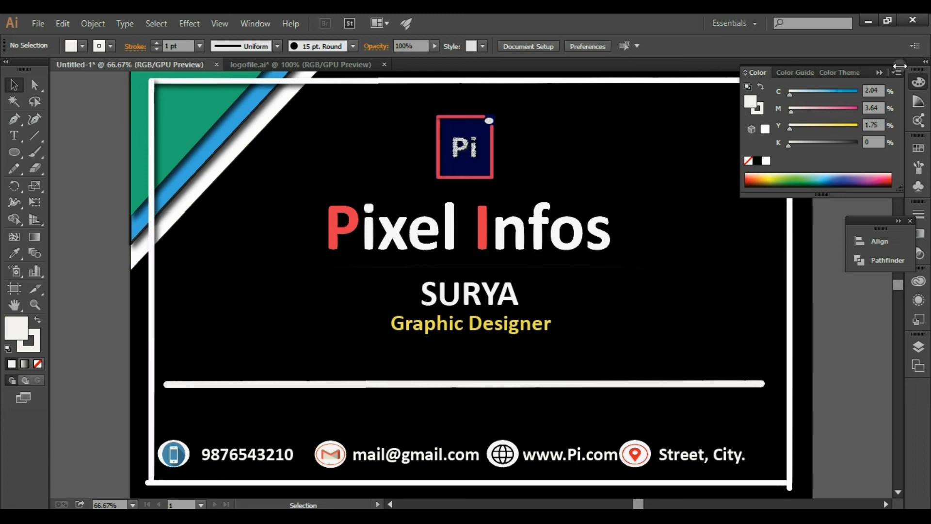
{"action": "left_click", "coordinate": [879, 71]}
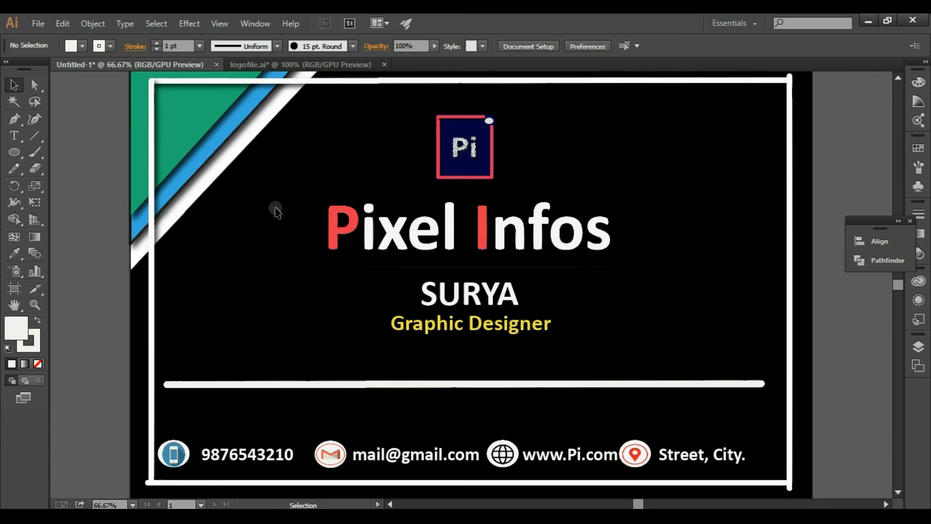